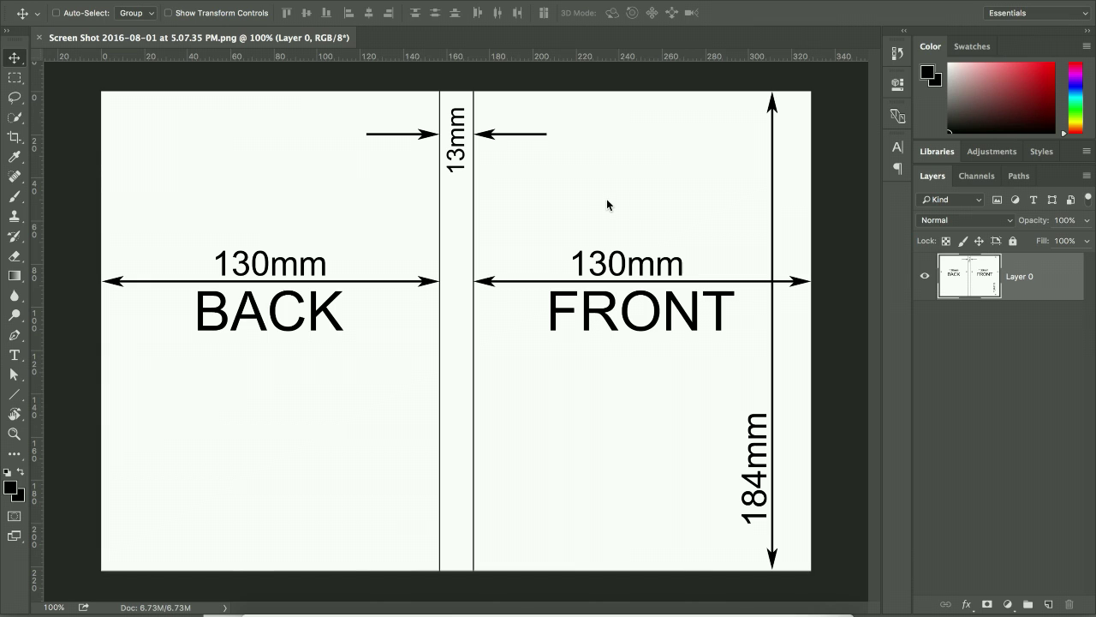
Start a new document and set its size to 130 mm wide by 184 mm high
left_click(489, 98)
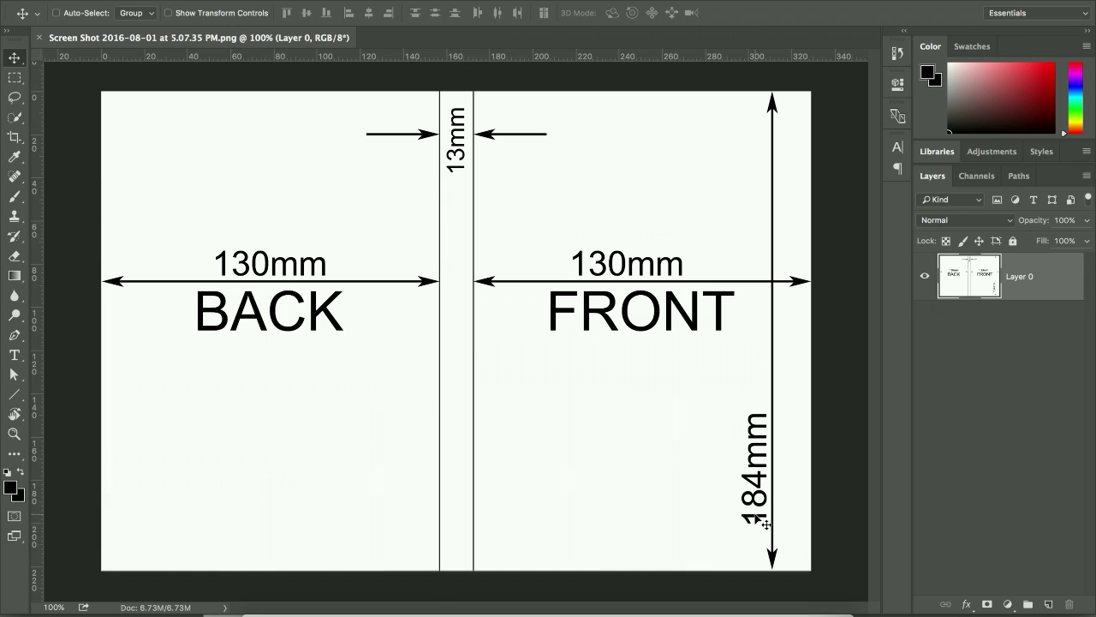
key("super+n")
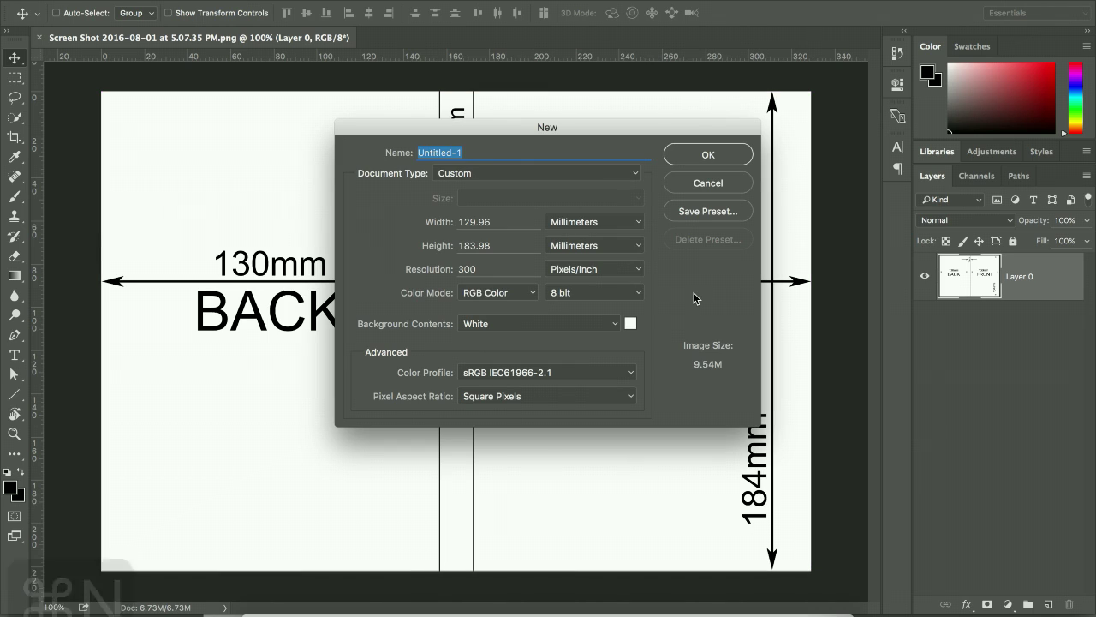
left_click(565, 224)
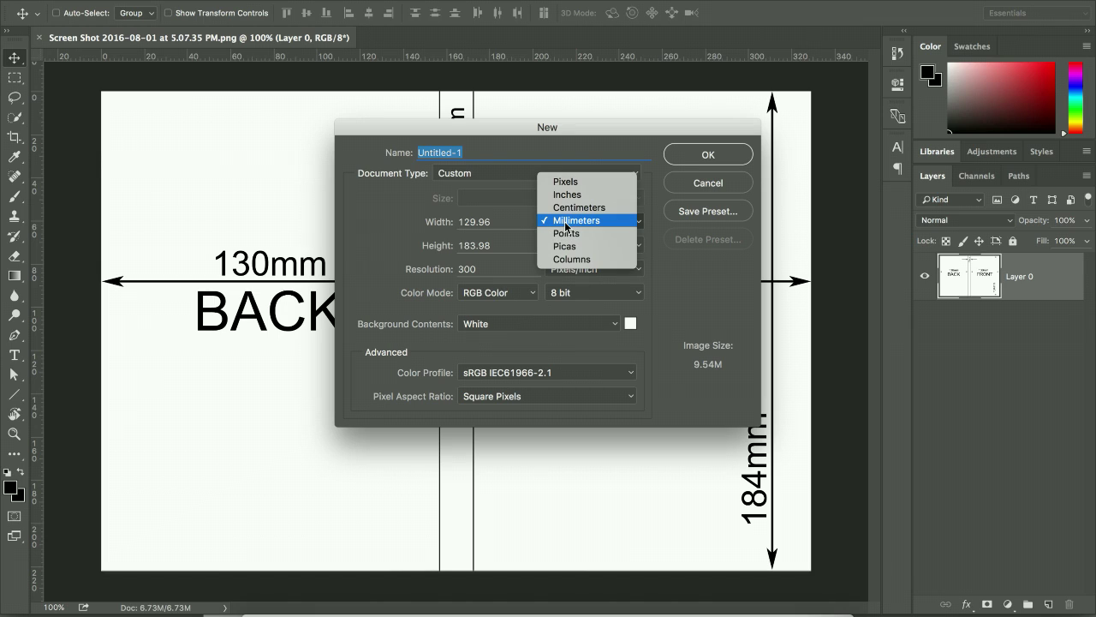
left_click(565, 222)
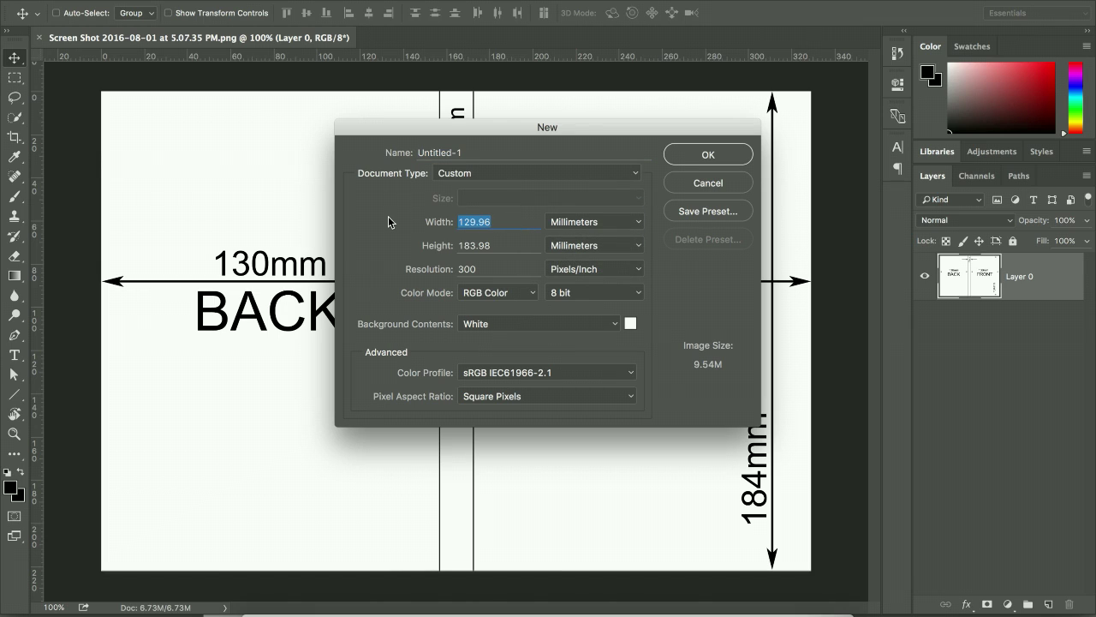
type("130")
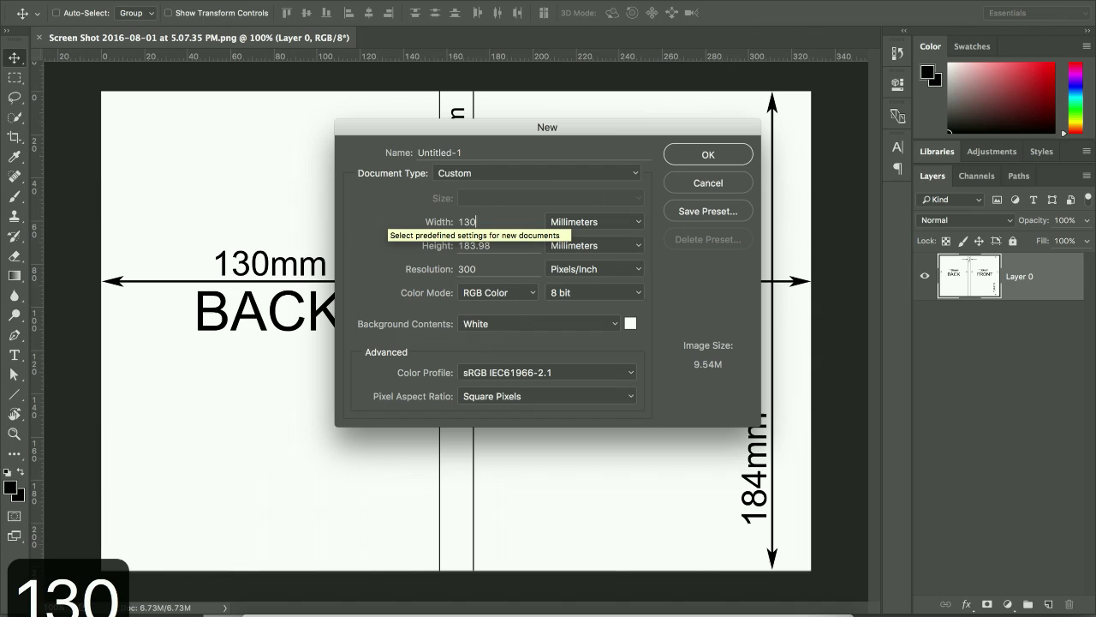
key("Tab")
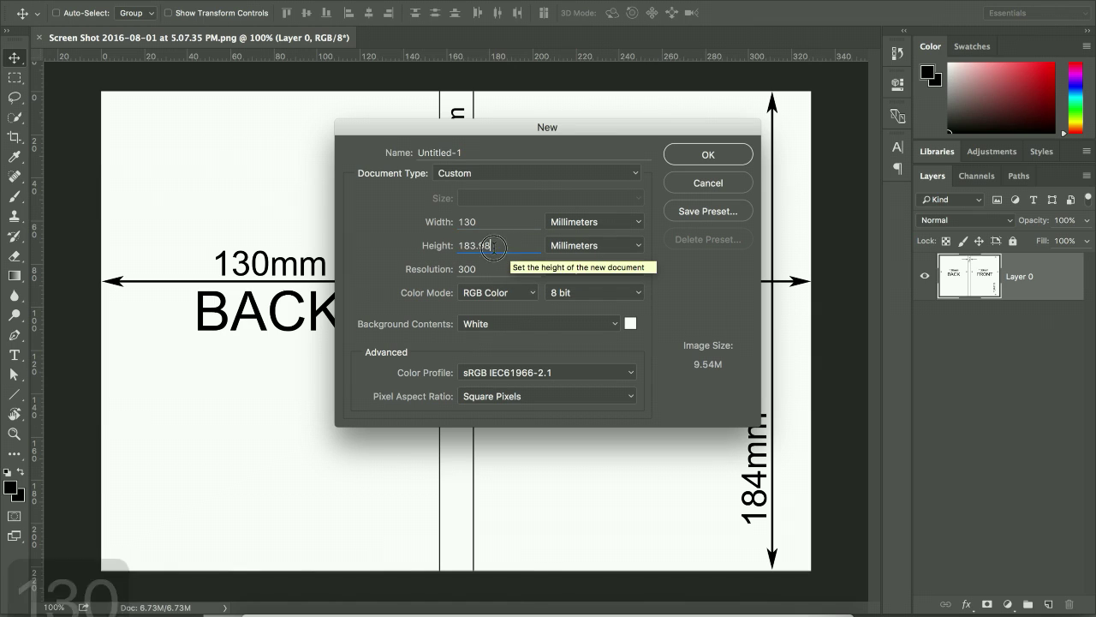
type("184")
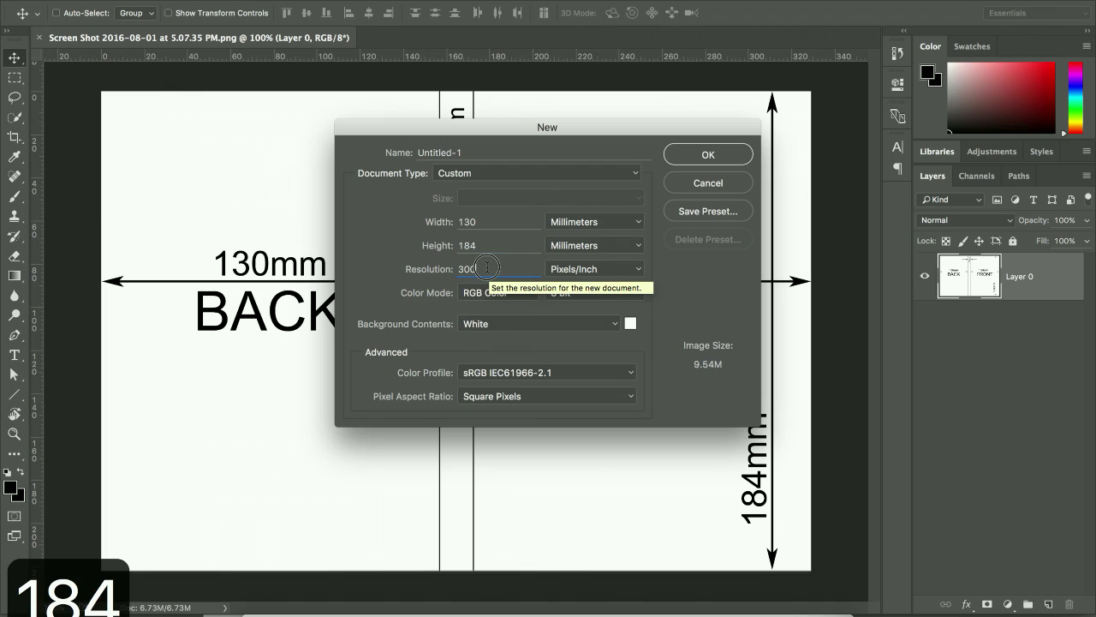
key("Tab")
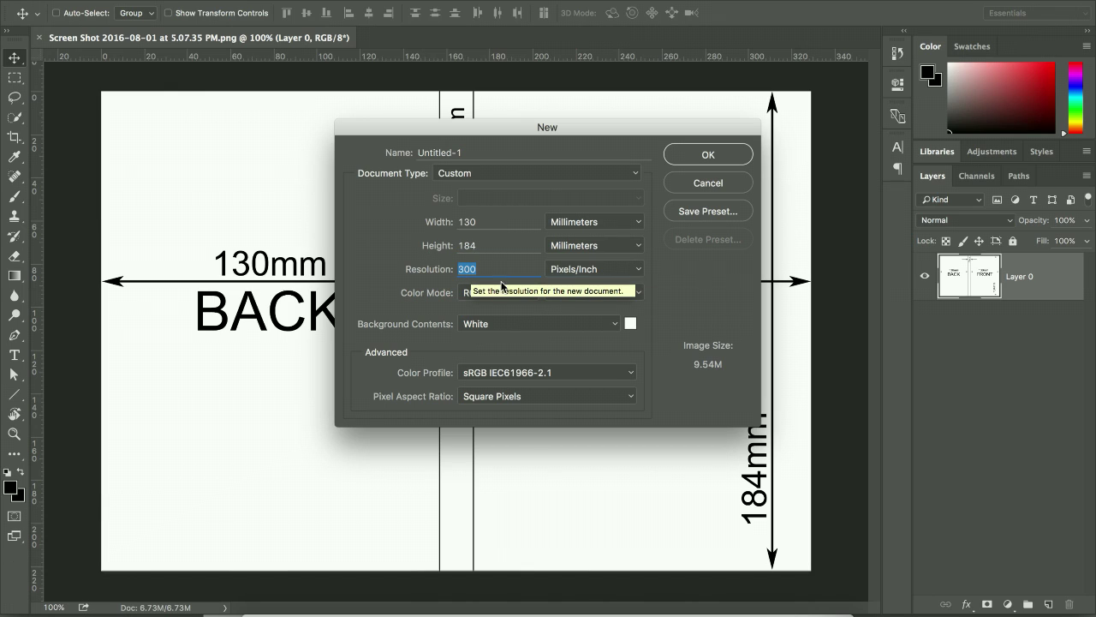
Keep the 300 pixels/inch resolution, RGB Color and 8 bit depth, and create the document
left_click(532, 297)
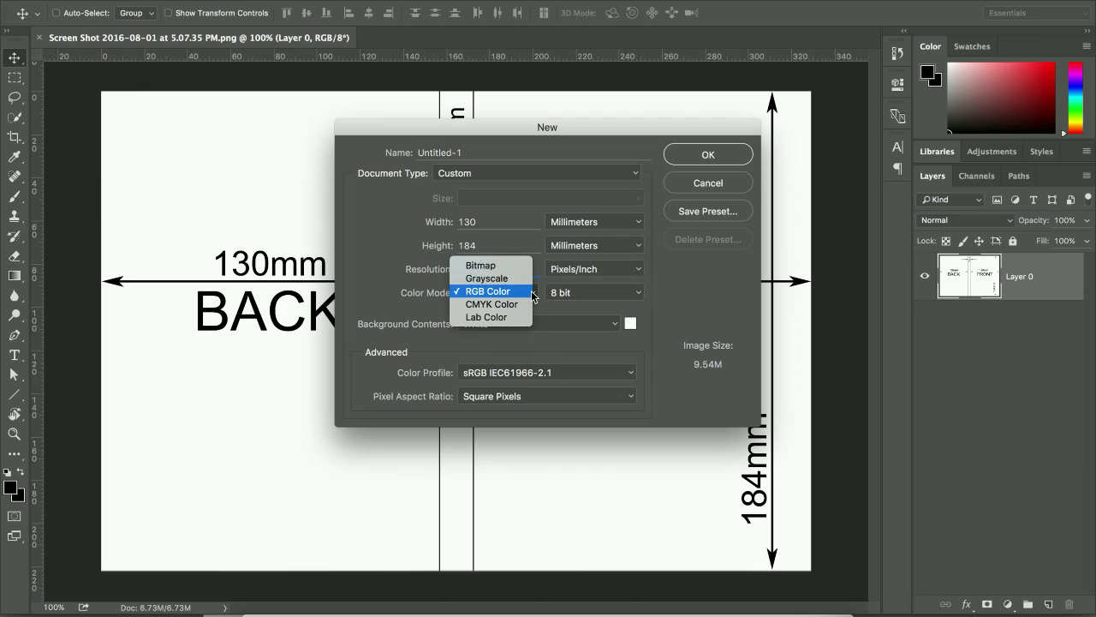
left_click(669, 294)
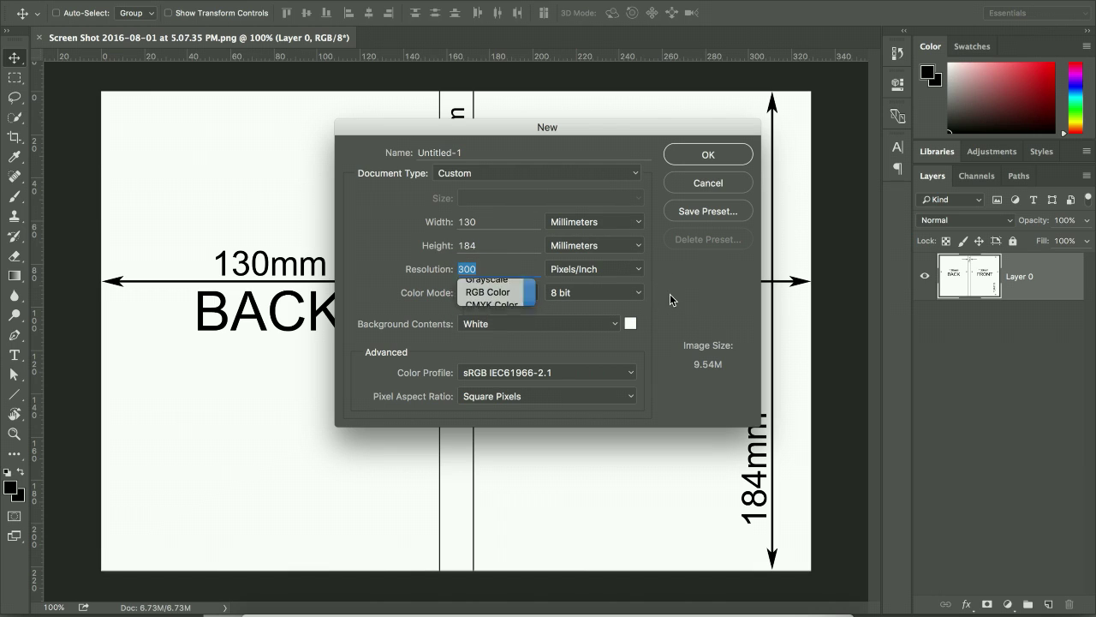
left_click(638, 291)
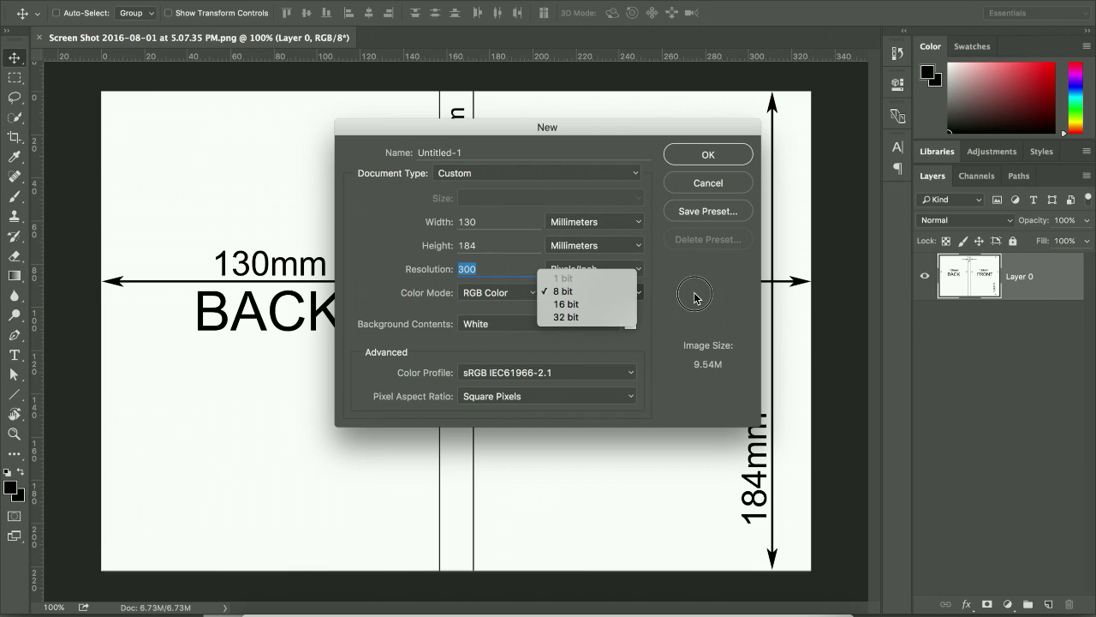
left_click(694, 295)
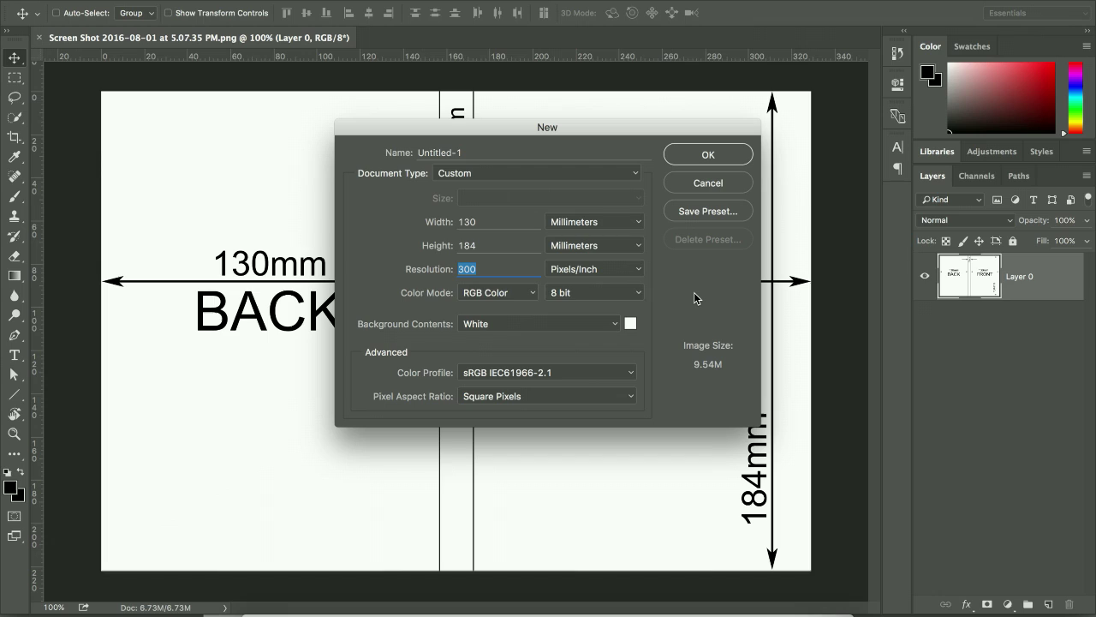
left_click(707, 156)
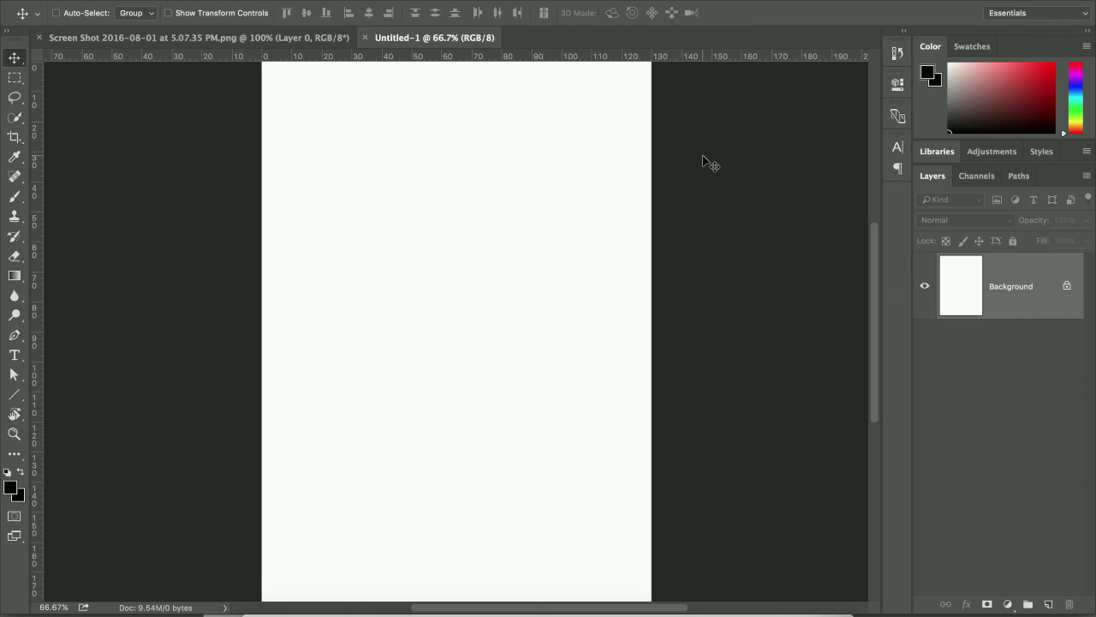
Add the text "front" to the blank page and move it to the middle
key("super+minus")
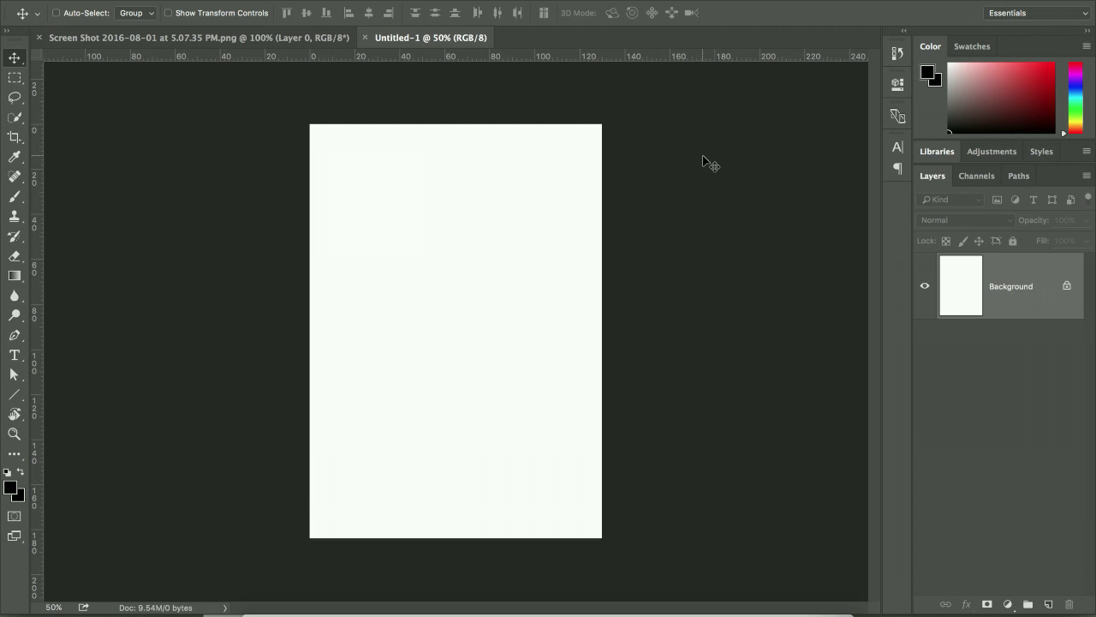
key("t")
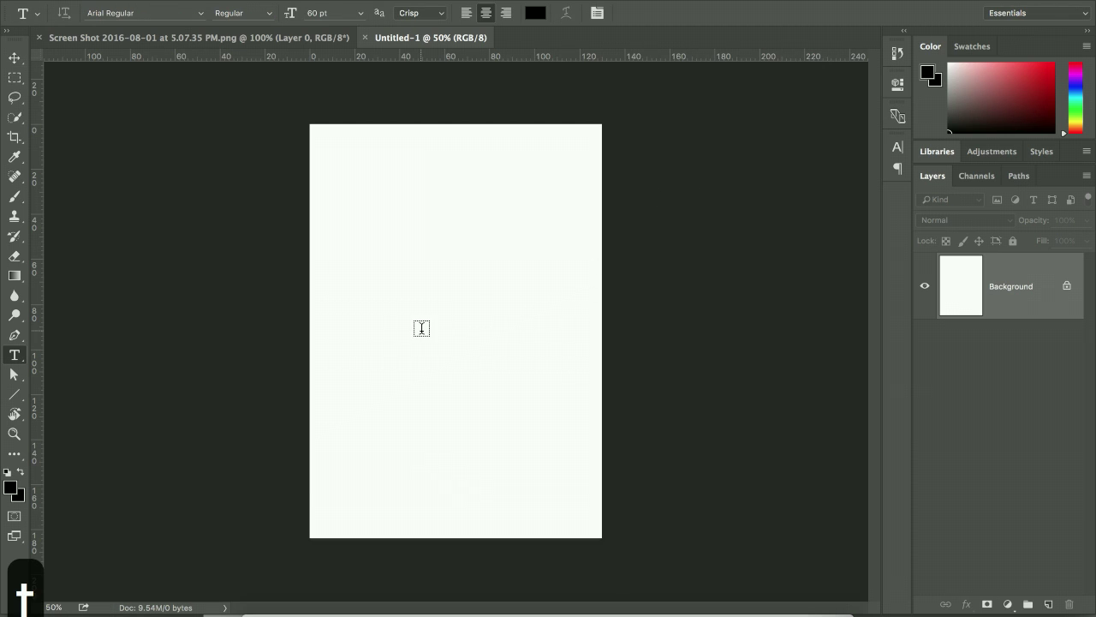
left_click(420, 327)
type("front")
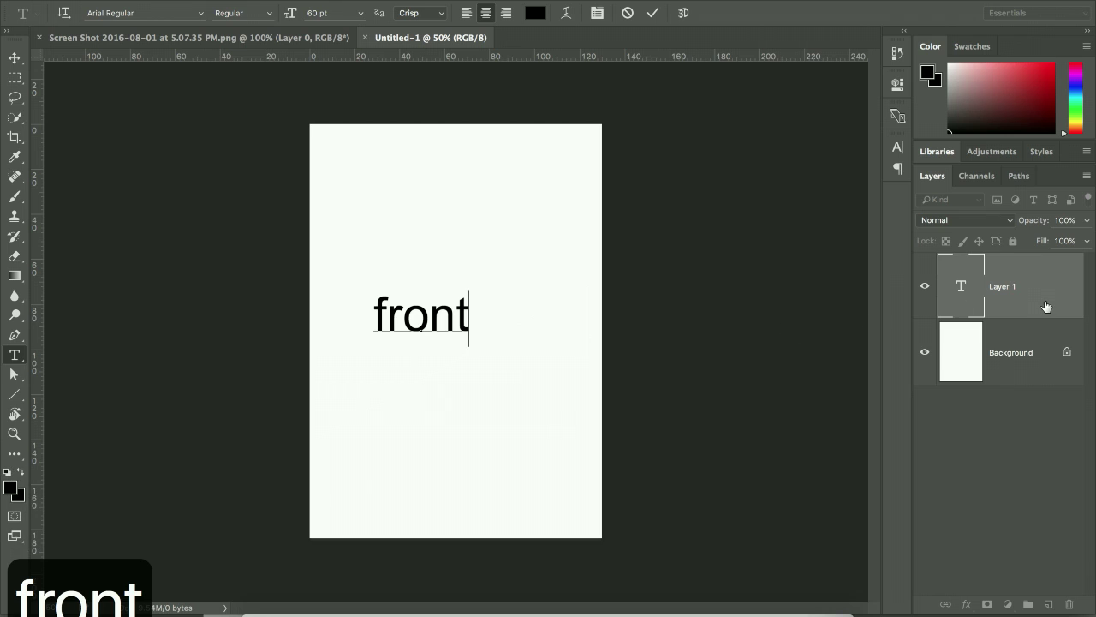
key("Escape")
key("v")
left_click_drag(443, 325, 494, 363)
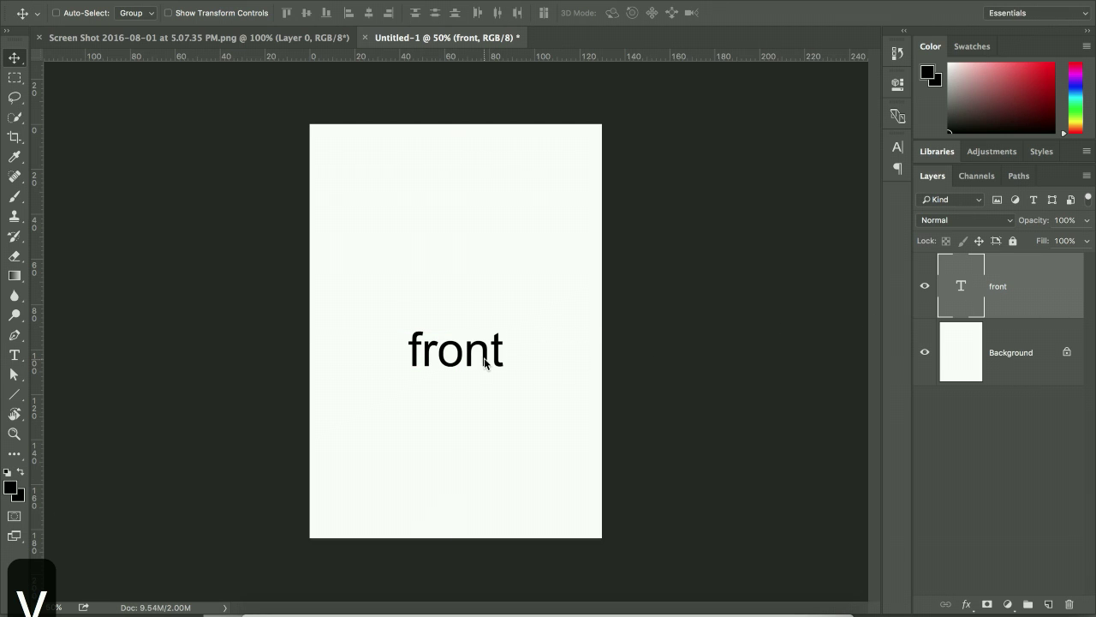
key("v")
Place guides along the top, left and right edges of the page, checking the snap settings on the way
left_click_drag(502, 54, 502, 124)
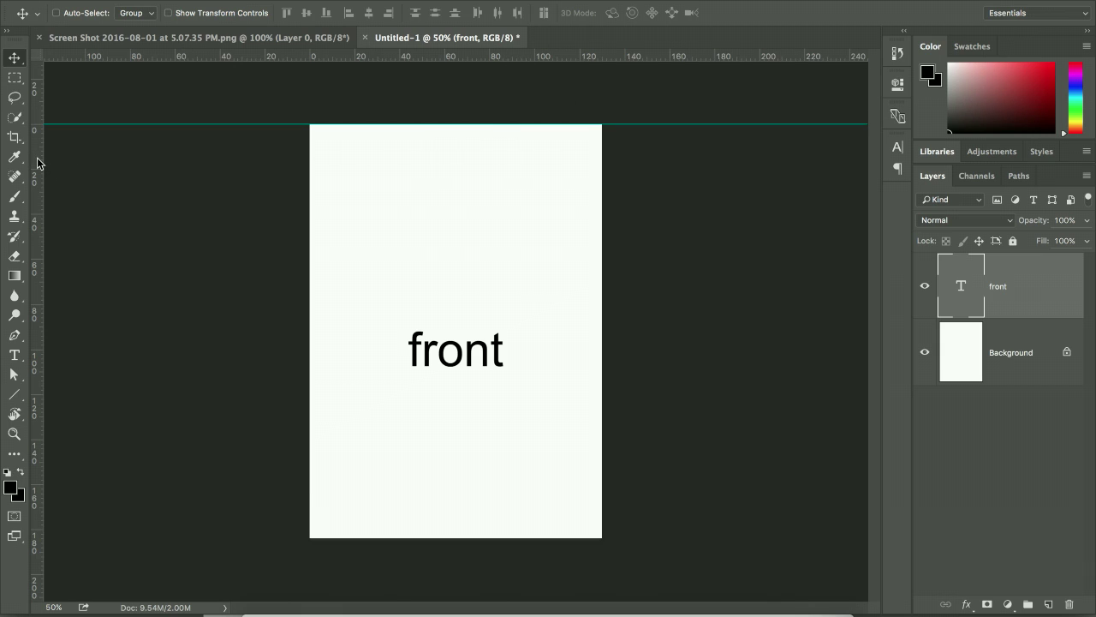
left_click_drag(38, 162, 308, 149)
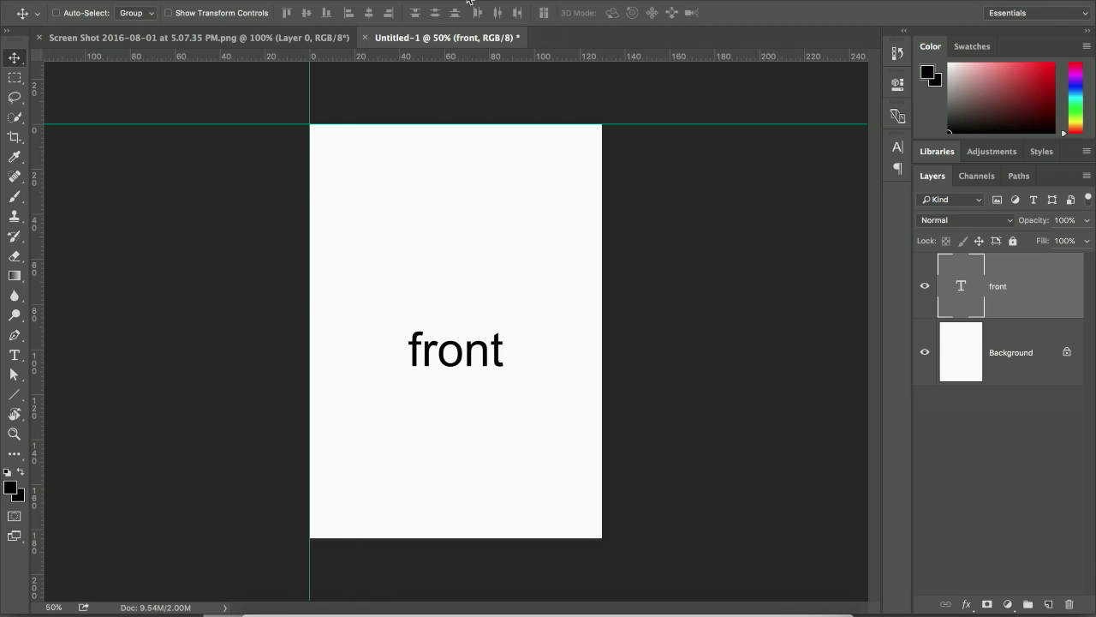
left_click(441, 0)
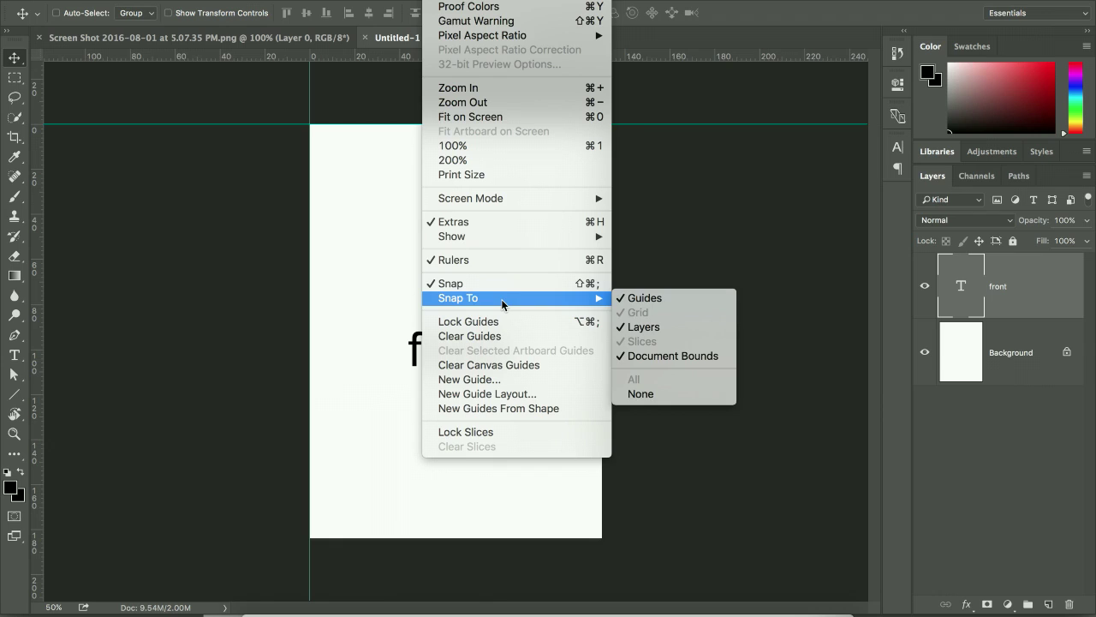
left_click(688, 243)
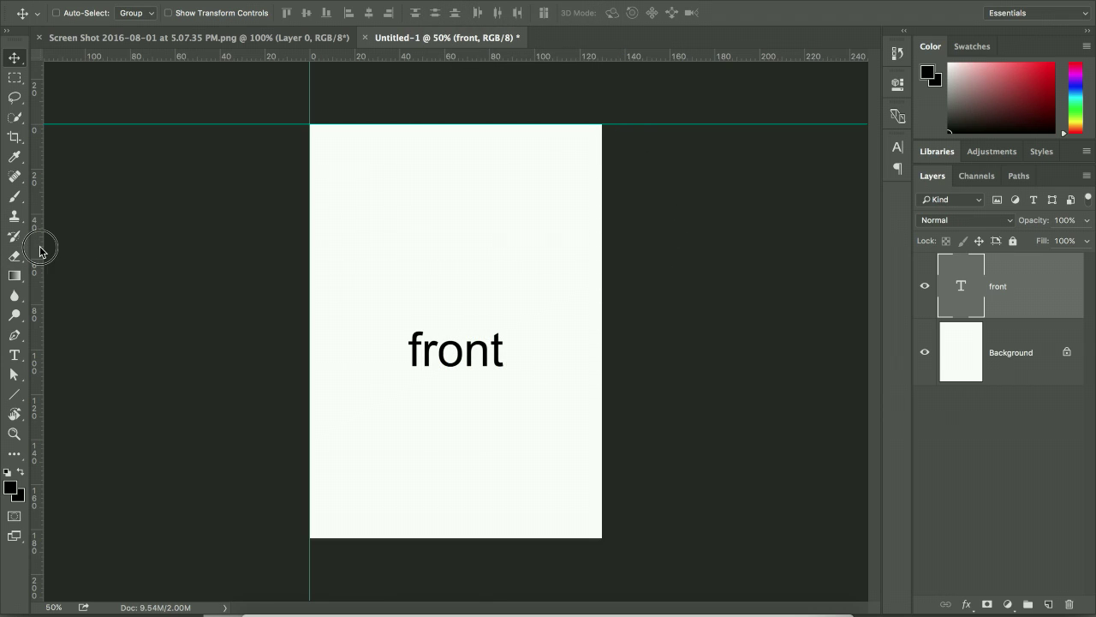
left_click_drag(39, 248, 601, 226)
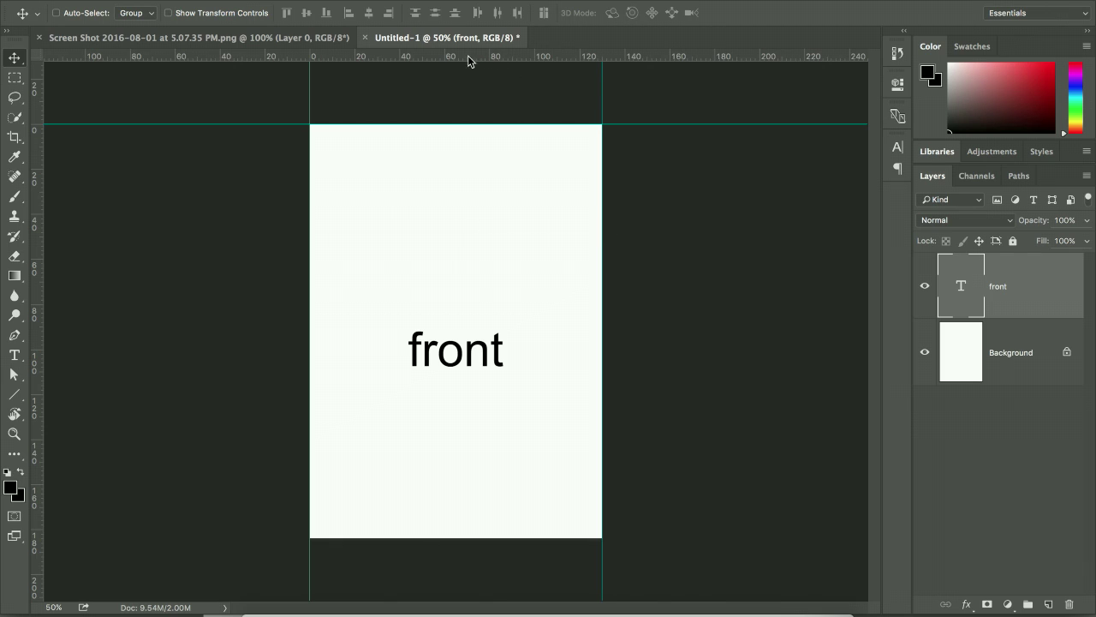
Toggle the rulers off and back on, and place a horizontal guide along the page's bottom edge
left_click(462, 0)
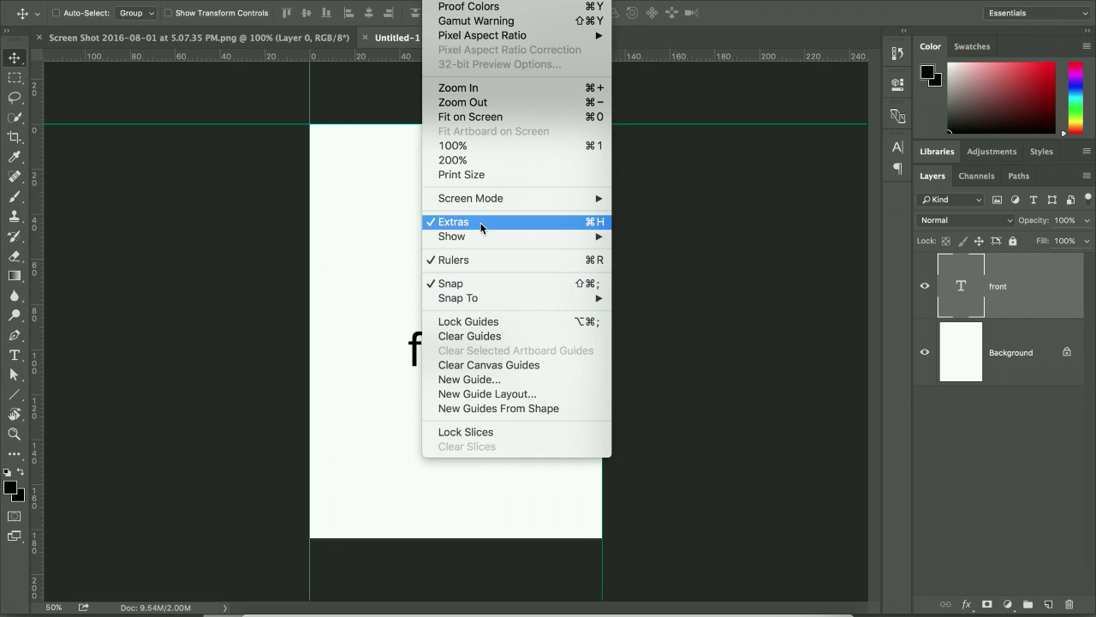
mouse_move(485, 238)
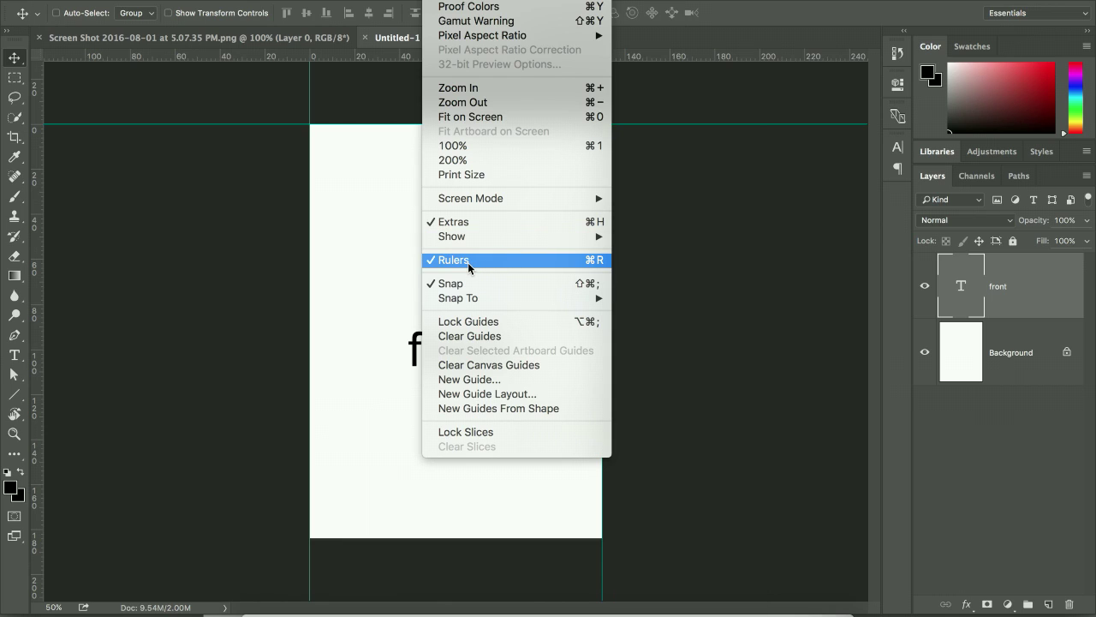
left_click(650, 262)
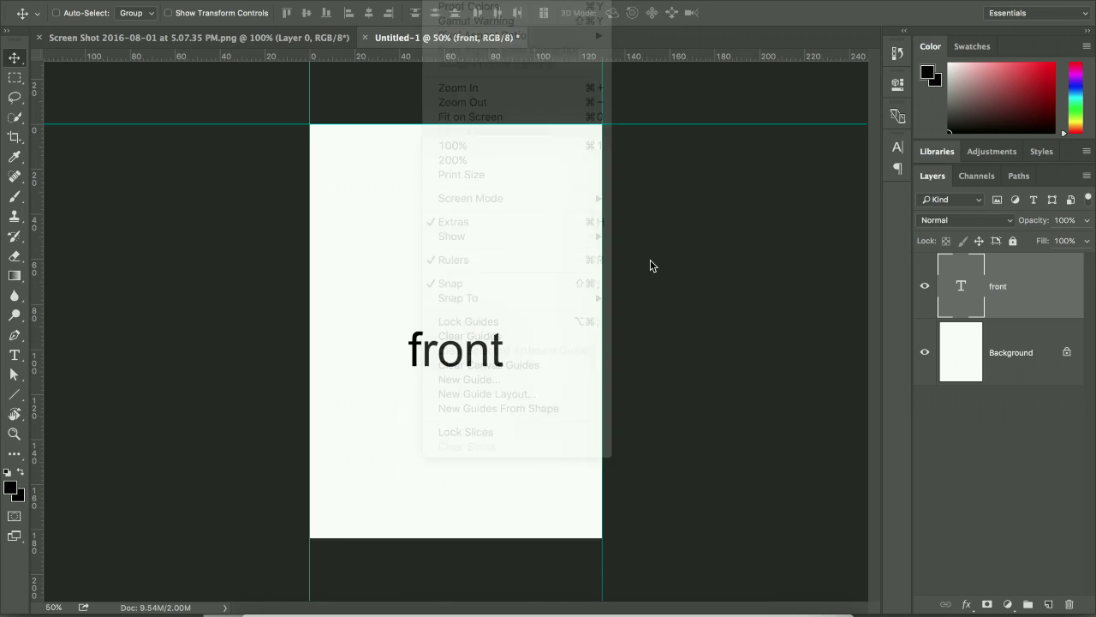
key("super+r")
key("super+r")
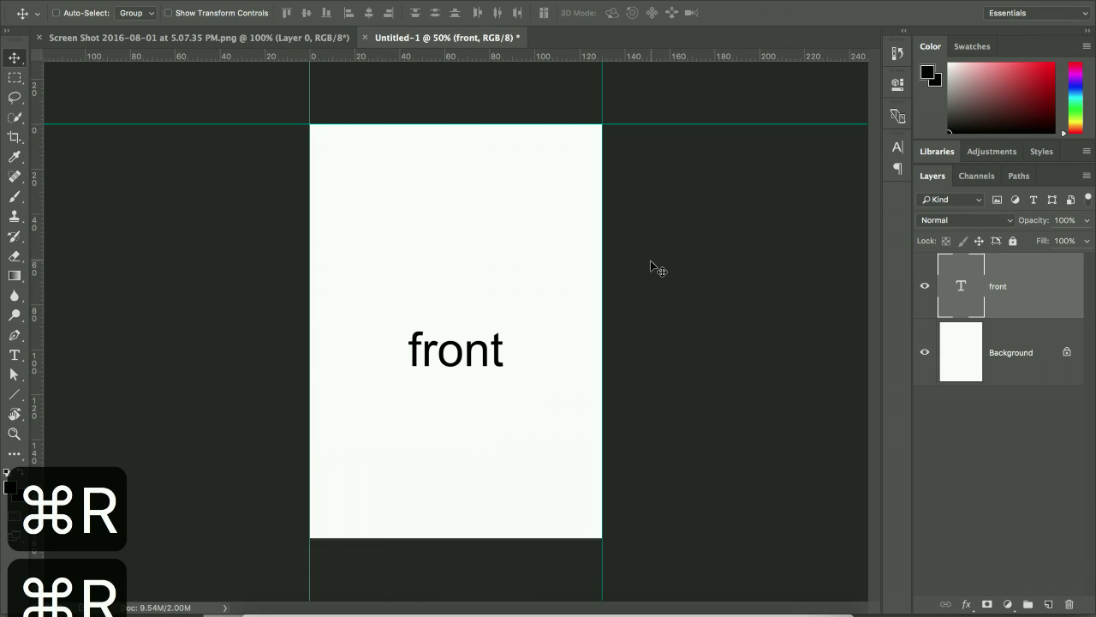
left_click_drag(482, 58, 525, 538)
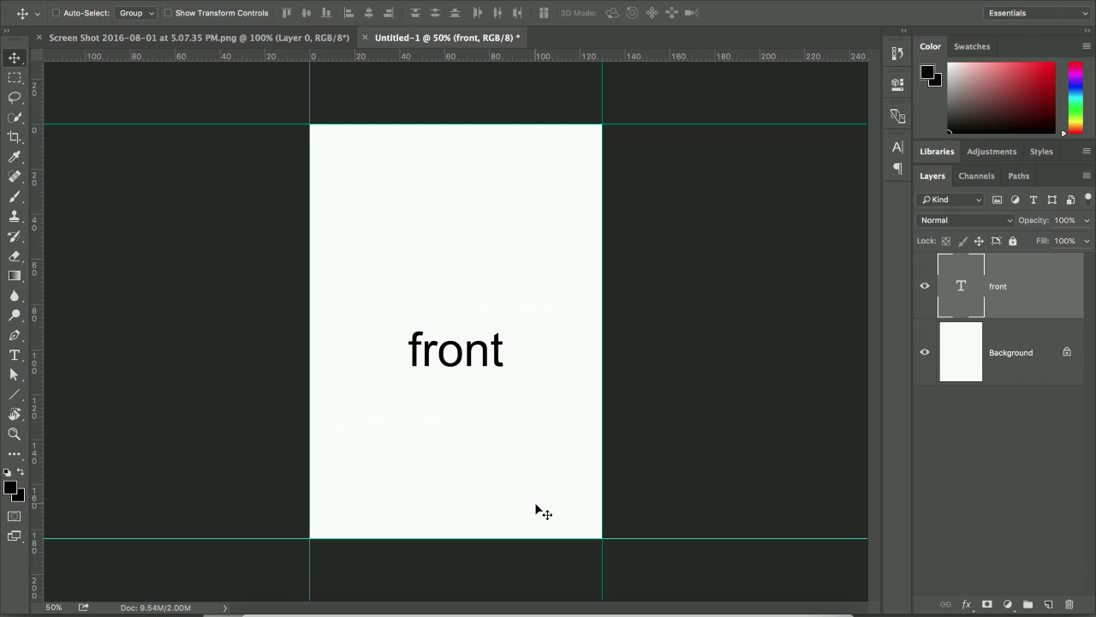
Check the spine width in the reference layout, extend the canvas 13 mm to the left of the front page, and place a guide on the new left edge
left_click(287, 36)
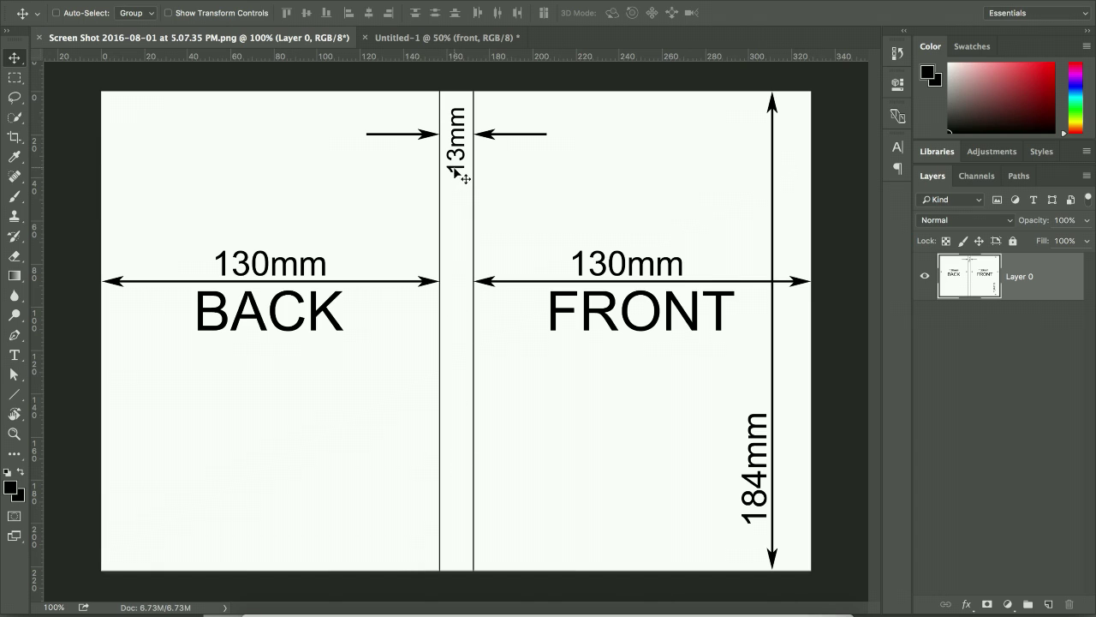
left_click(447, 38)
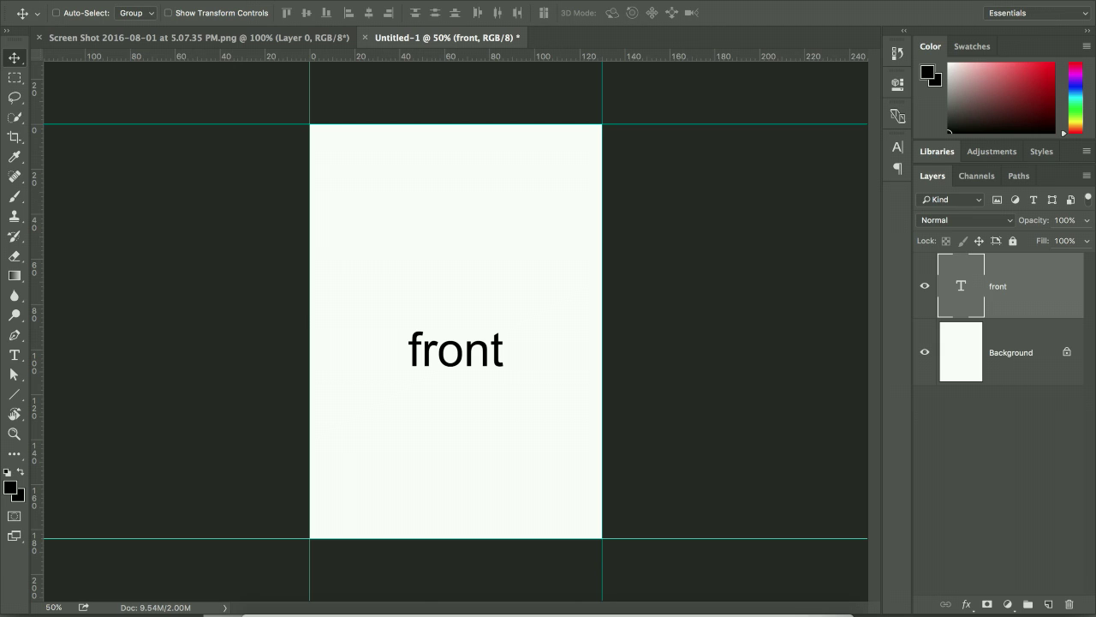
left_click(206, 0)
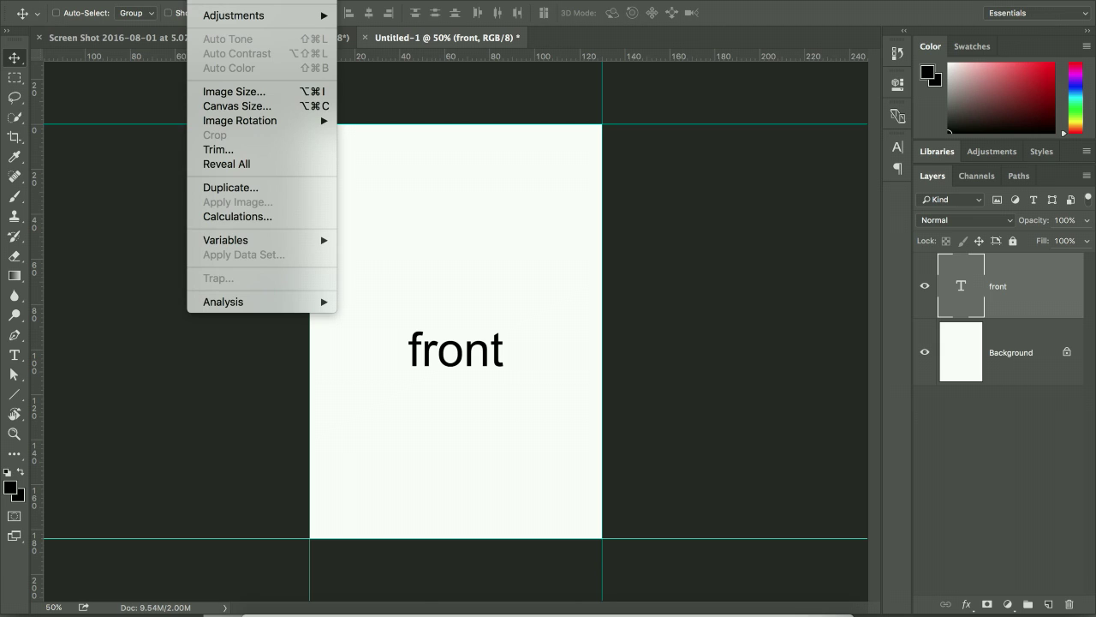
left_click(260, 108)
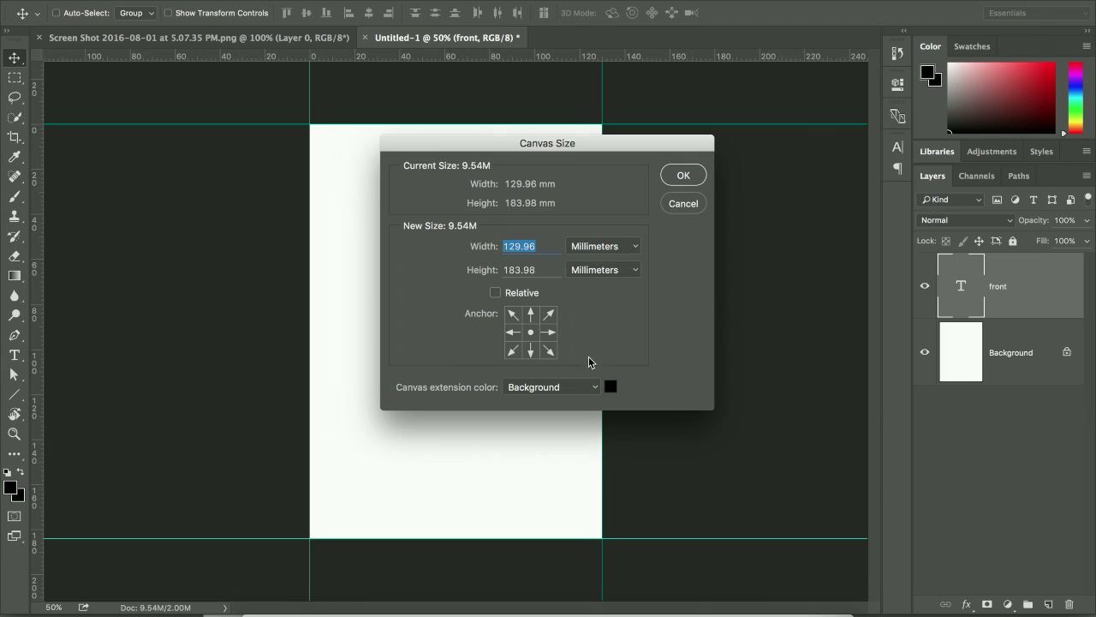
left_click(495, 293)
left_click_drag(520, 247, 499, 247)
type("13")
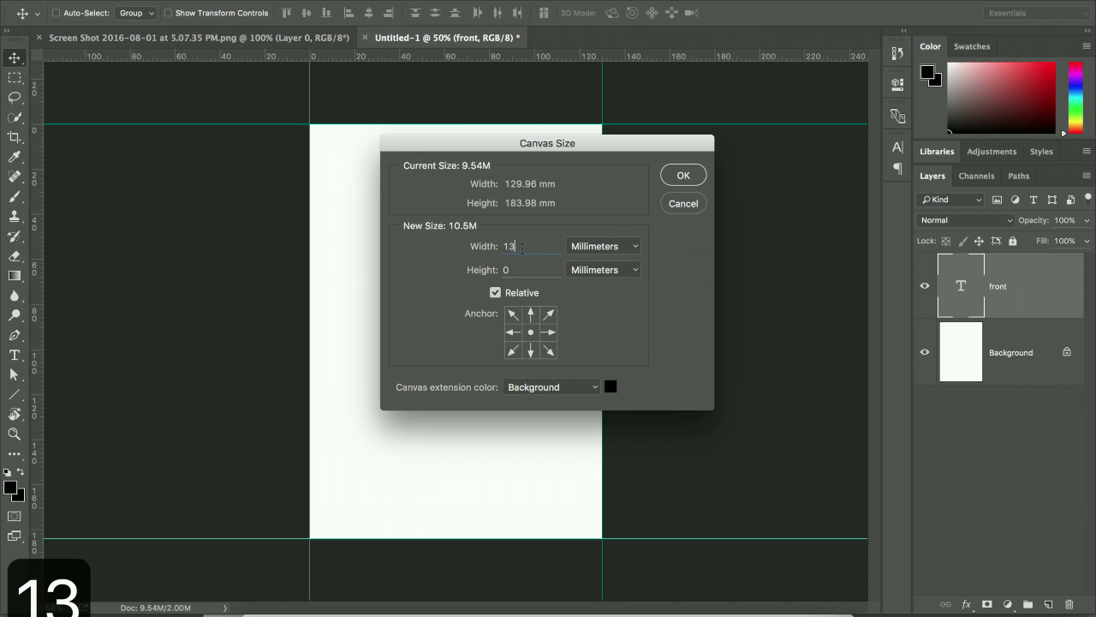
left_click(550, 332)
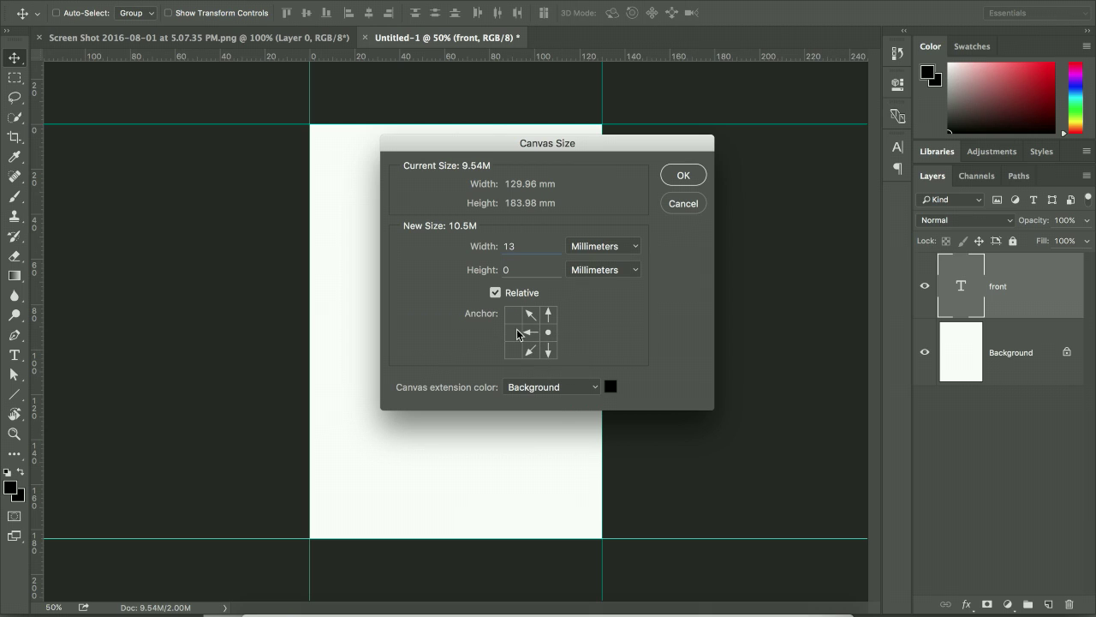
left_click(683, 176)
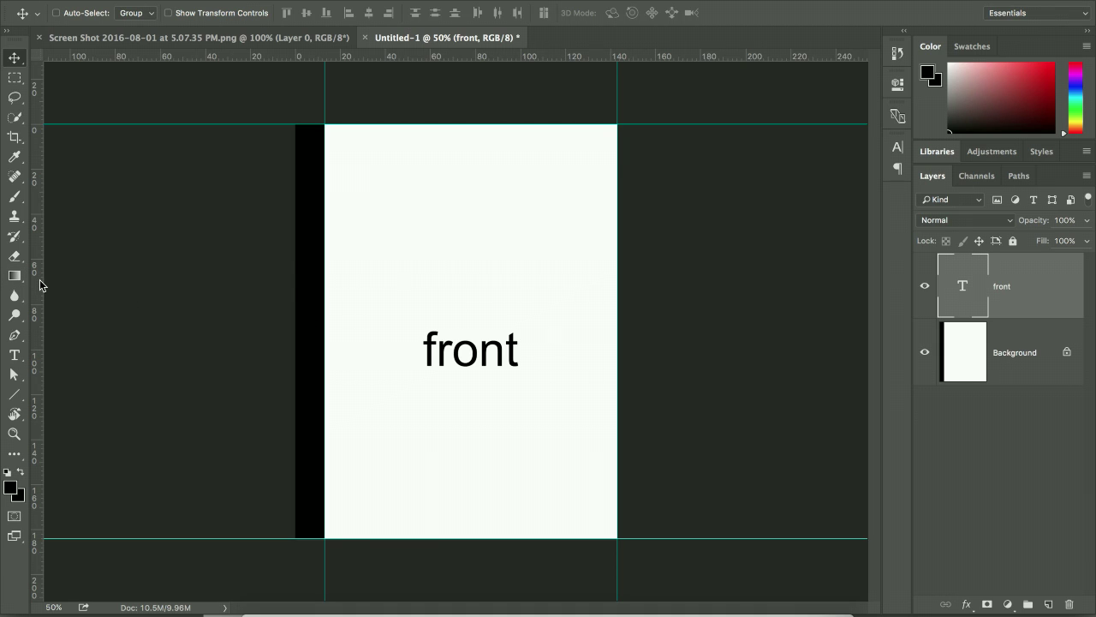
left_click_drag(39, 280, 291, 273)
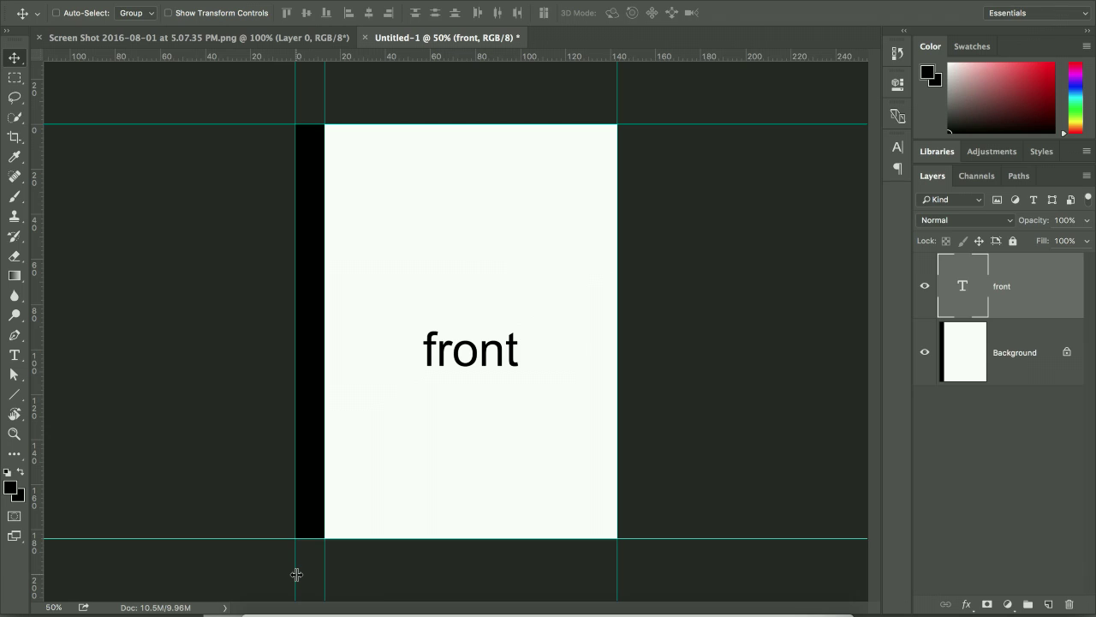
Extend the canvas 130 mm to the left of the spine and place a vertical guide on the new left edge
left_click(209, 0)
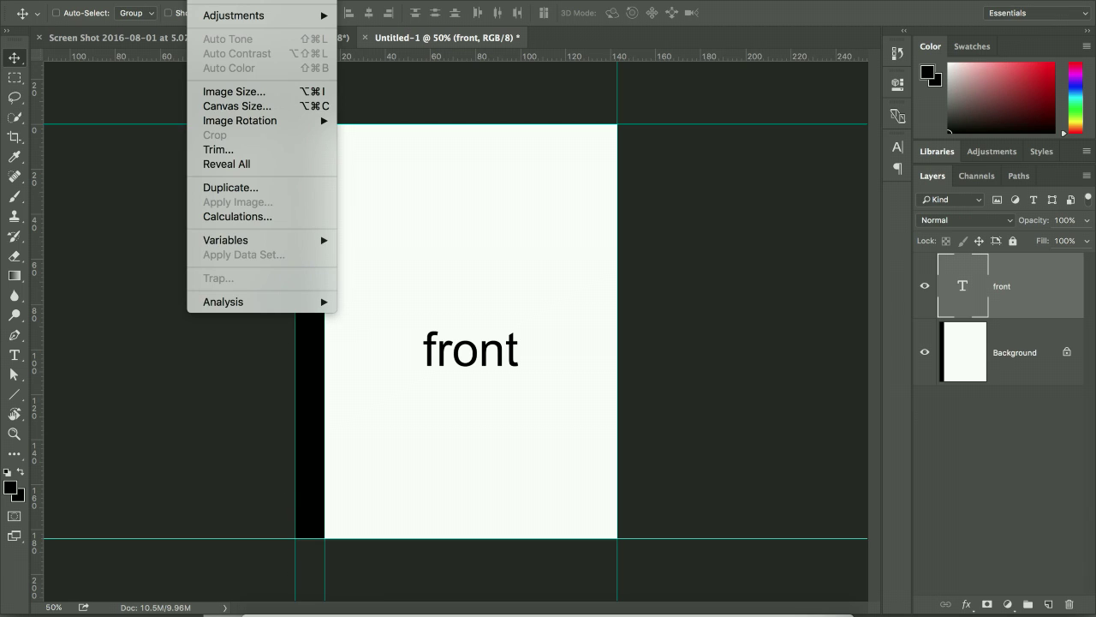
left_click(228, 106)
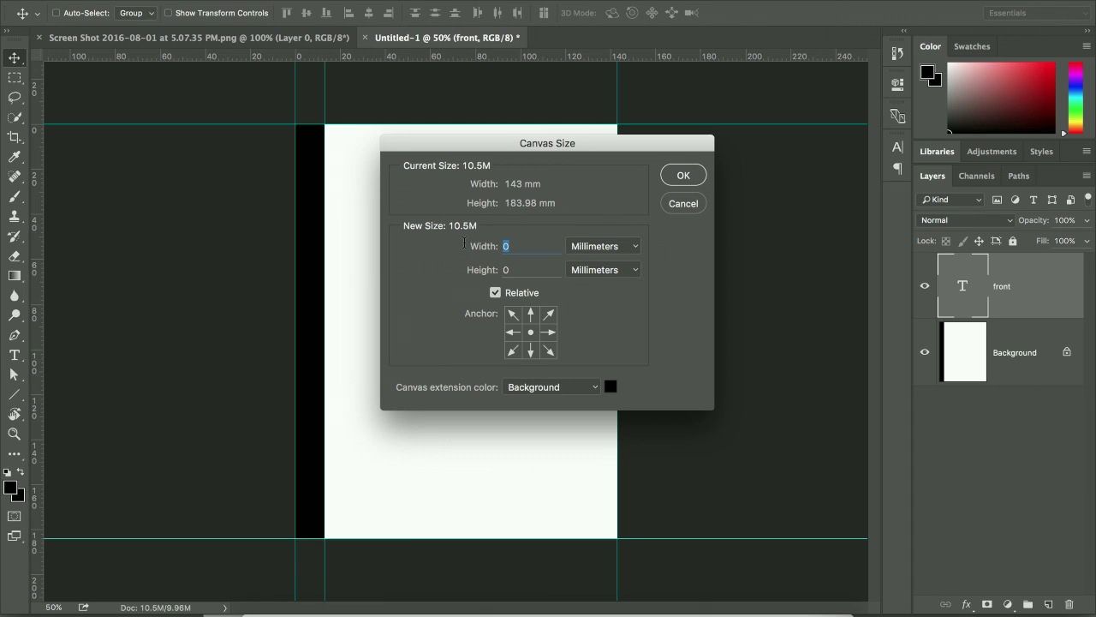
type("130")
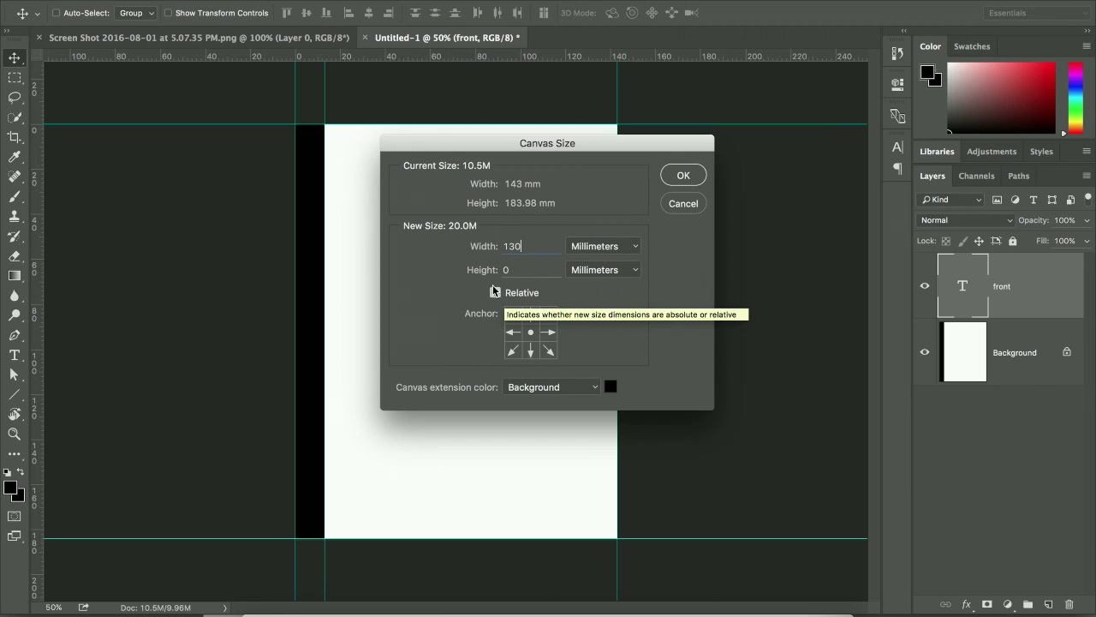
left_click(548, 336)
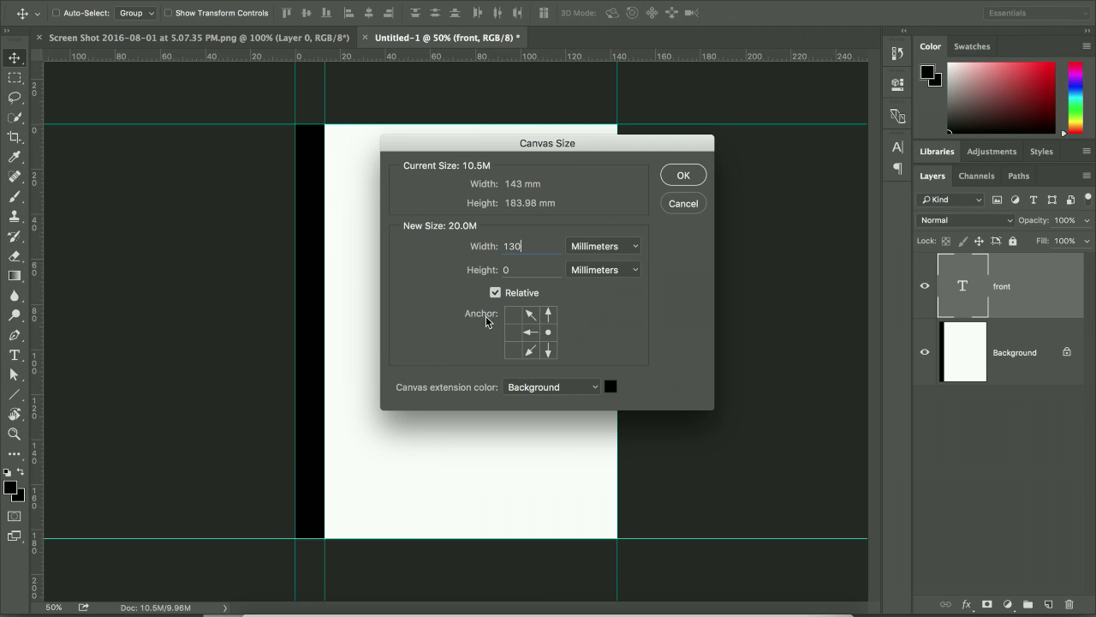
left_click(686, 176)
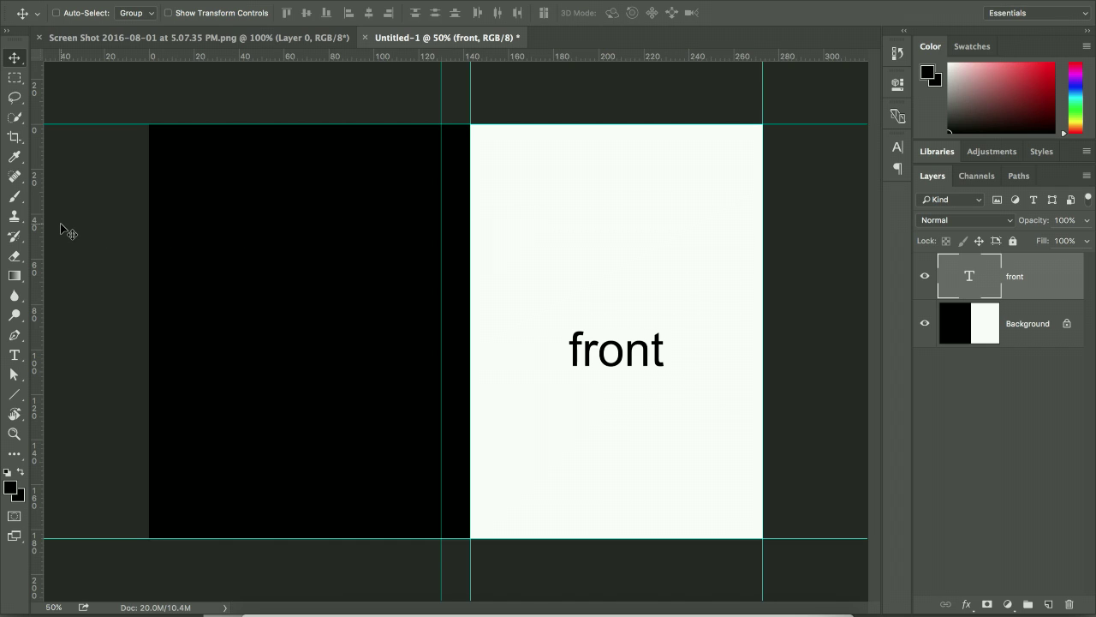
left_click_drag(39, 237, 114, 232)
left_click_drag(145, 231, 145, 231)
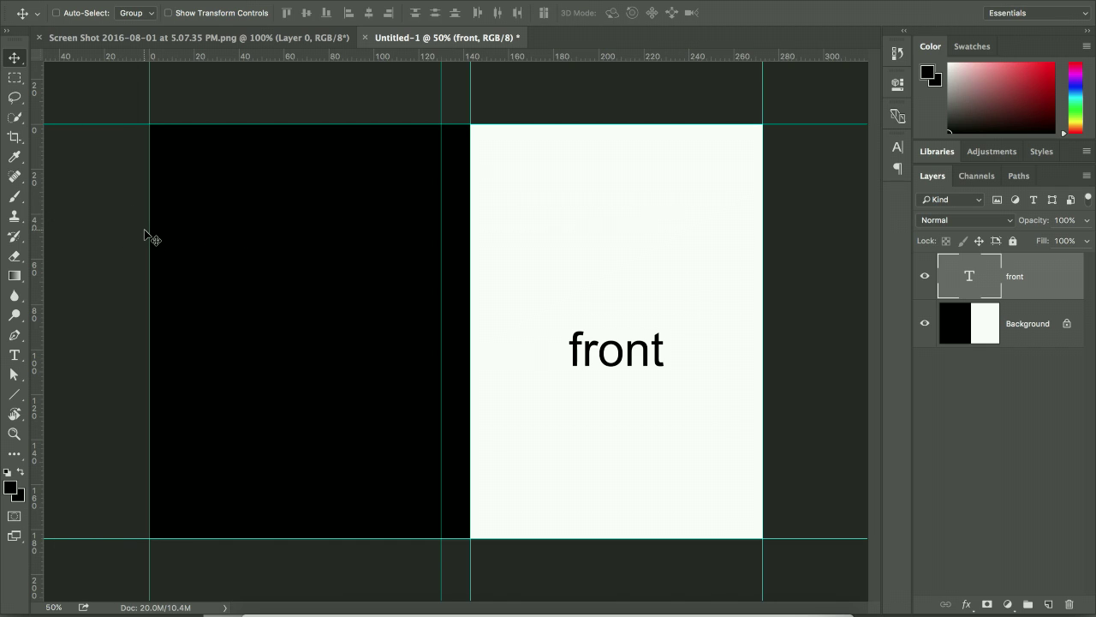
Reset the default colors and fill the Background layer with white
left_click(1043, 313)
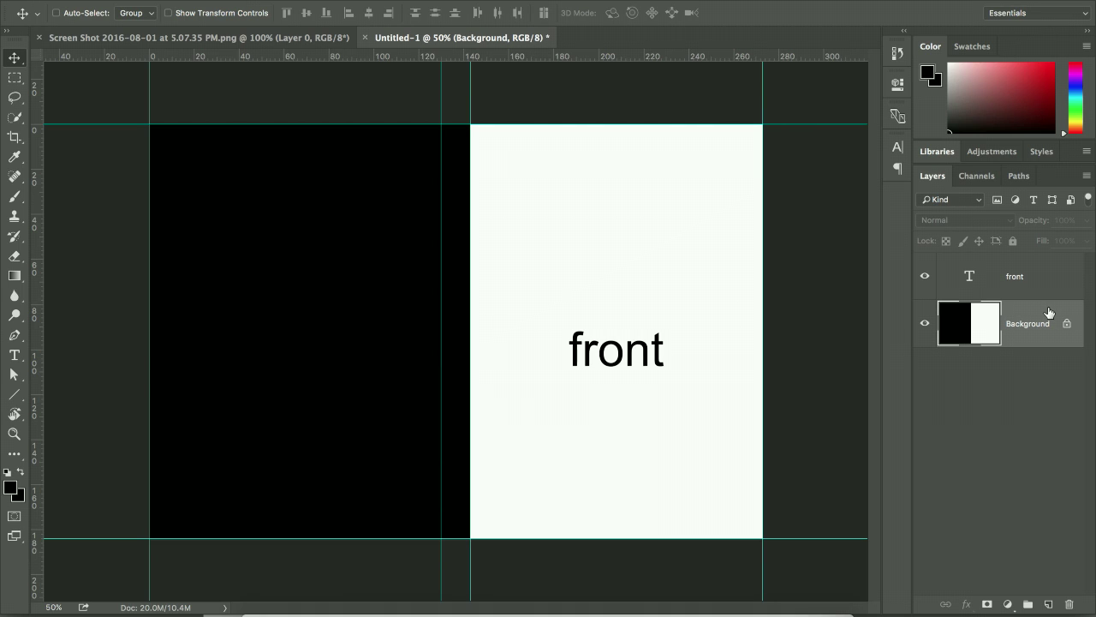
key("d")
key("super+BackSpace")
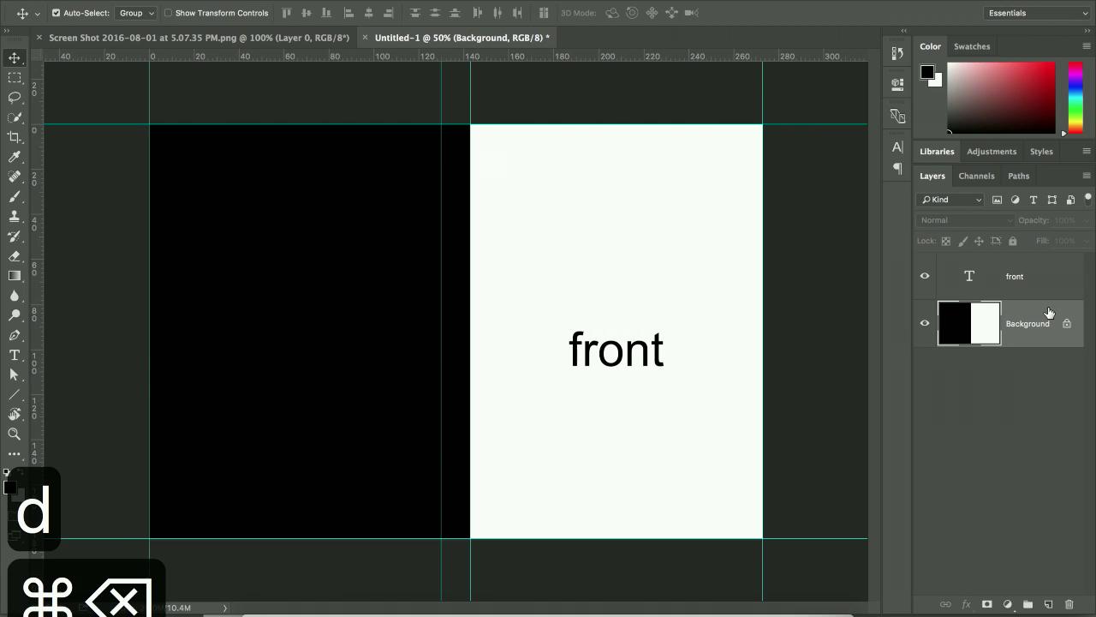
Add the text "back" above the "front" text layer and move it to the middle of the back area
left_click(1032, 285)
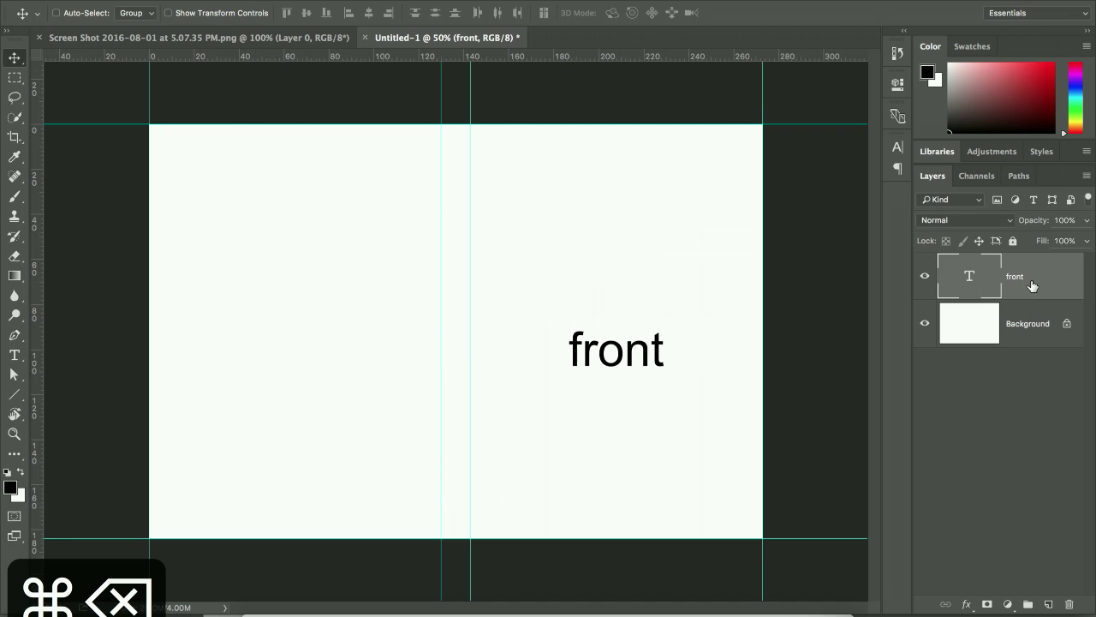
key("t")
left_click(263, 329)
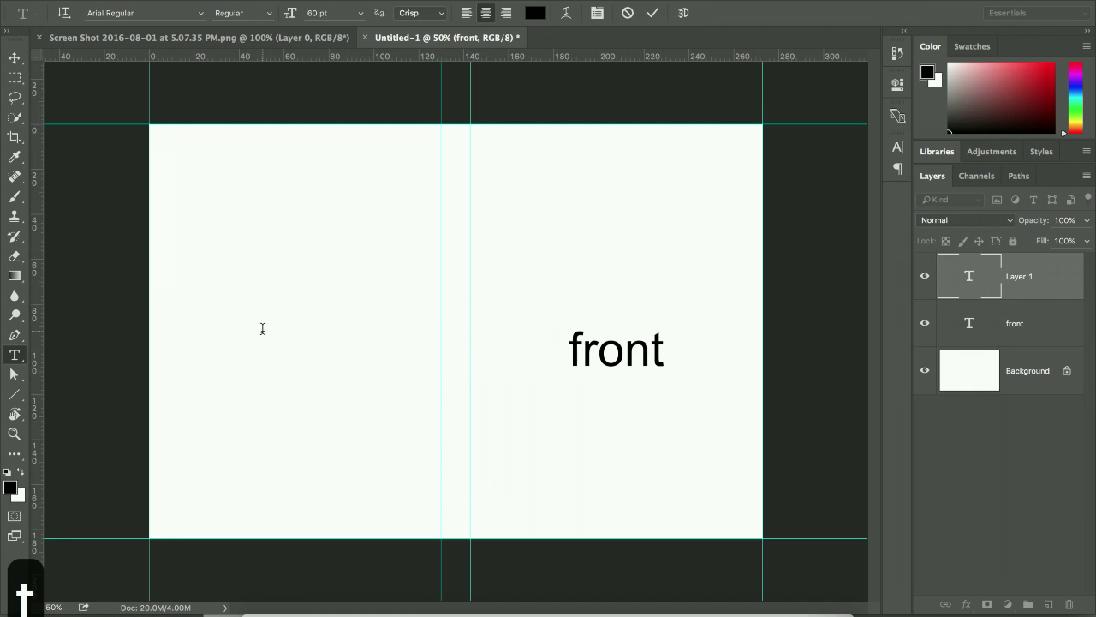
type("back")
left_click(1021, 283)
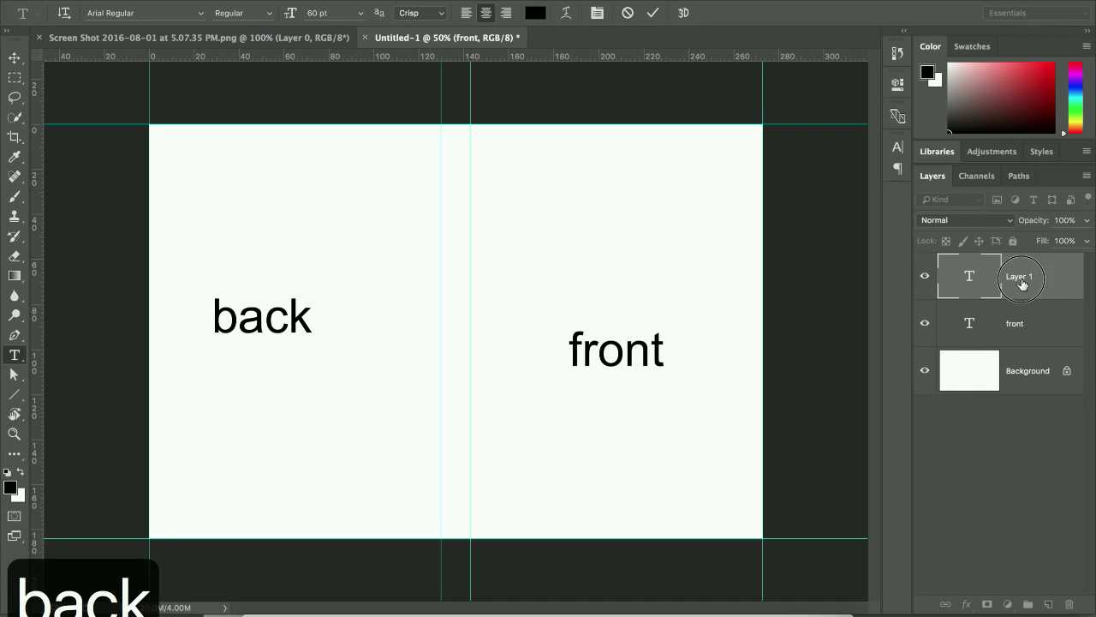
key("v")
left_click_drag(374, 323, 369, 354)
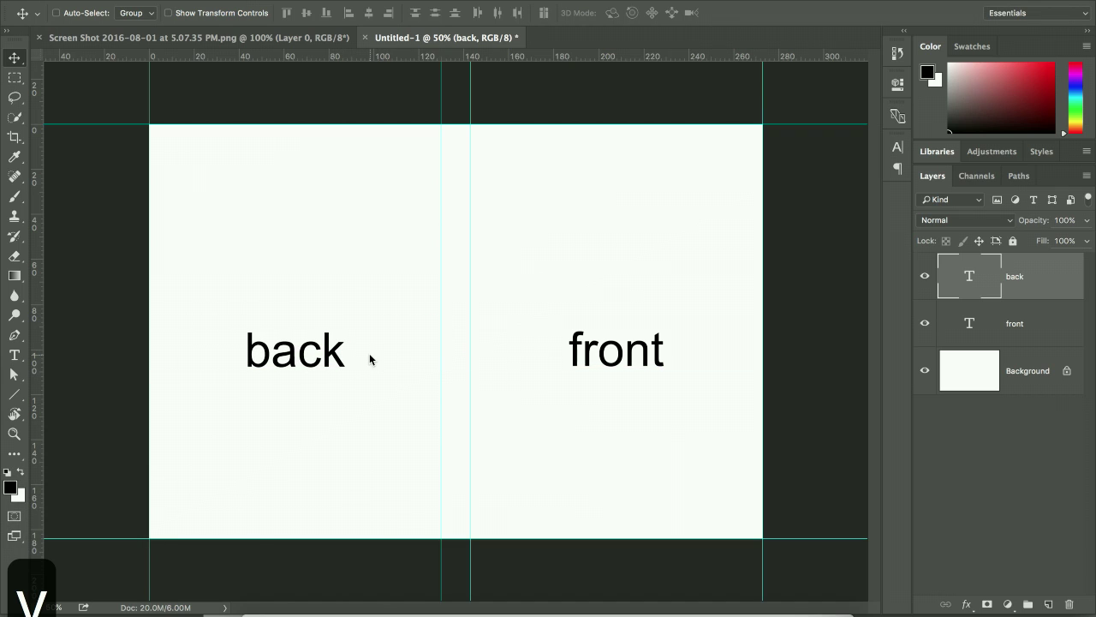
left_click(1039, 282)
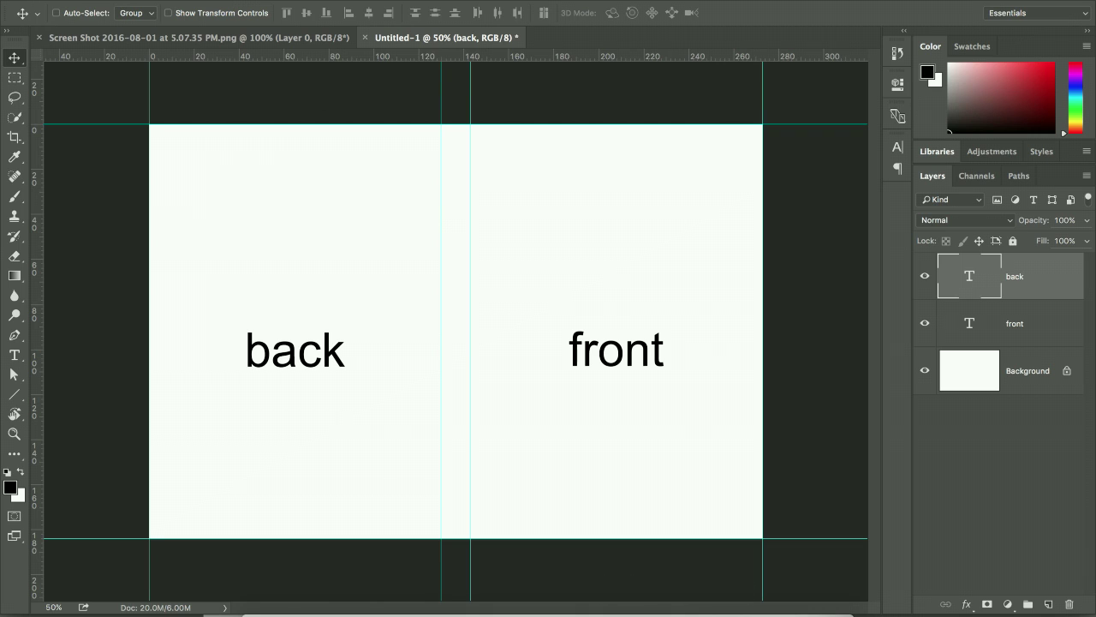
Enlarge the canvas by 6 mm in width and 6 mm in height, relative to its current size and anchored at the center
left_click(56, 12)
key("alt+super+c")
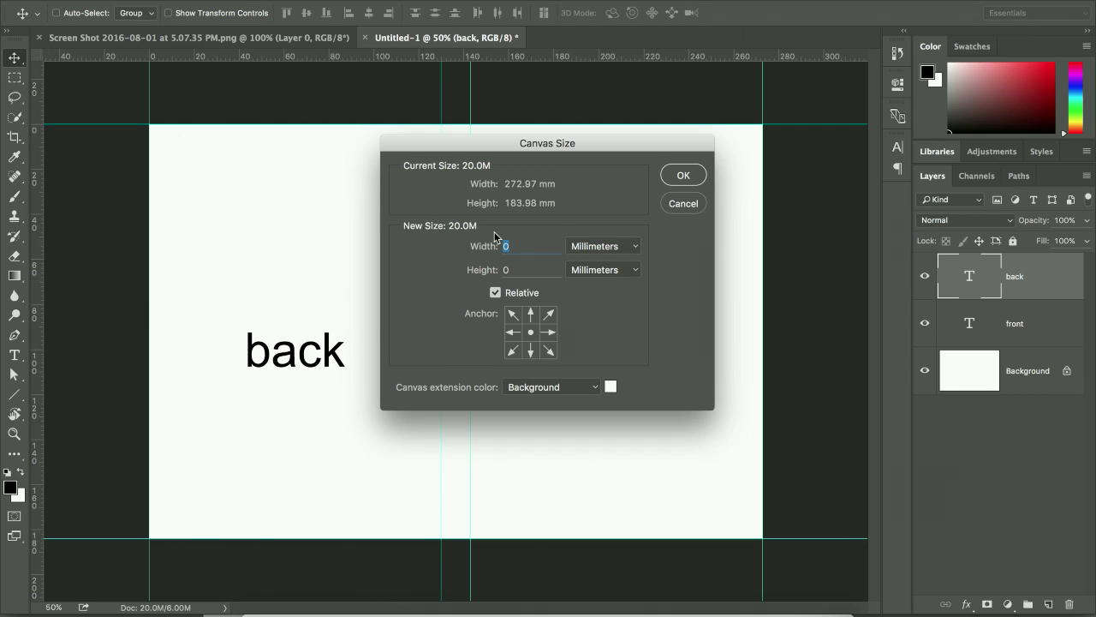
type("6")
left_click(504, 269)
left_click_drag(503, 269, 485, 267)
type("6")
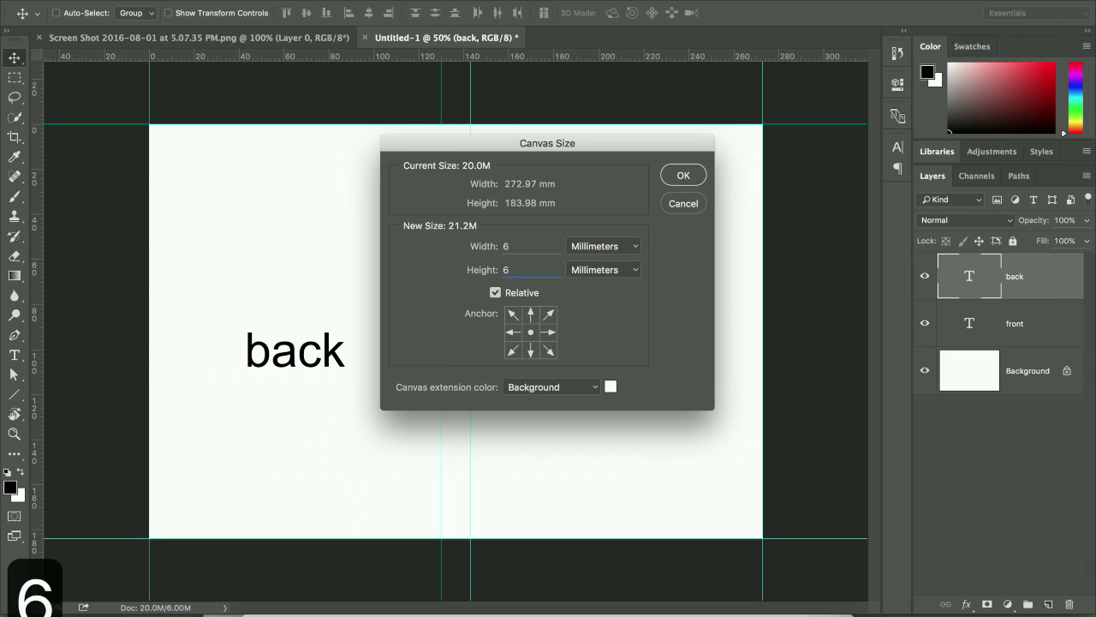
left_click(689, 180)
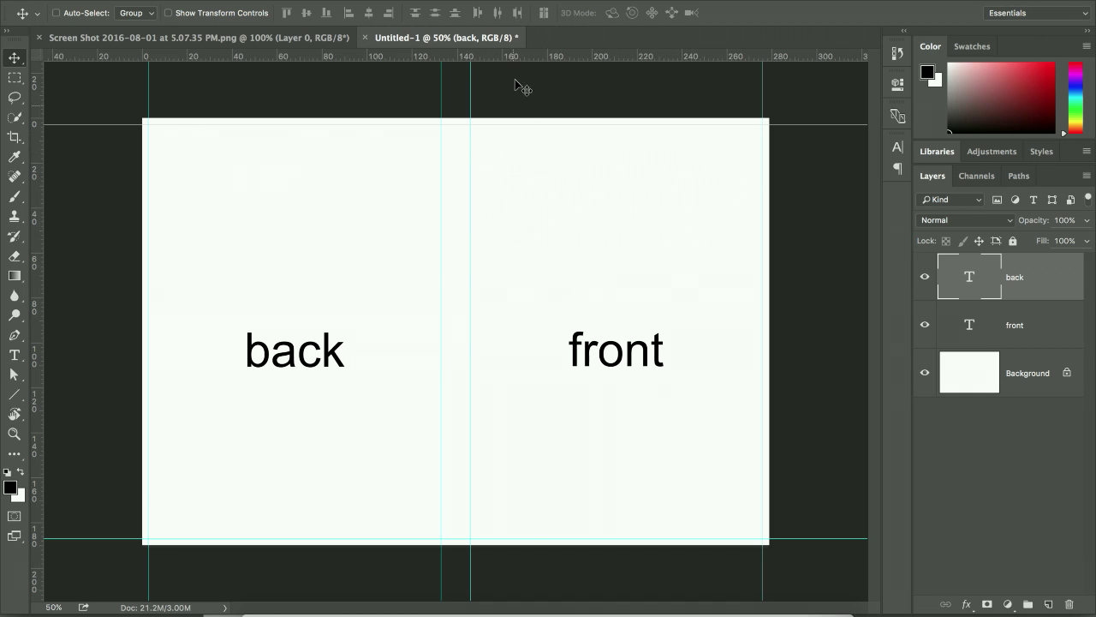
Show the Info readout and measure the bleed strip beside the back area with a rectangular selection
left_click(487, 2)
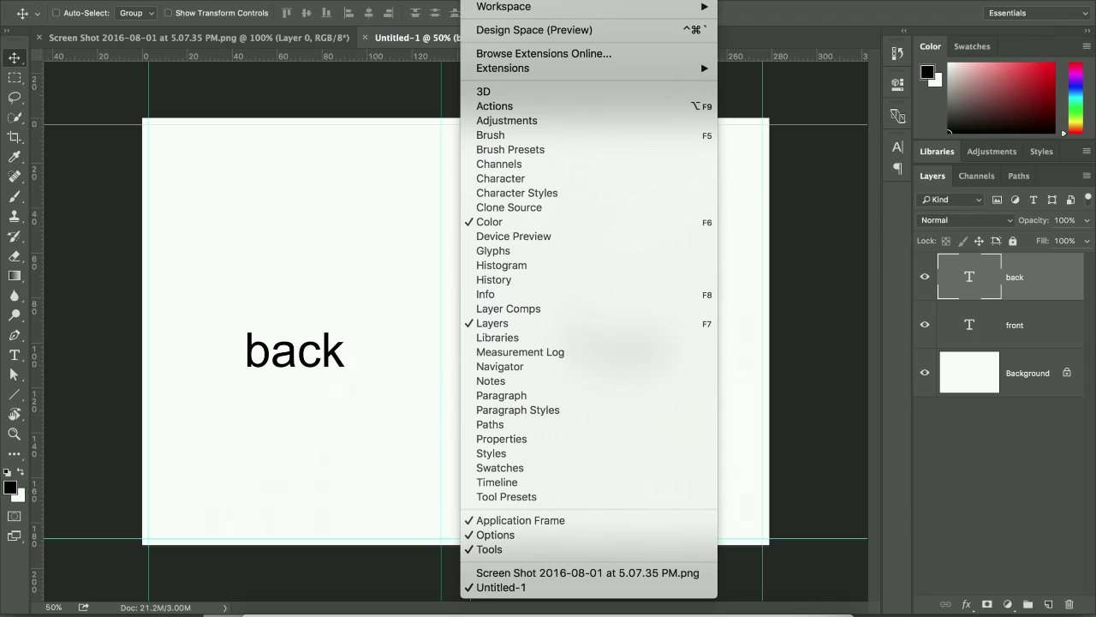
left_click(524, 294)
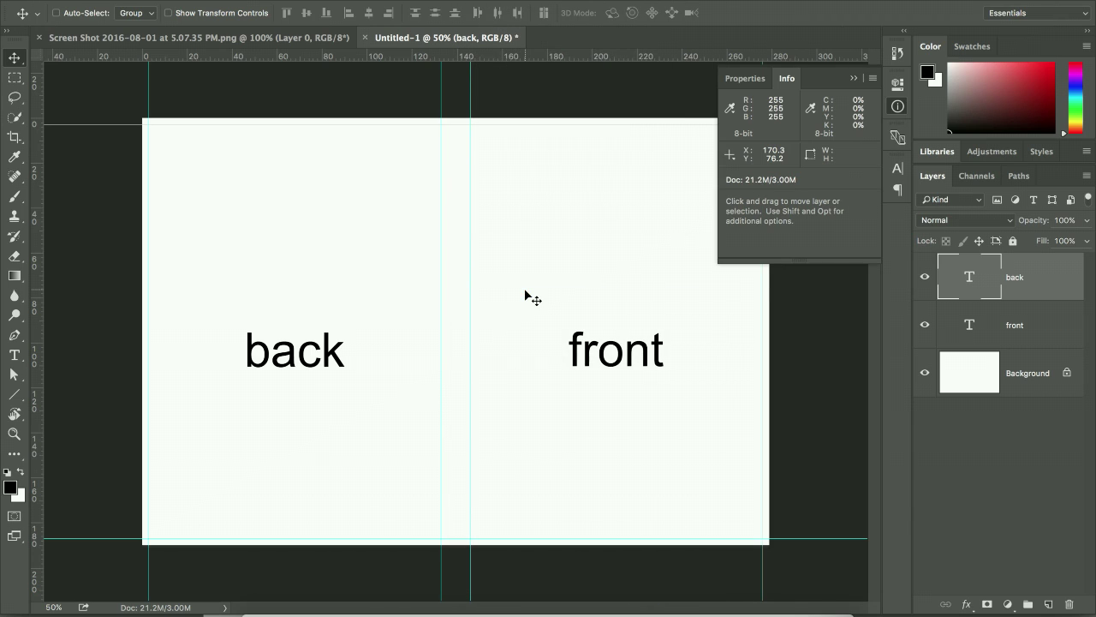
left_click(14, 77)
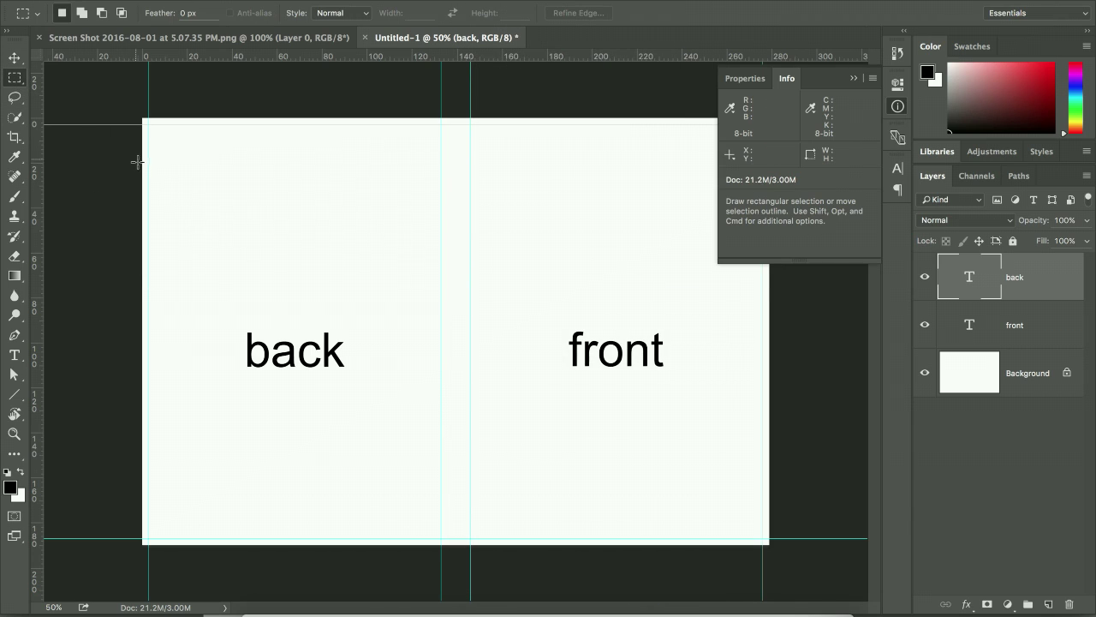
left_click_drag(143, 163, 150, 224)
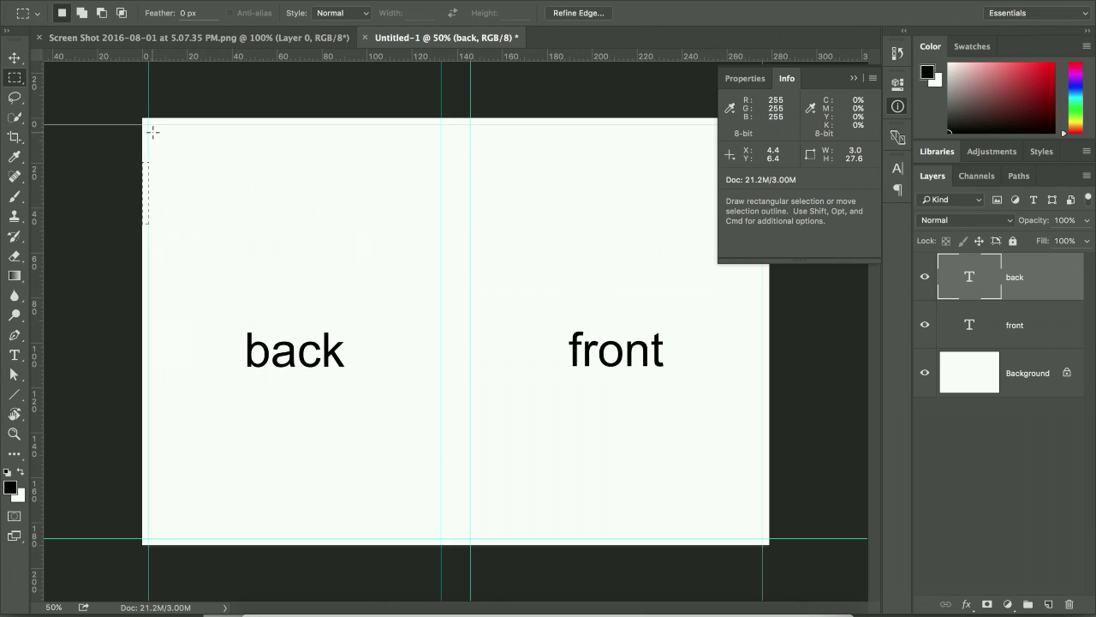
Measure the back, spine and front widths and the remaining bleed strips with rectangular selections, then deselect and hide the Info readout
left_click_drag(149, 134, 441, 182)
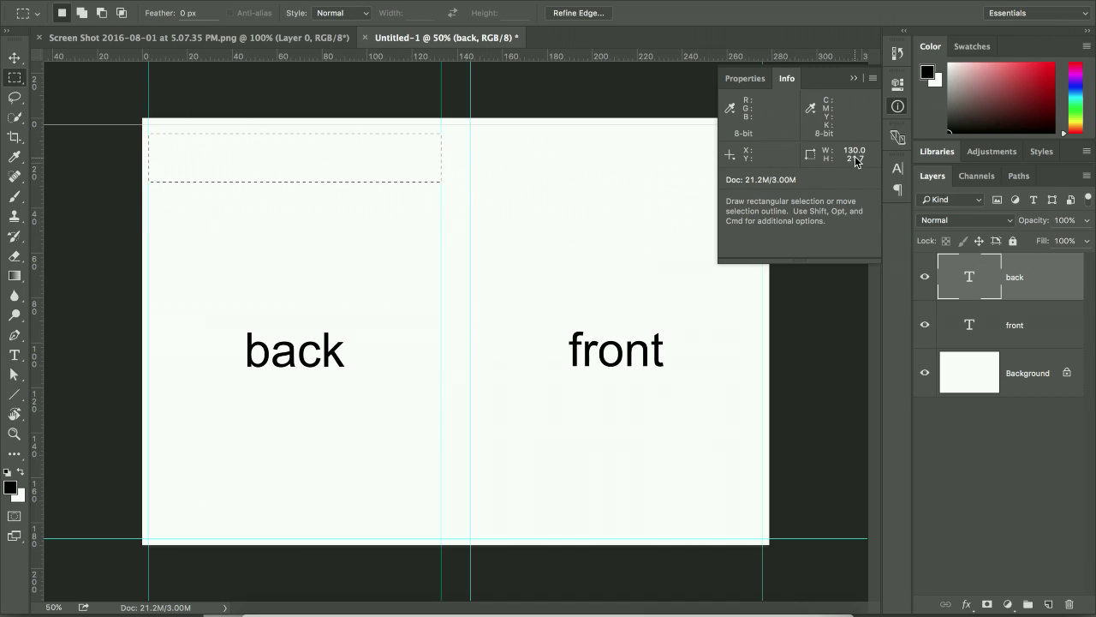
left_click_drag(442, 213, 470, 264)
left_click_drag(470, 247, 762, 333)
left_click_drag(769, 357, 762, 374)
left_click_drag(583, 118, 522, 125)
left_click_drag(626, 555, 579, 538)
left_click(740, 330)
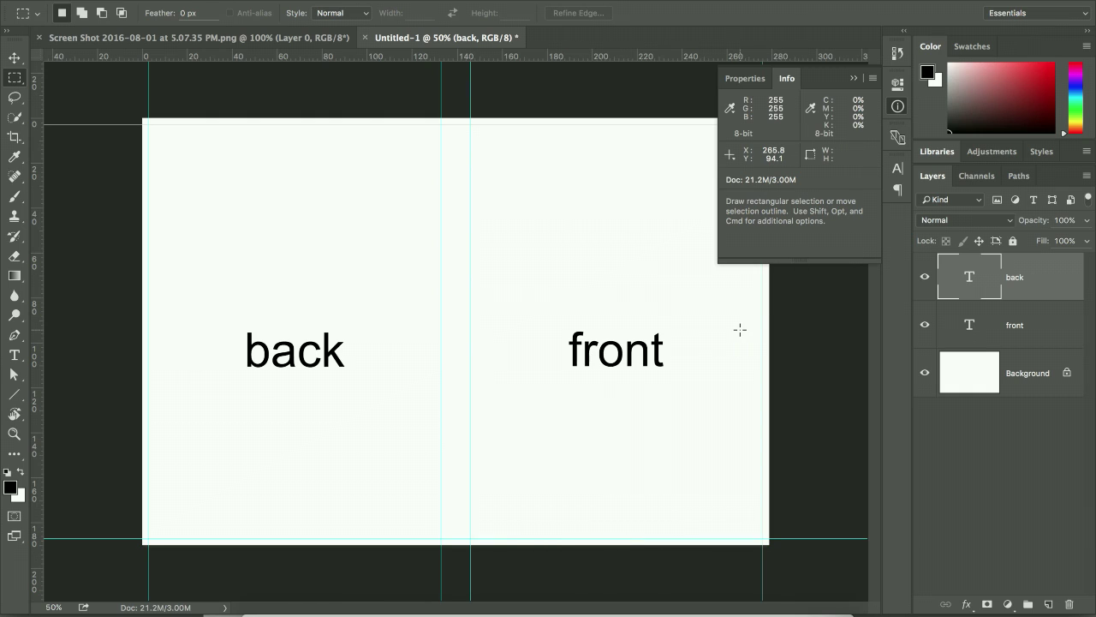
left_click(904, 108)
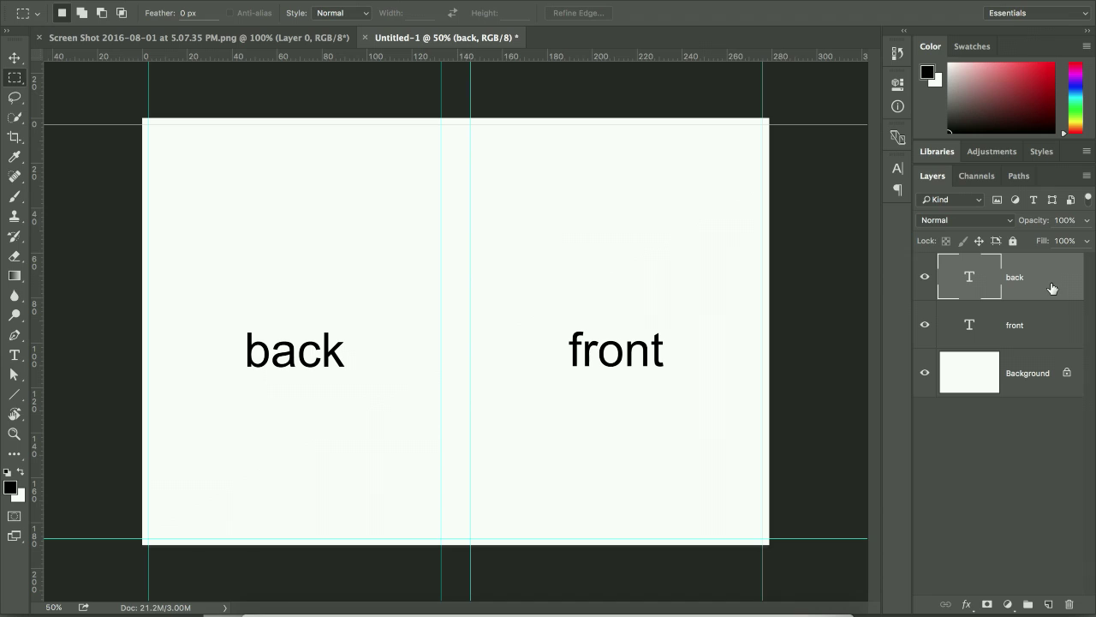
Create a layer group above the "back" text layer and name it "front"
left_click_drag(1060, 287, 1028, 606)
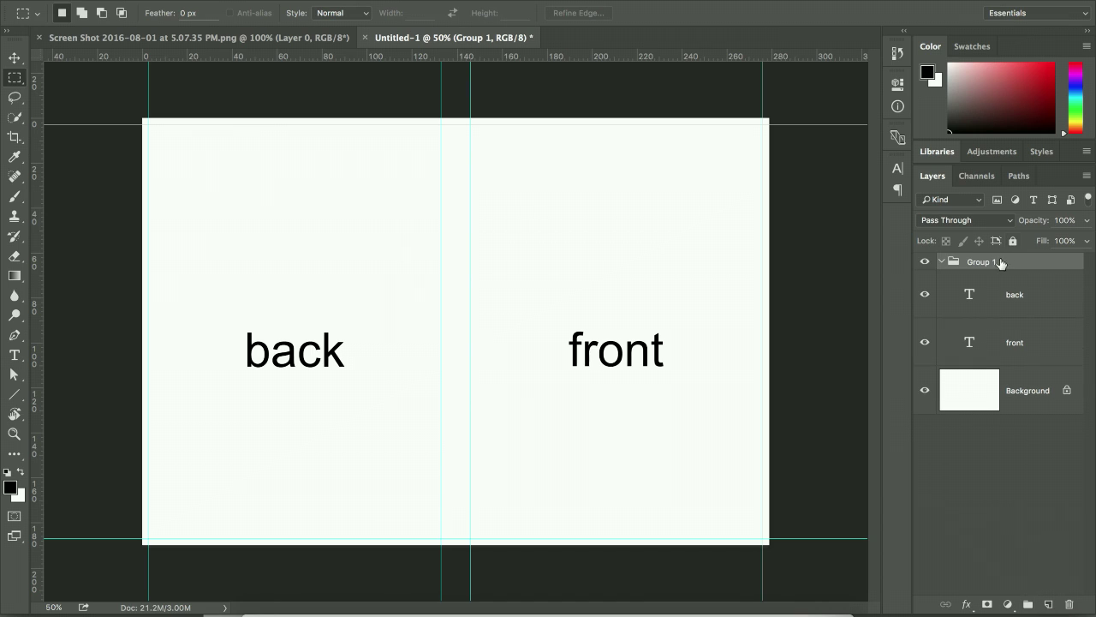
double_click(983, 263)
type("front")
key("Return")
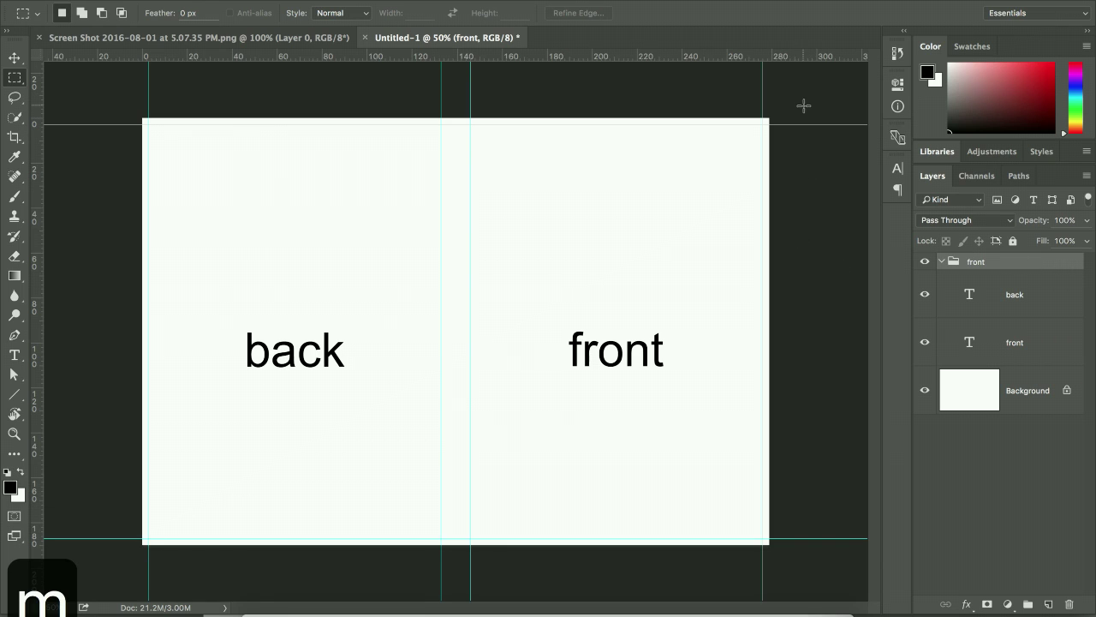
Mask the "front" group to the front cover area including its bleed, and reselect that area
left_click_drag(803, 101, 469, 583)
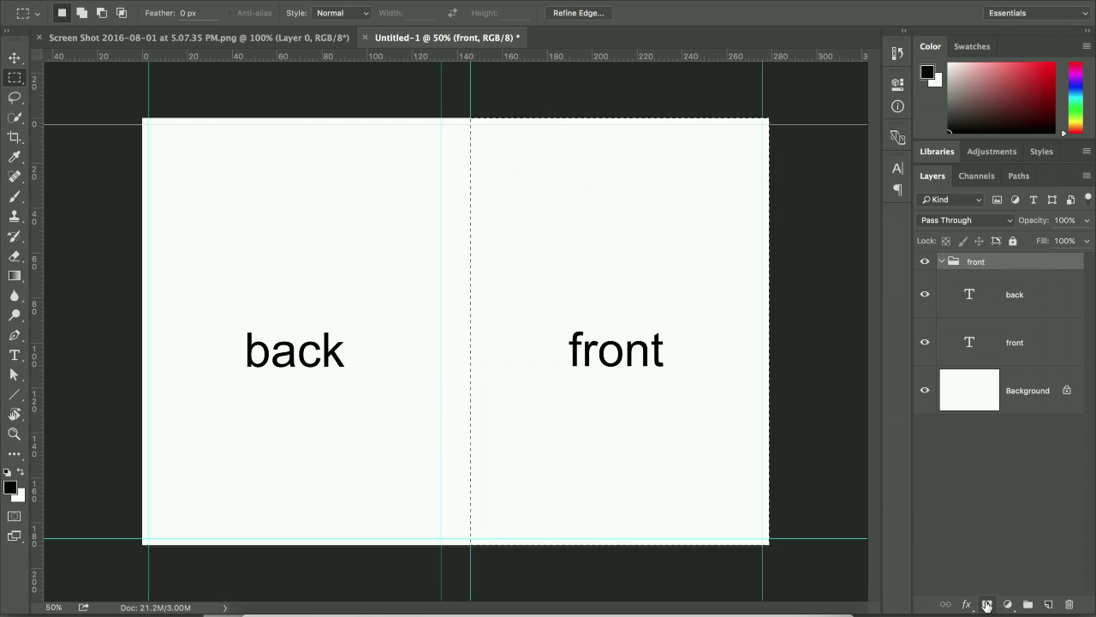
left_click(986, 604)
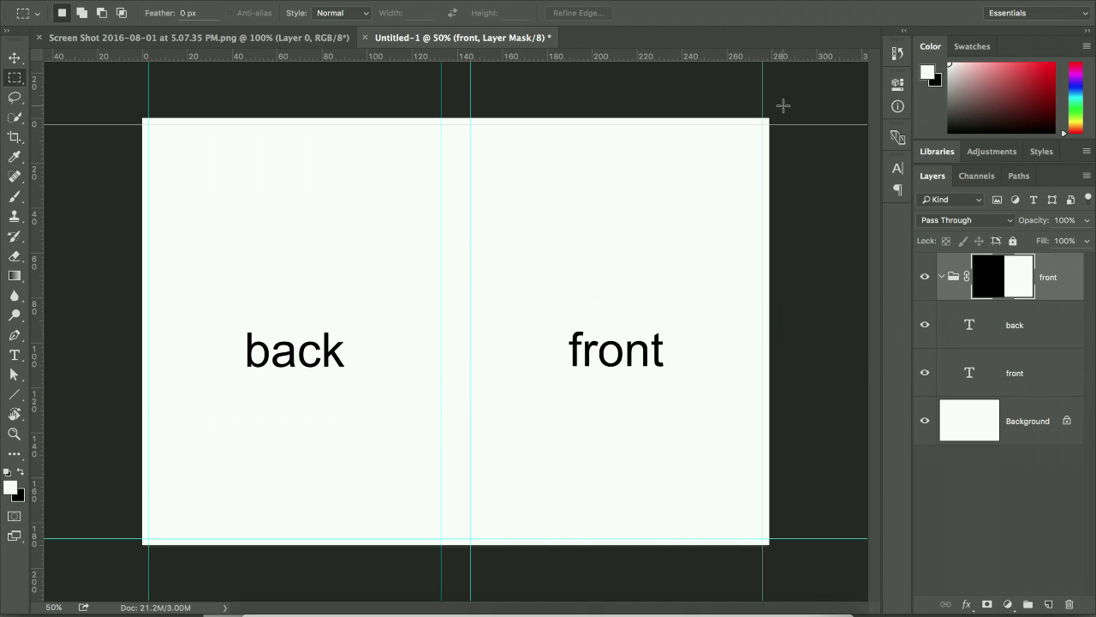
left_click_drag(788, 110, 470, 545)
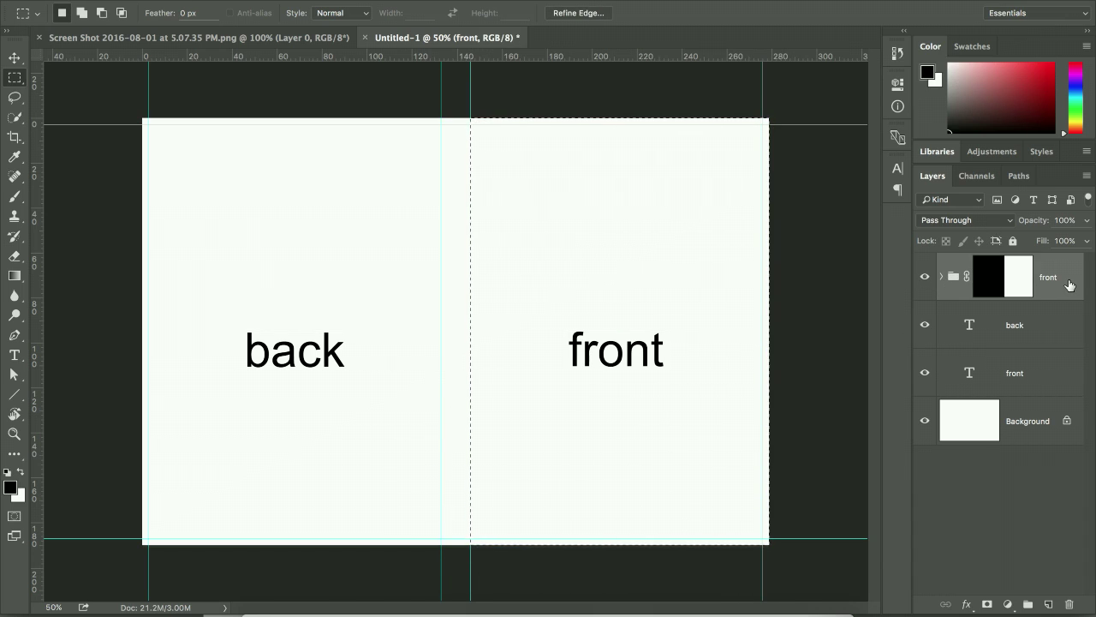
Create a layer group between the "front" group and the "back" text layer, and name it "Spine"
left_click(1045, 345)
left_click(1027, 604)
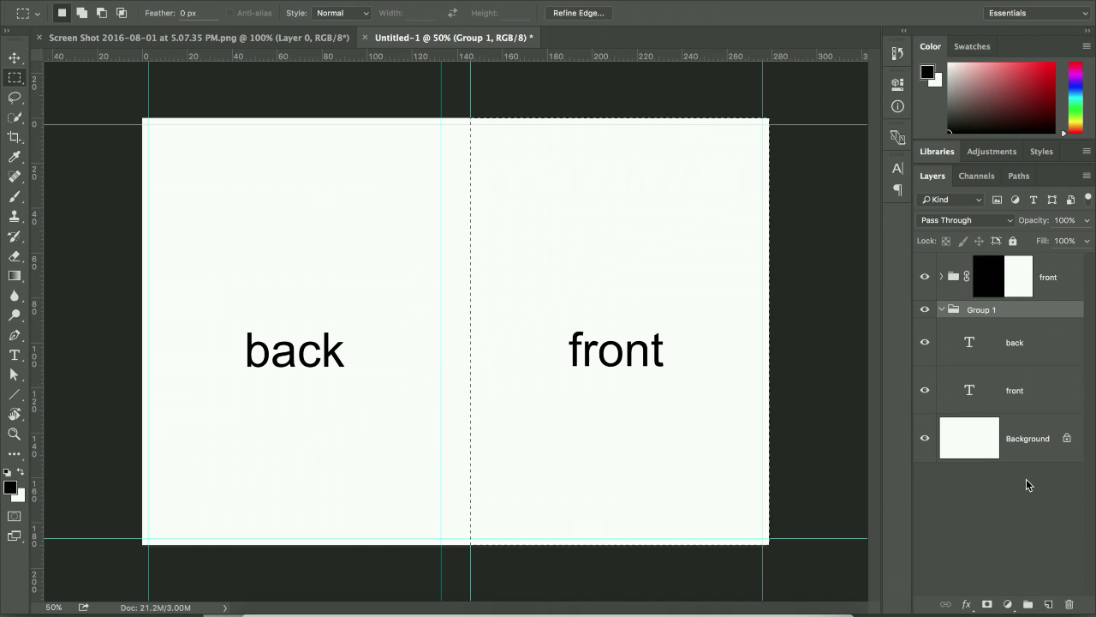
double_click(983, 310)
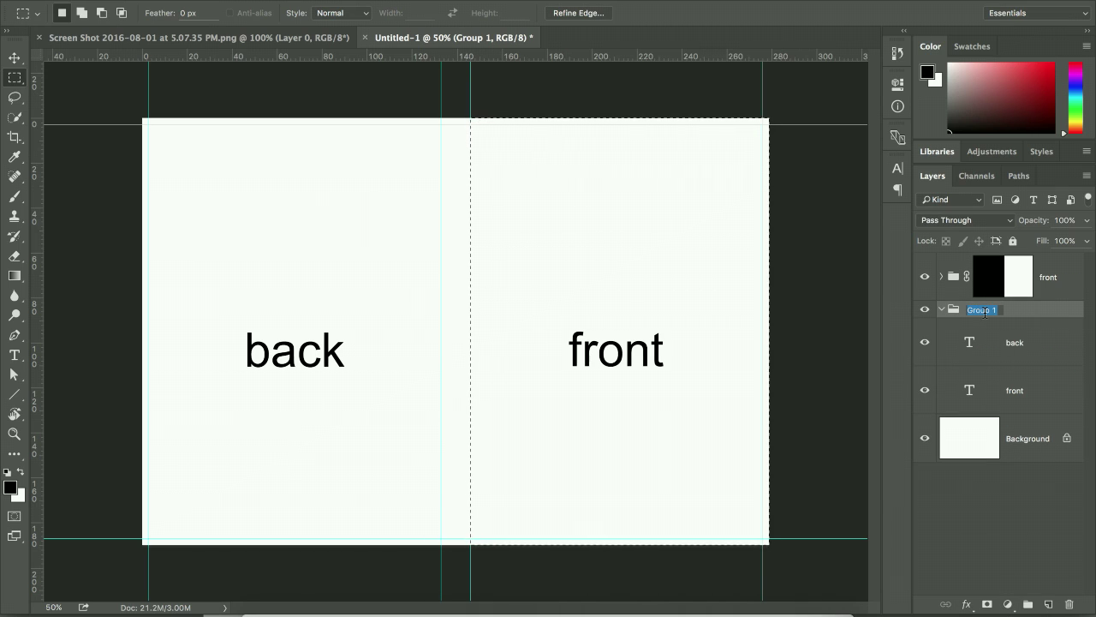
type("Spine")
key("Return")
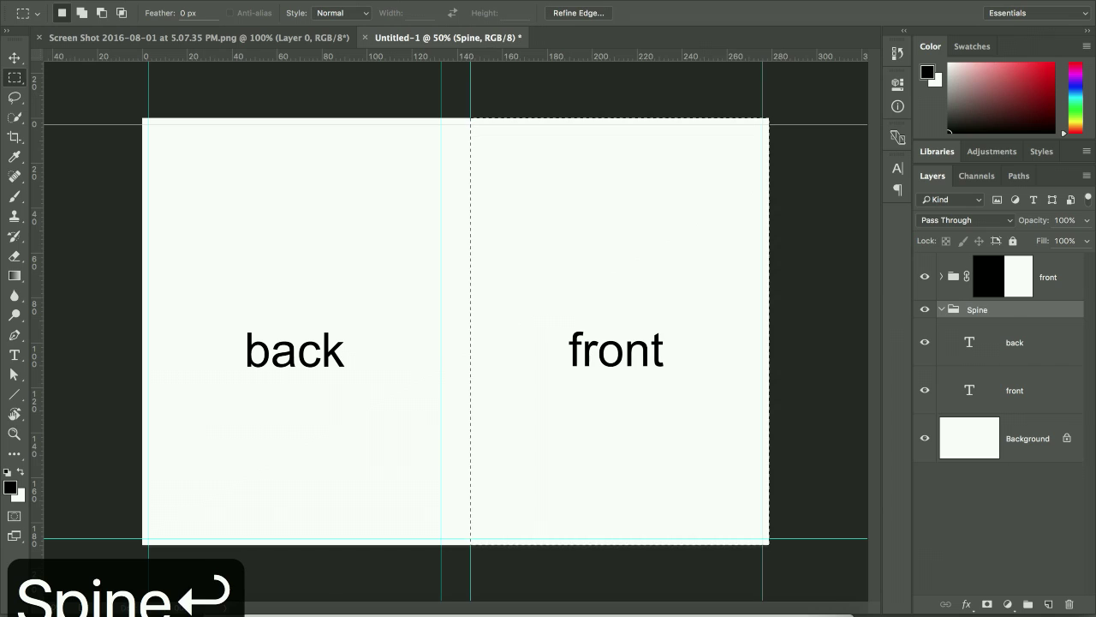
Mask the "Spine" group to the full-height strip between the two spine guides
left_click(1038, 339)
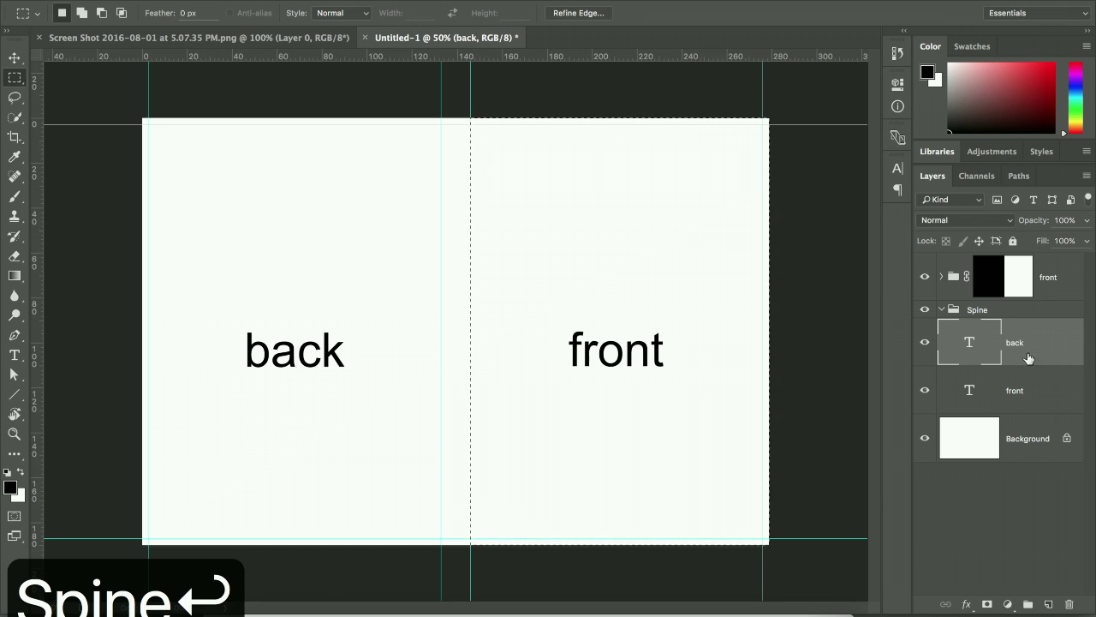
left_click(1027, 312)
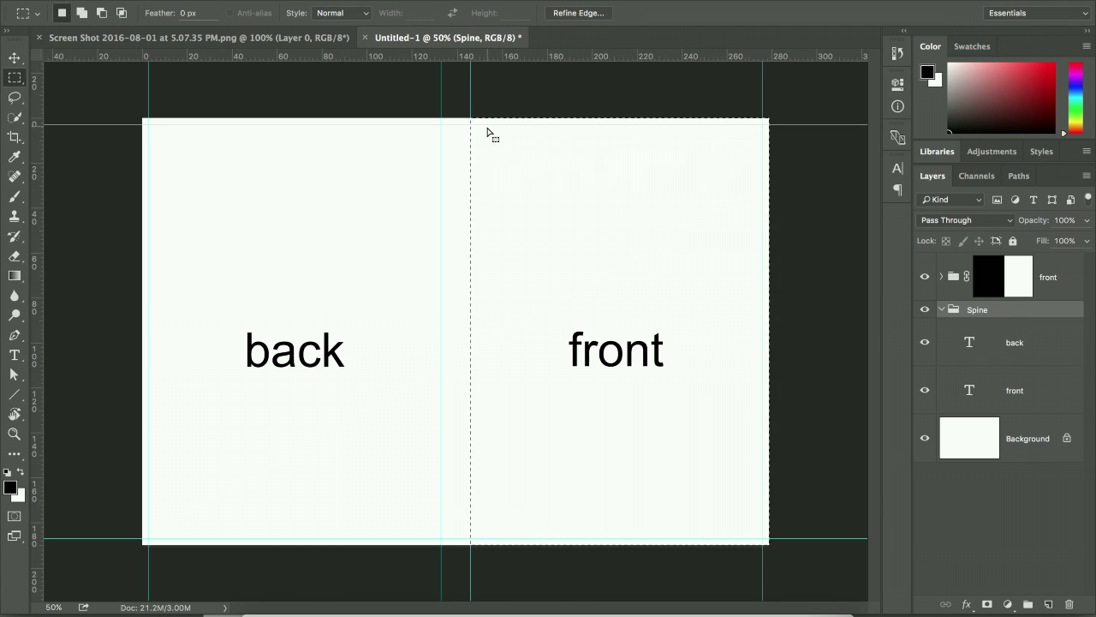
left_click_drag(469, 96, 441, 561)
left_click(987, 605)
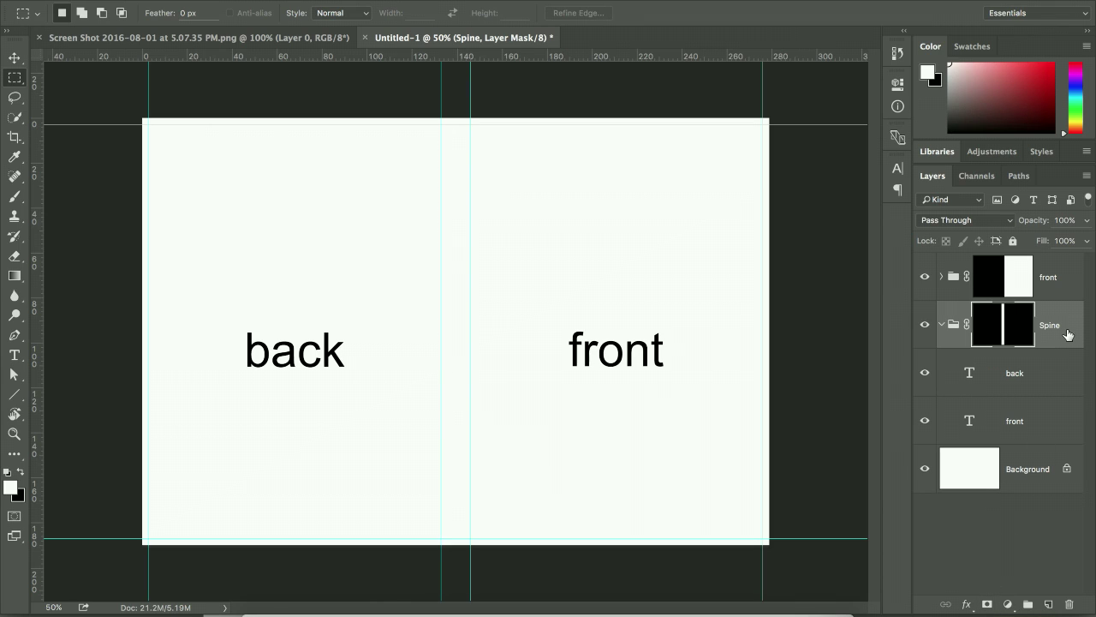
Create a layer group named "back" between the "Spine" group and the "back" text layer, and mask it to the back cover area including its bleed
left_click(1063, 374)
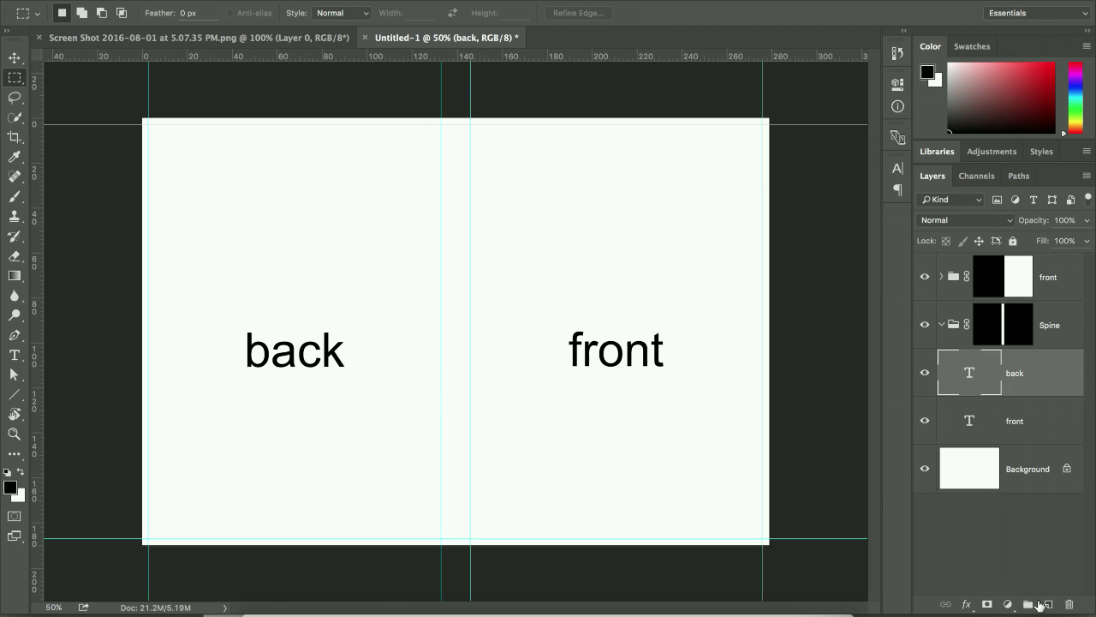
left_click(1027, 605)
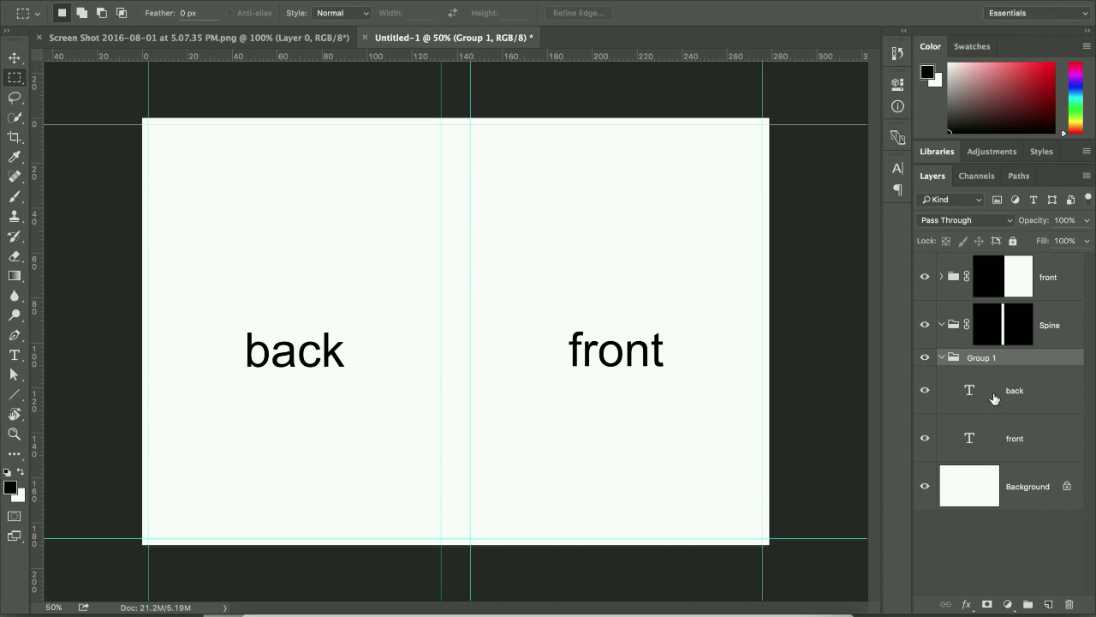
double_click(981, 357)
type("back")
key("Return")
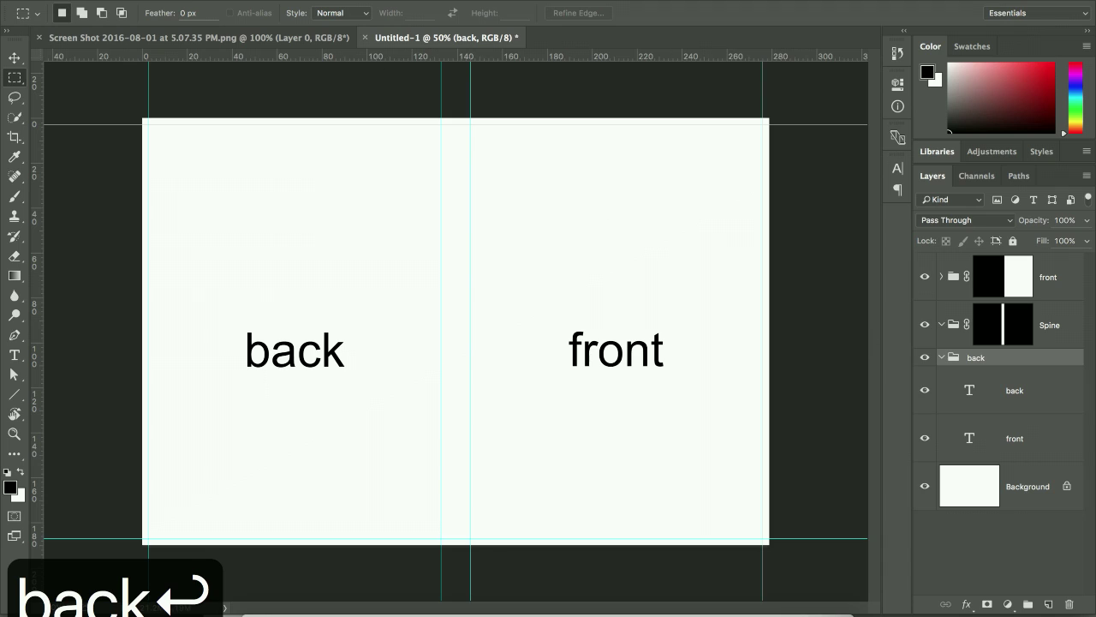
left_click_drag(142, 119, 448, 563)
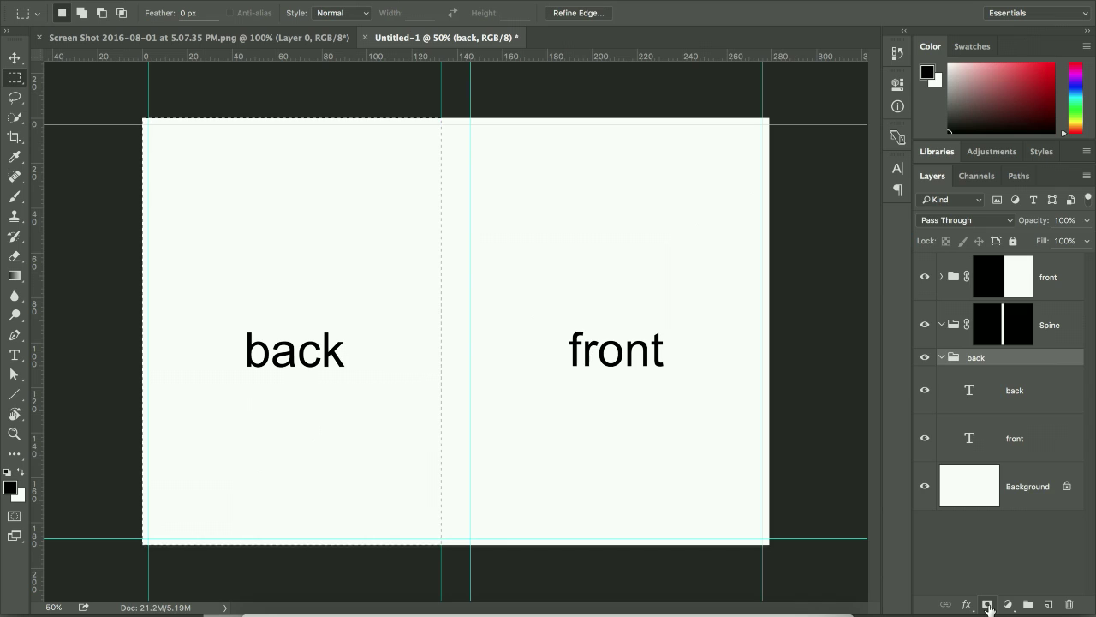
left_click(986, 605)
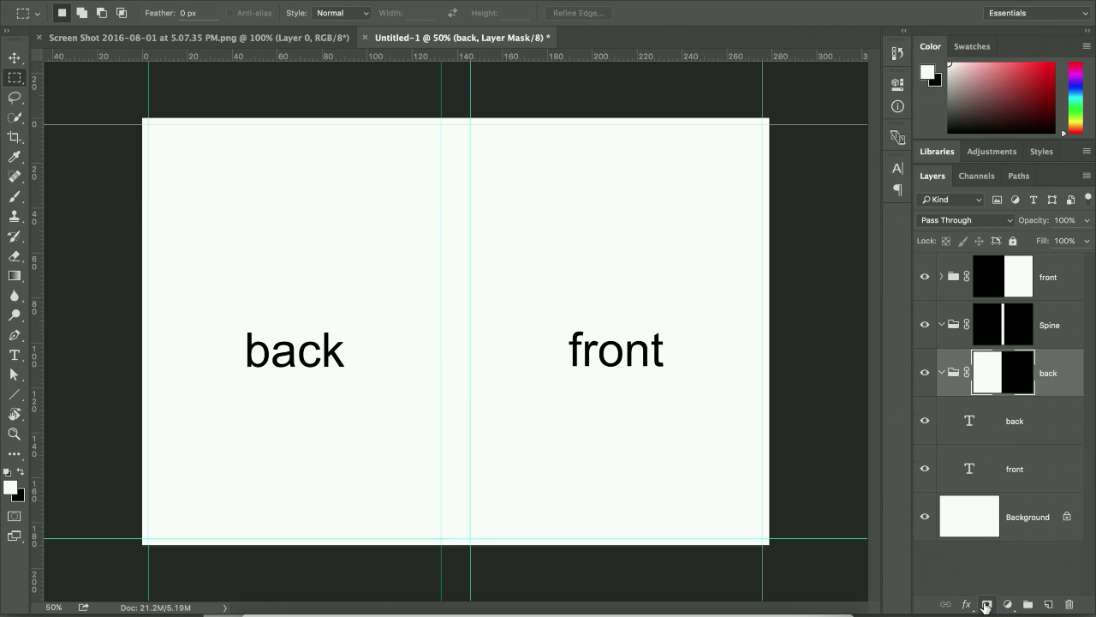
Delete the "back" and "front" text layers
key("v")
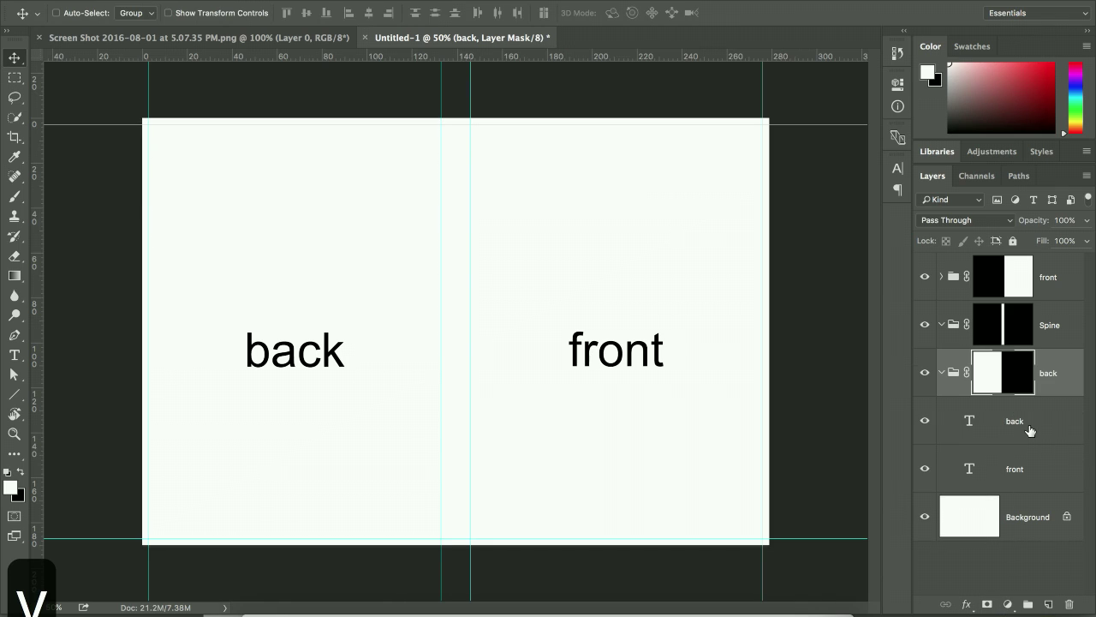
left_click(1029, 432)
left_click(1034, 473, "shift")
key("BackSpace")
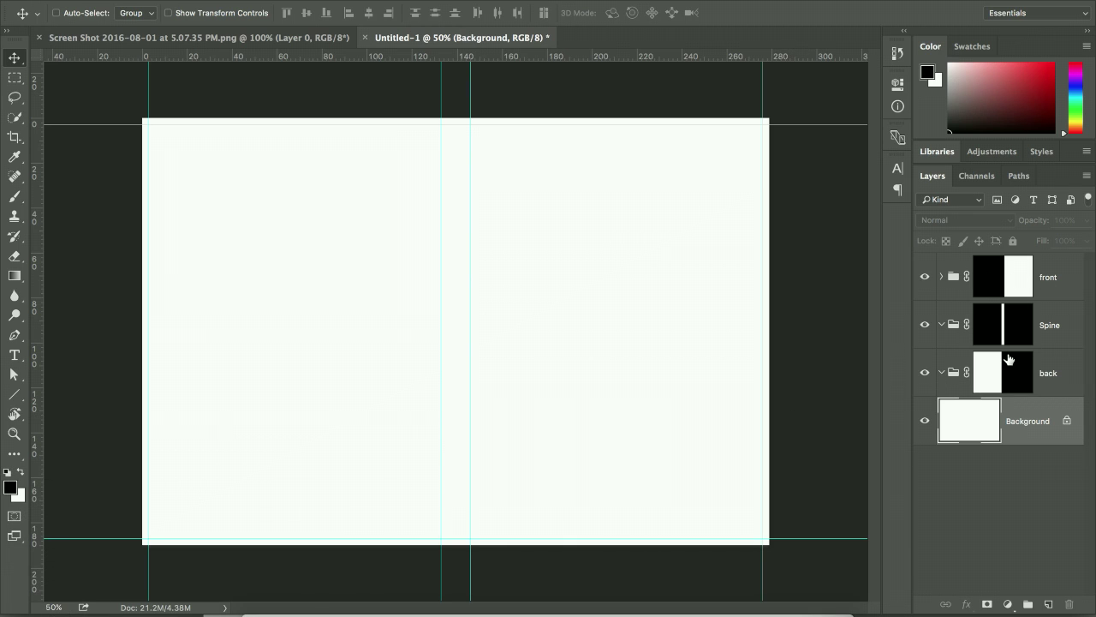
Add a new empty layer inside the "front" group
left_click(1046, 296)
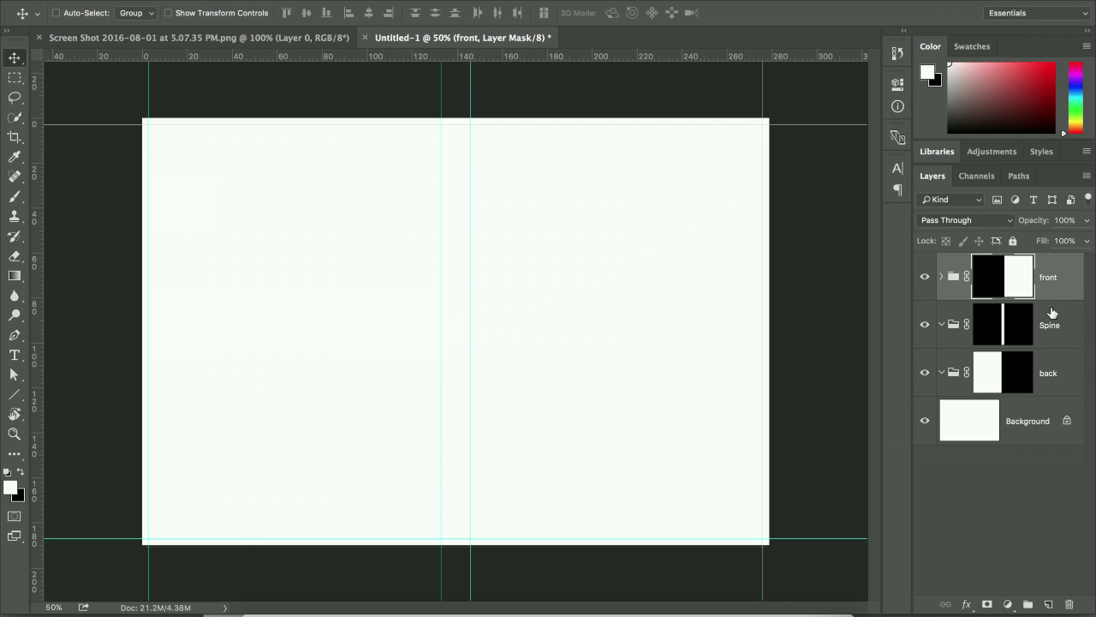
key("alt+shift+super+n")
left_click_drag(1063, 286, 1056, 327)
left_click(994, 321)
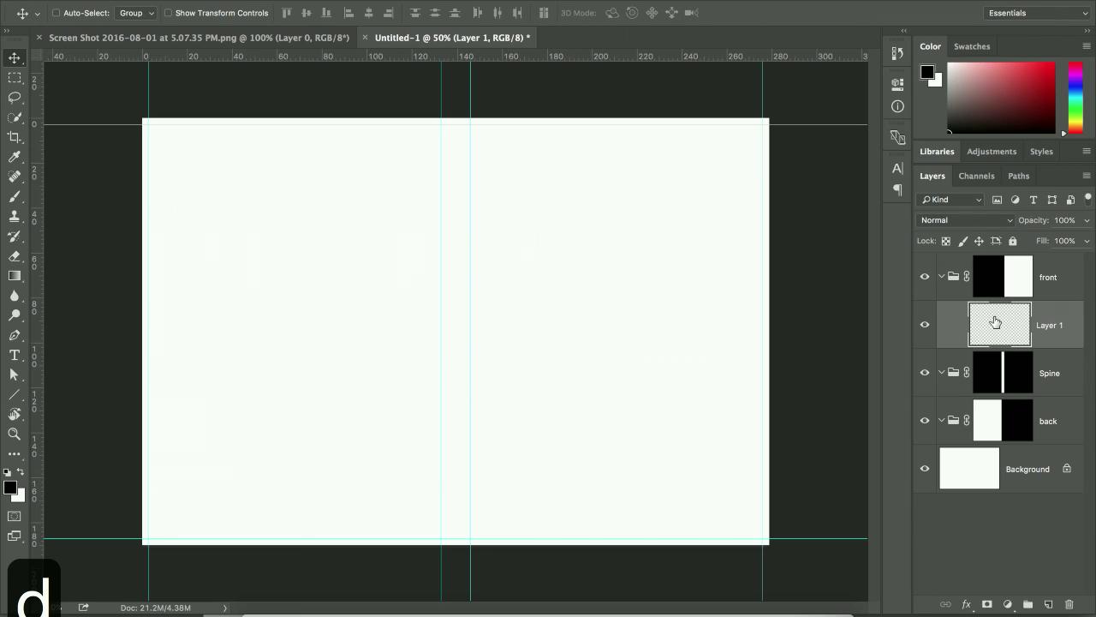
Choose a bright red foreground color and fill the new layer in the "front" group with it
left_click(11, 486)
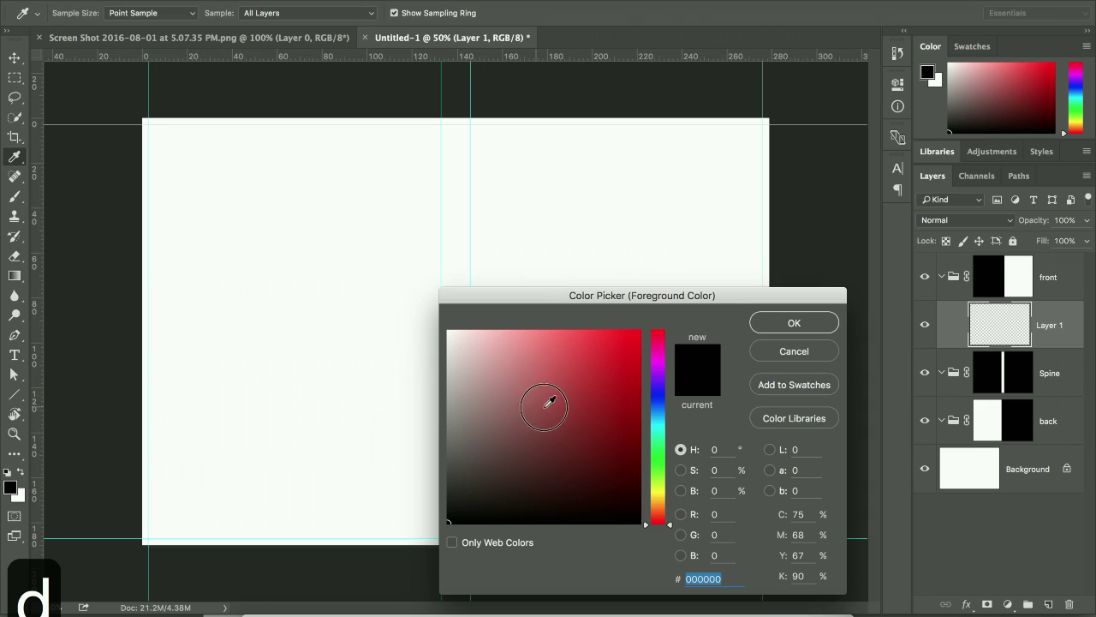
left_click_drag(550, 399, 719, 322)
left_click(781, 328)
key("v")
key("alt+BackSpace")
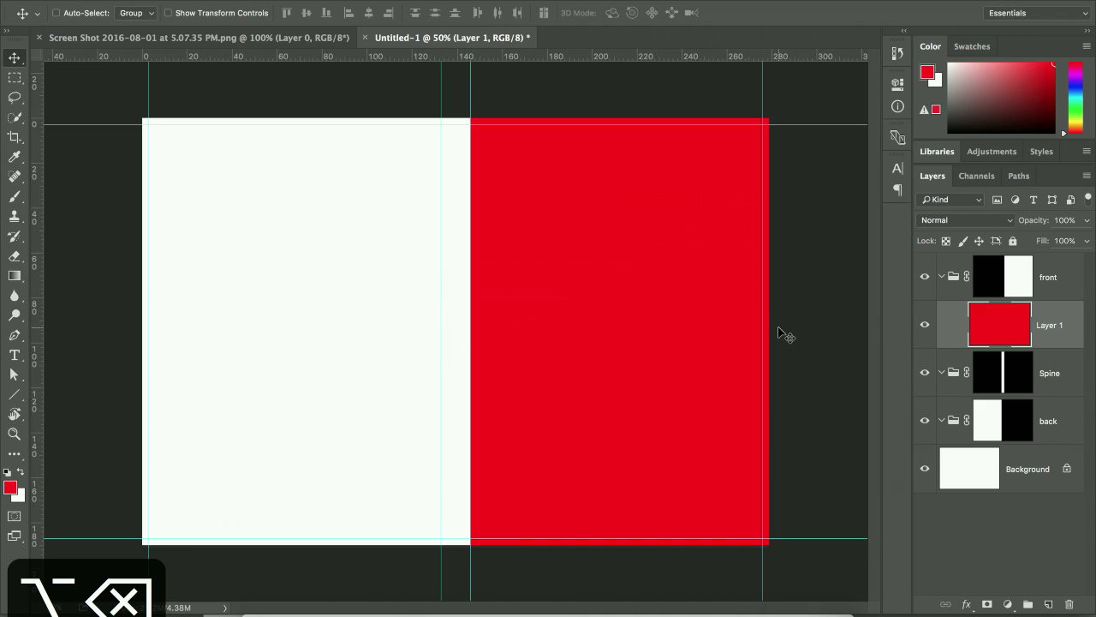
Add a new layer inside the "Spine" group and select a full-height strip extending well past both spine guides
left_click(1062, 383)
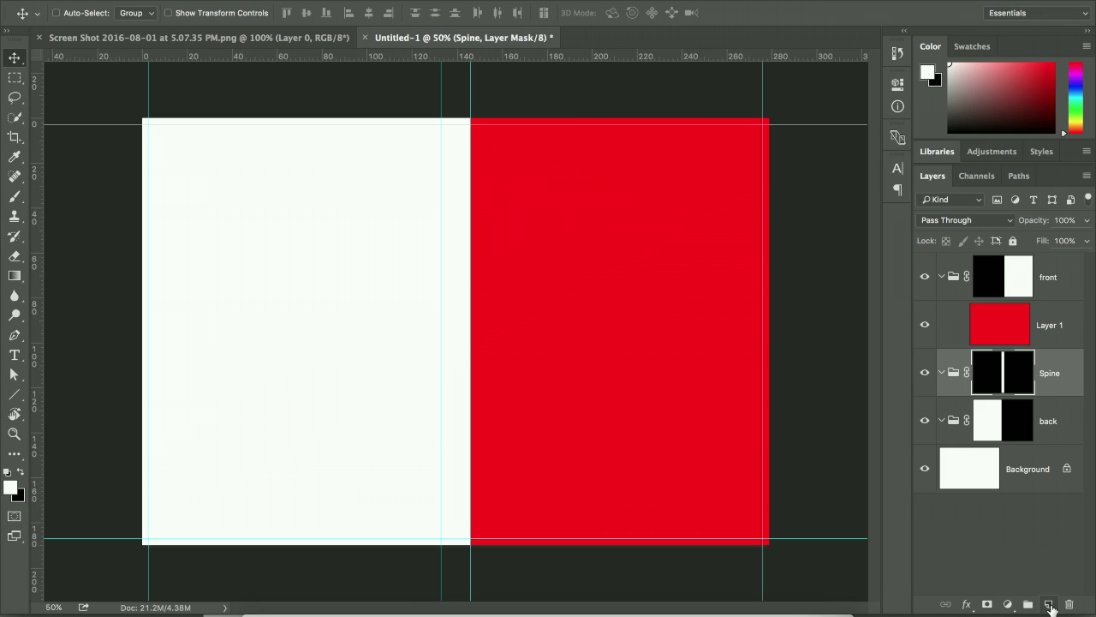
left_click(1049, 605)
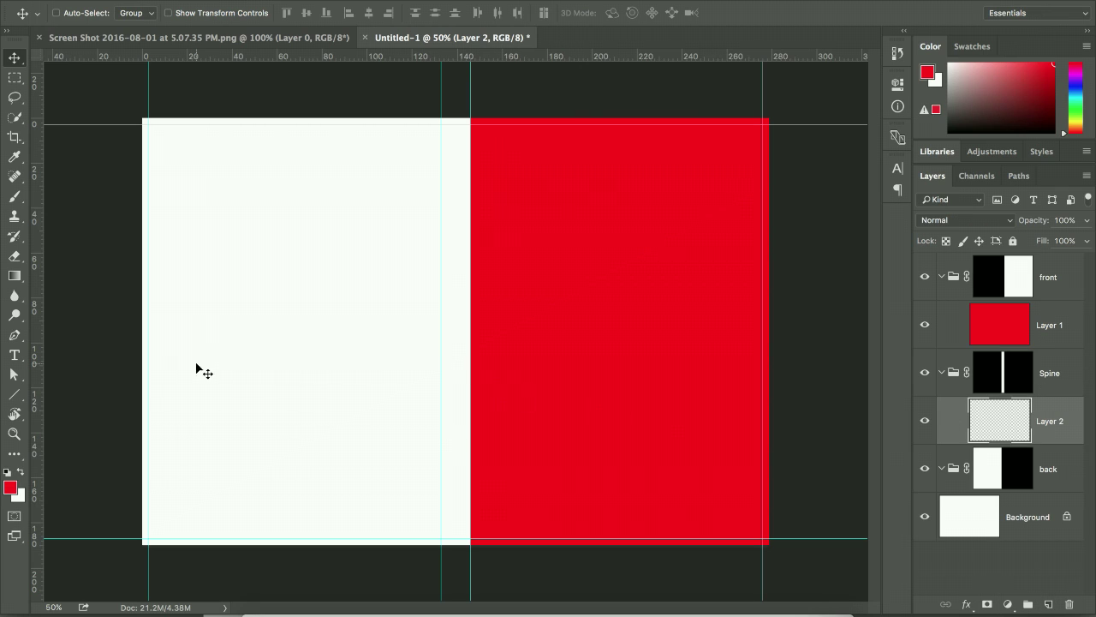
key("m")
left_click_drag(363, 118, 579, 579)
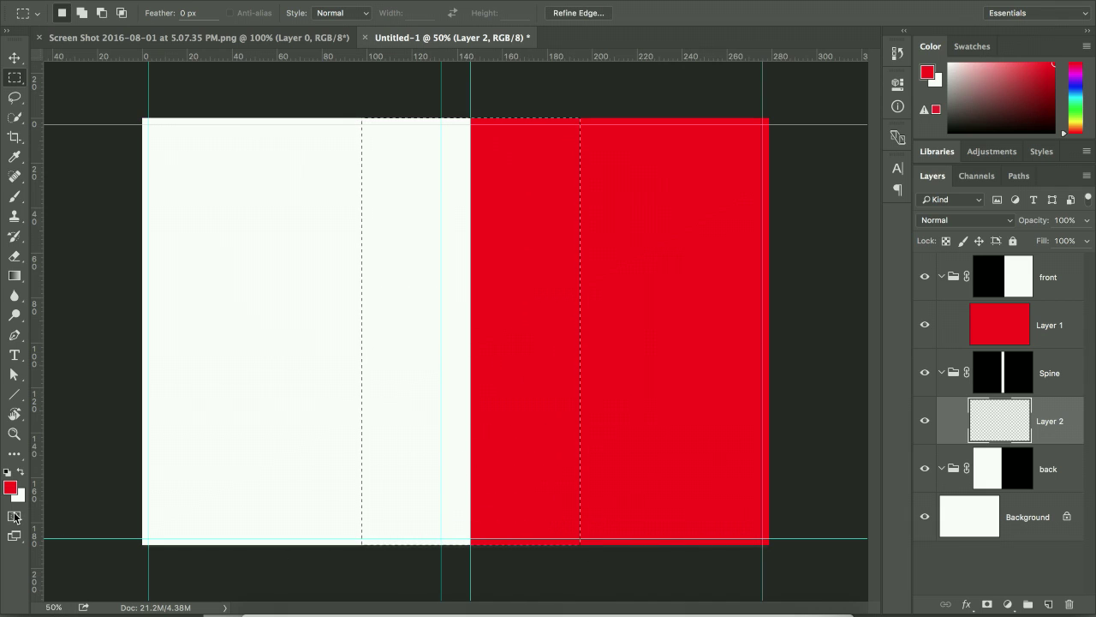
Choose a bright blue foreground color, fill the selected strip on the "Spine" group's layer, and clear the selection
left_click(10, 488)
left_click_drag(661, 403, 657, 396)
left_click(762, 329)
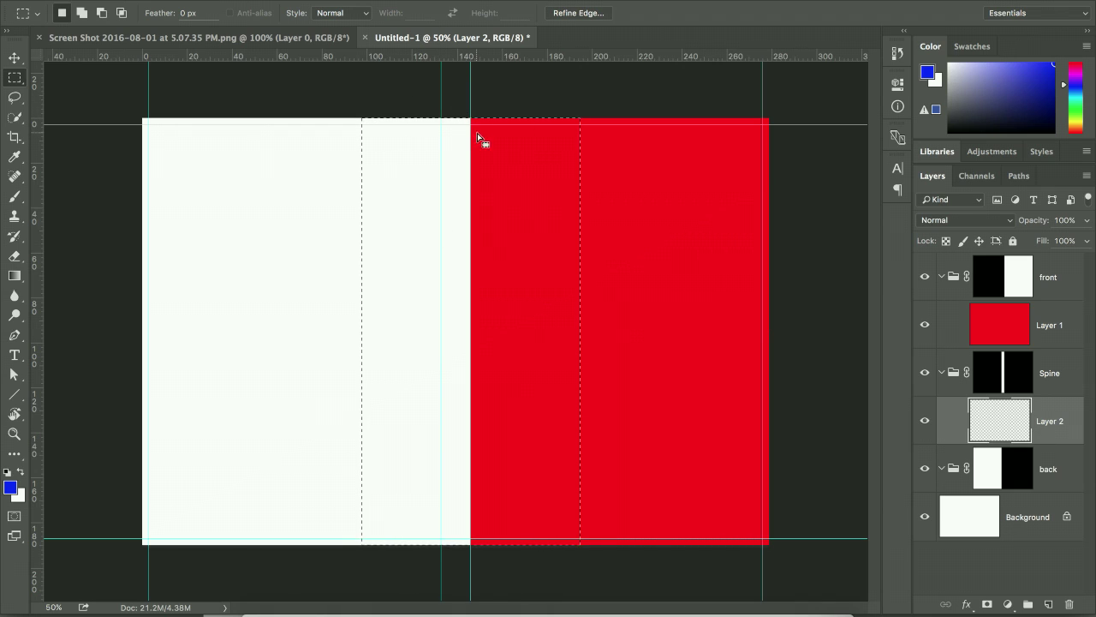
key("alt")
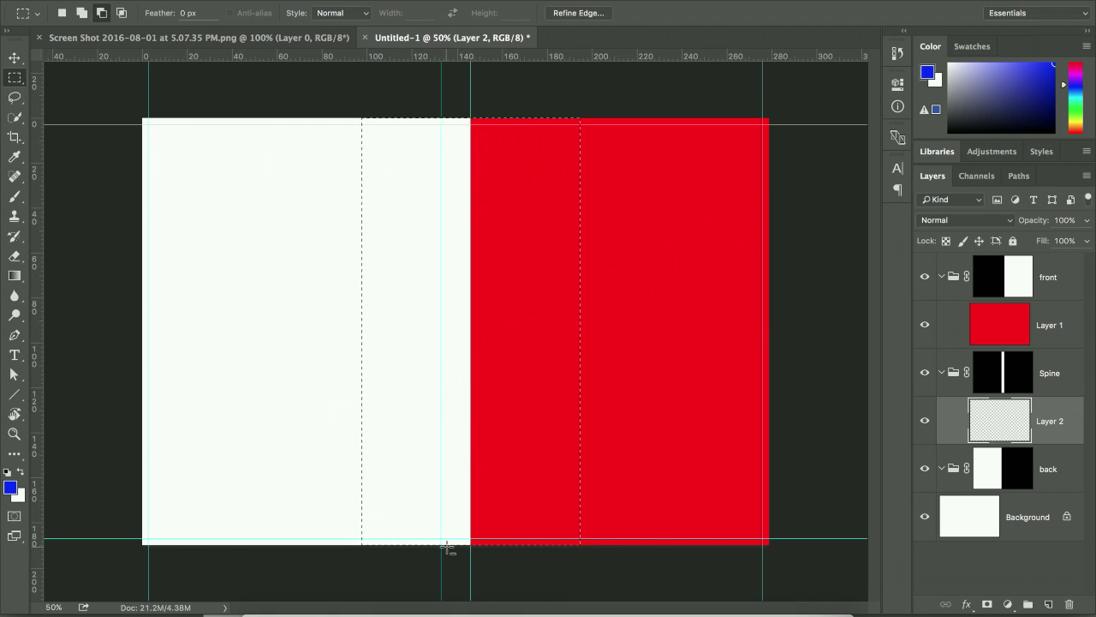
key("alt+BackSpace")
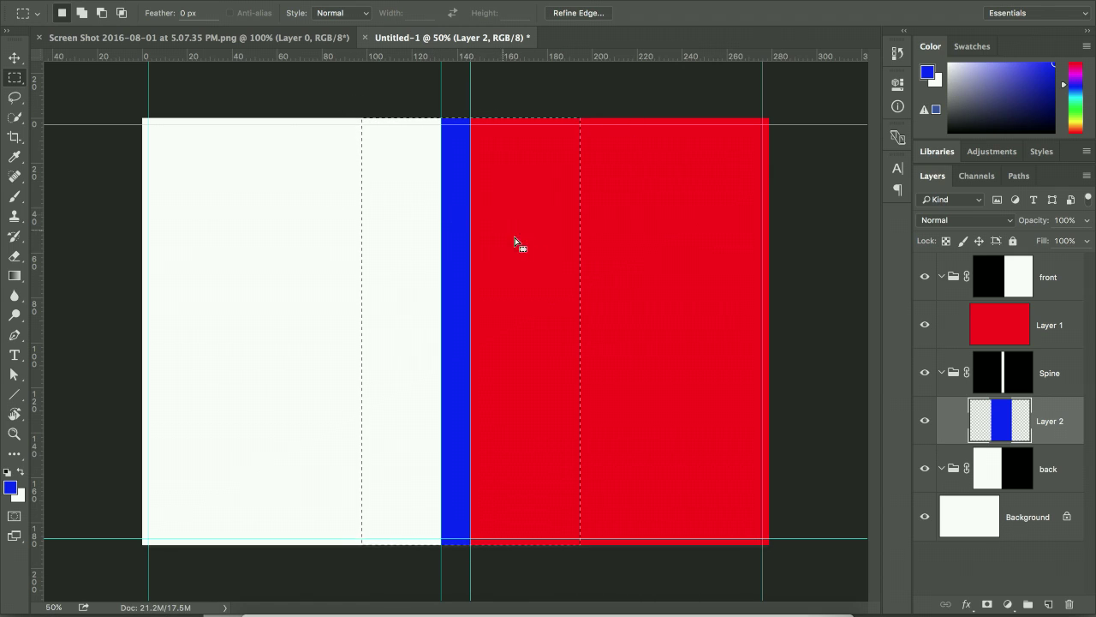
key("super+d")
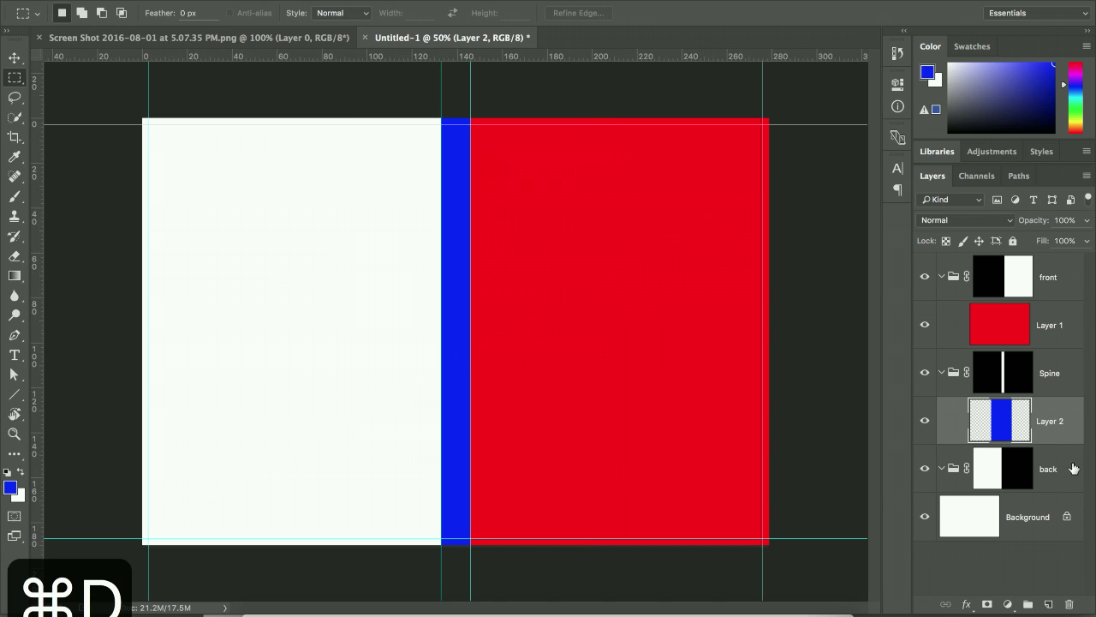
Add a new layer inside the "back" group and select the full canvas height from the back cover's outer edge to mid front cover
left_click(1069, 468)
left_click(1049, 605)
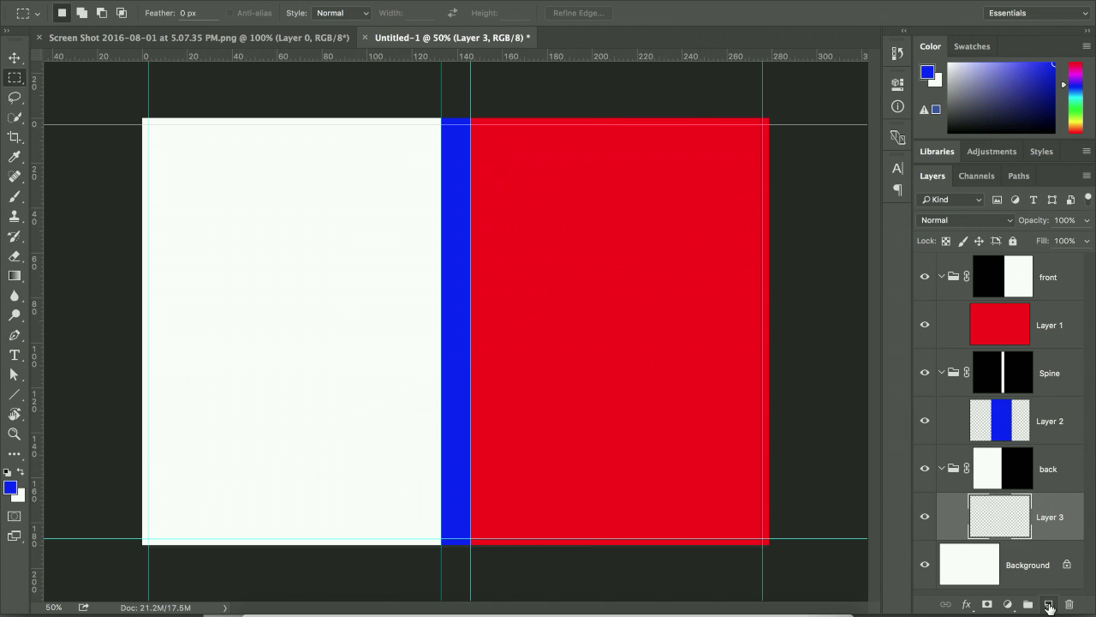
key("m")
left_click_drag(74, 93, 615, 591)
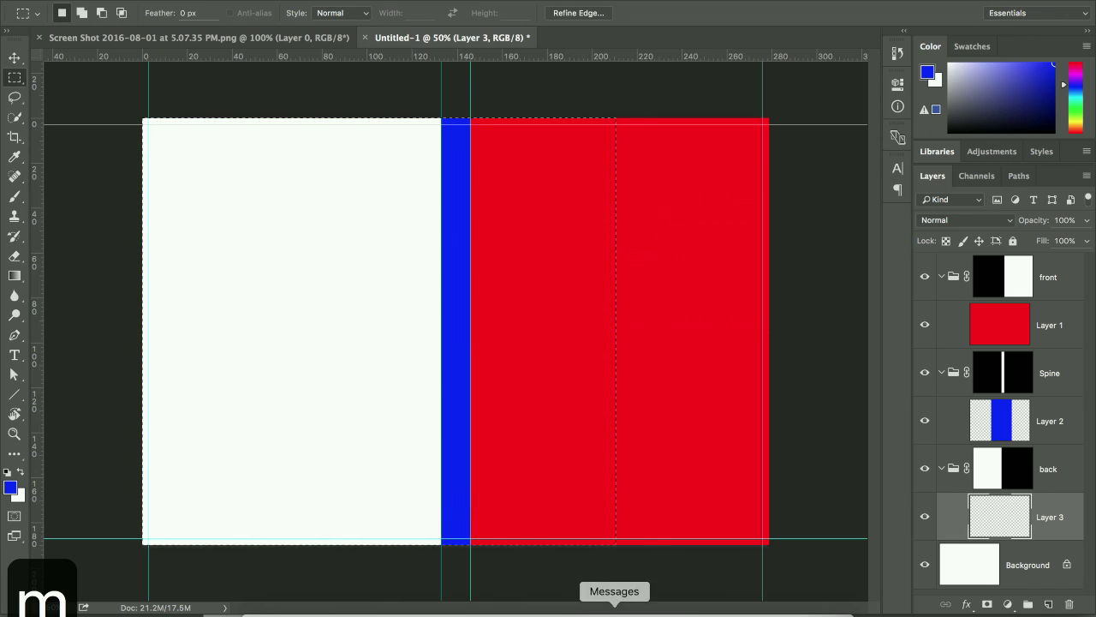
Choose a magenta foreground color, fill the selected area on the "back" group's layer, and clear the selection
left_click(10, 487)
left_click(668, 366)
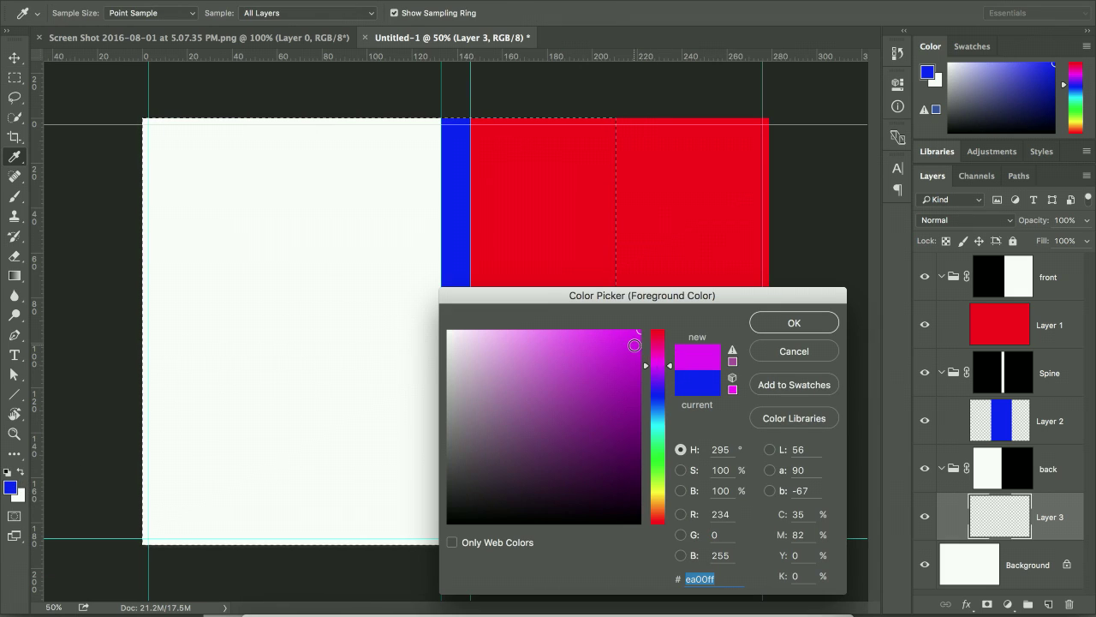
left_click(635, 340)
left_click(769, 329)
key("alt+BackSpace")
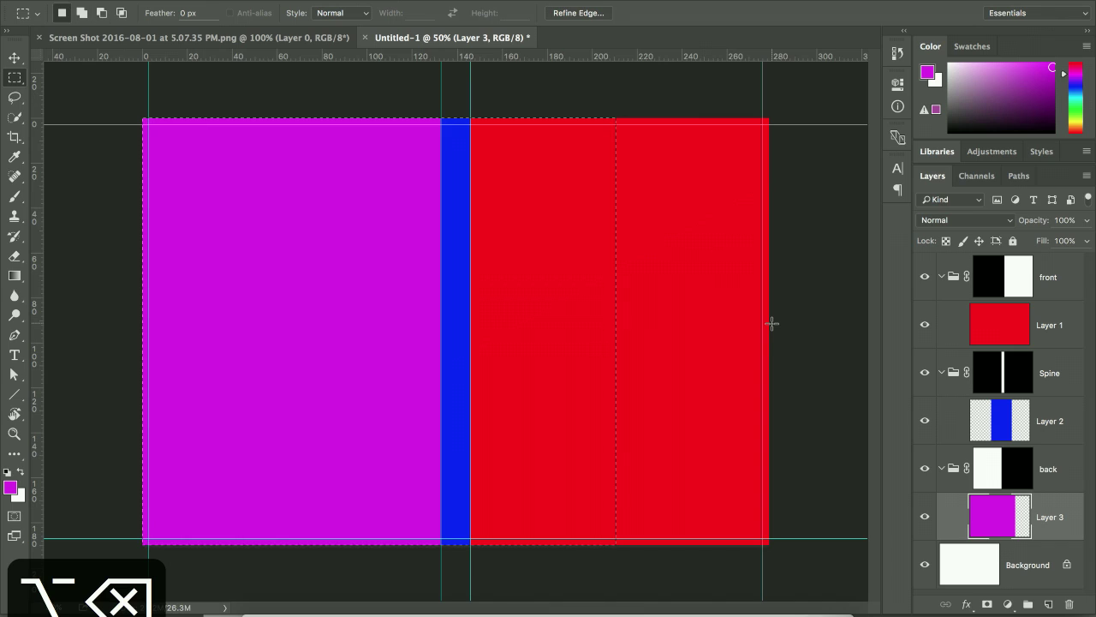
key("super+d")
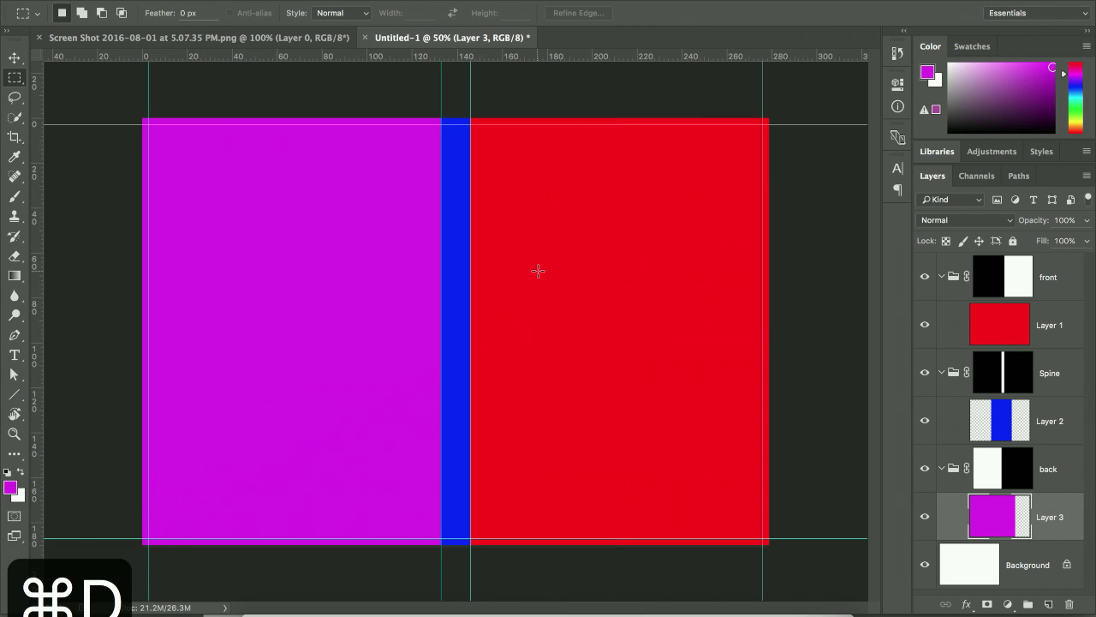
Collapse the "back", "Spine" and "front" groups and select the Background layer
key("v")
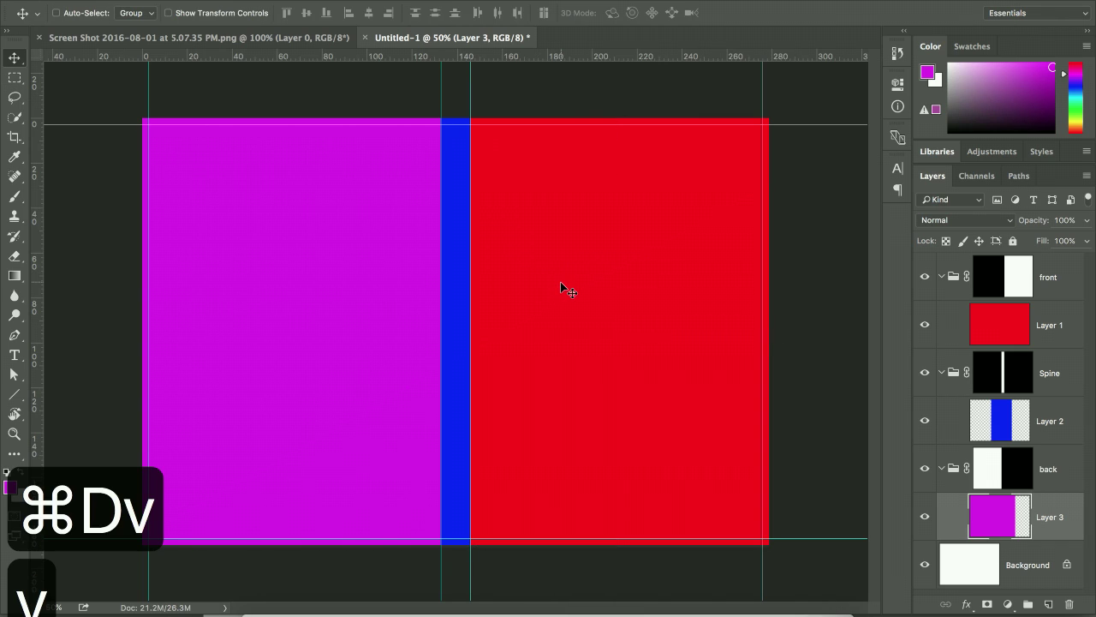
left_click(941, 468)
left_click(941, 372)
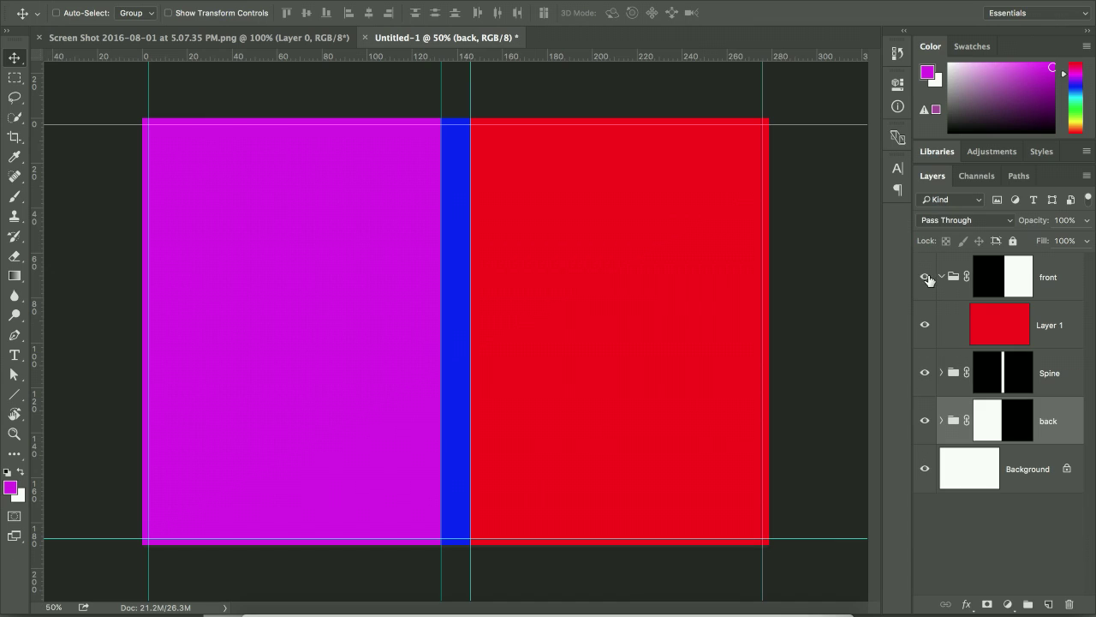
left_click(941, 277)
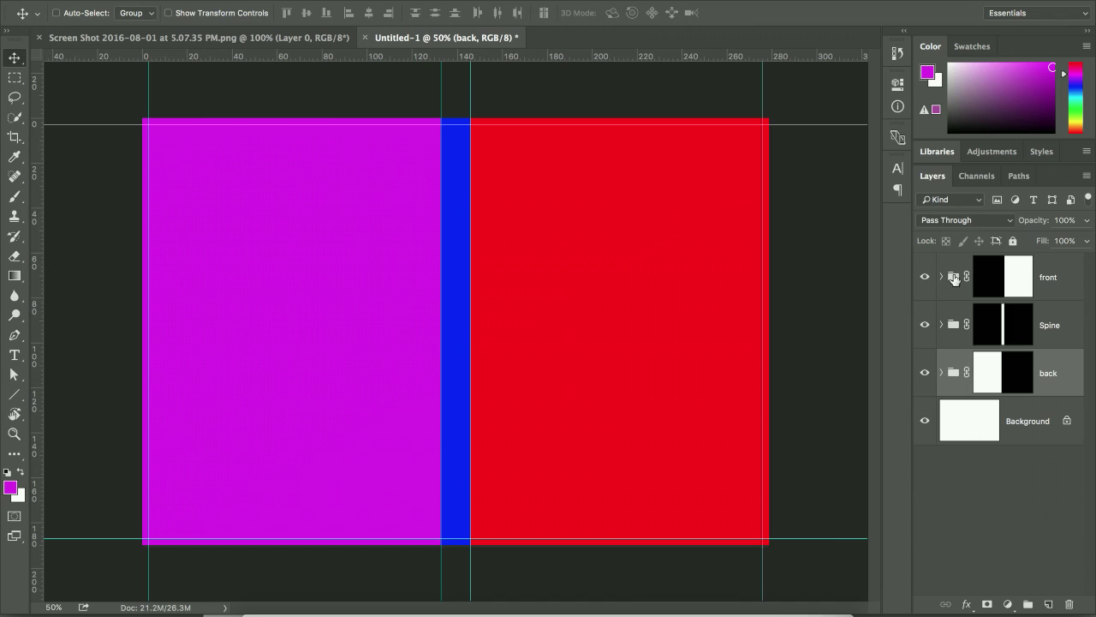
left_click(1034, 440)
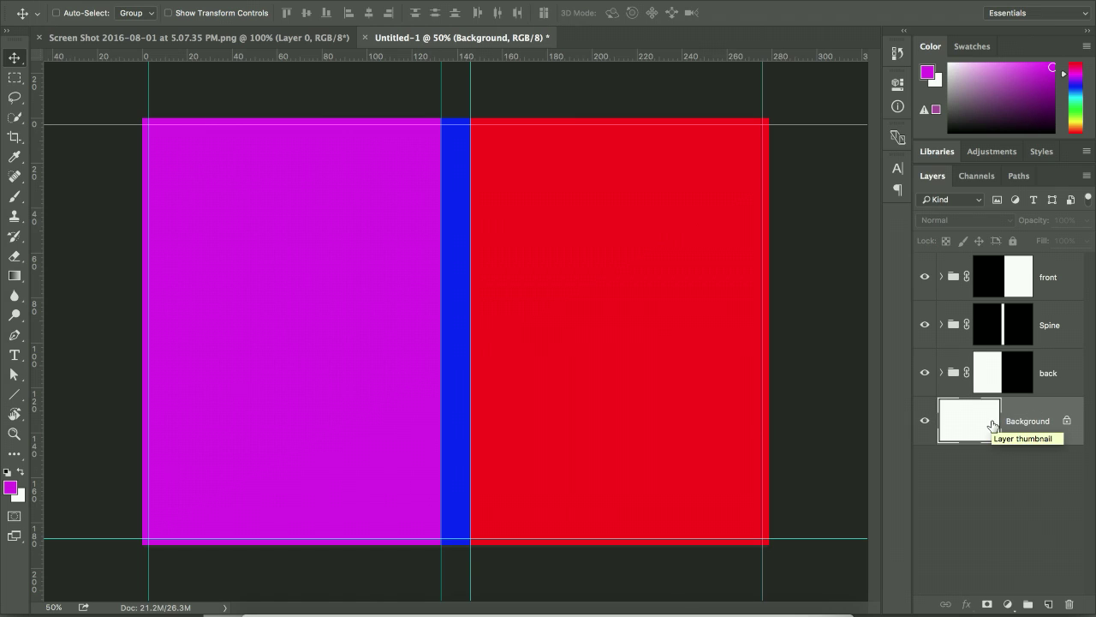
Save the document as "Working File.psd" in Photoshop format in the ASGM2 DVD Cover folder, with Maximize Compatibility on
key("shift+super+s")
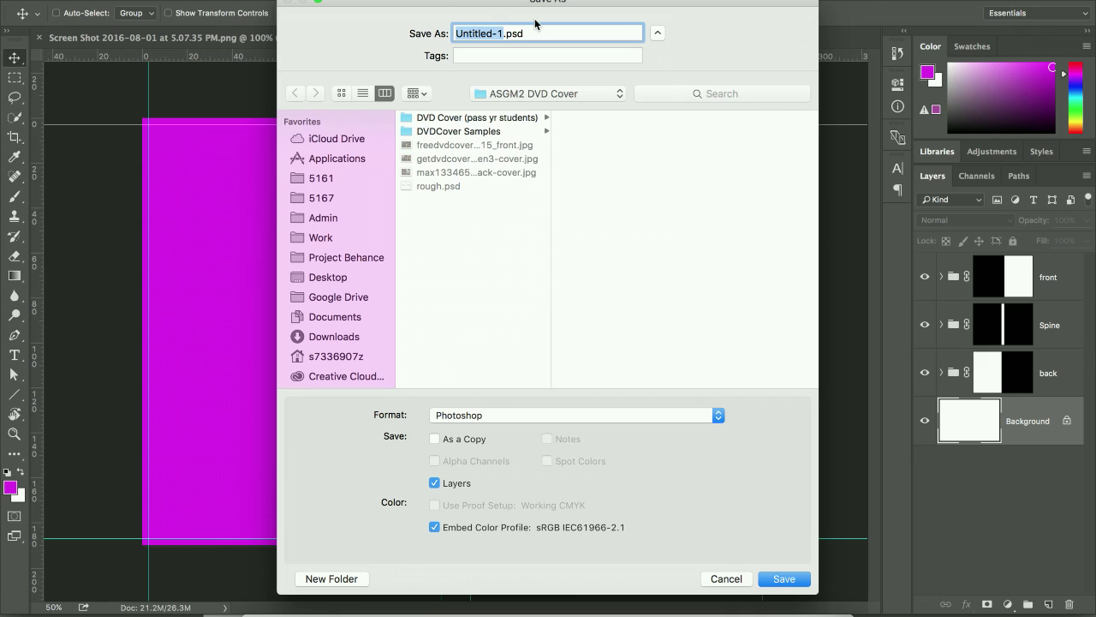
type("PH")
key("BackSpace")
key("BackSpace")
type("Wor")
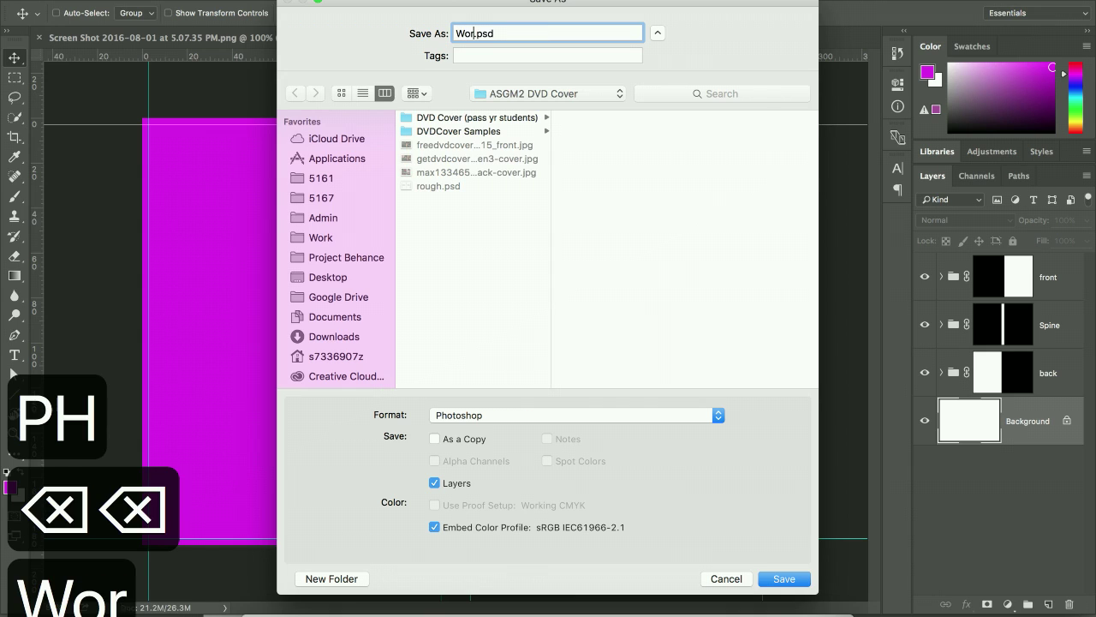
type("king Files")
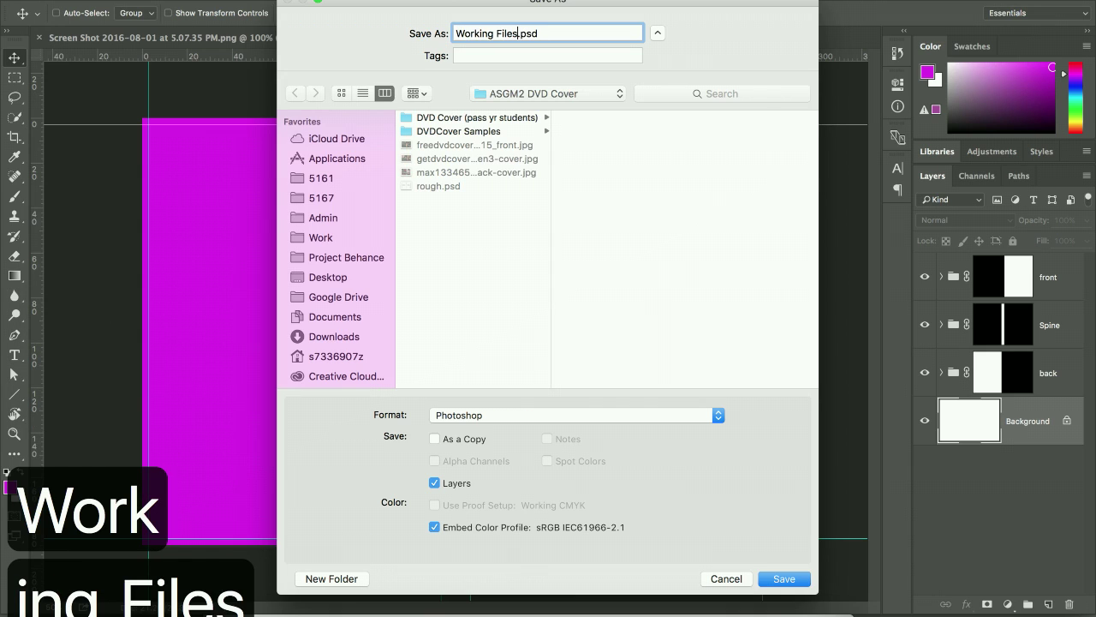
key("BackSpace")
key("BackSpace")
key("BackSpace")
key("BackSpace")
key("BackSpace")
type("File")
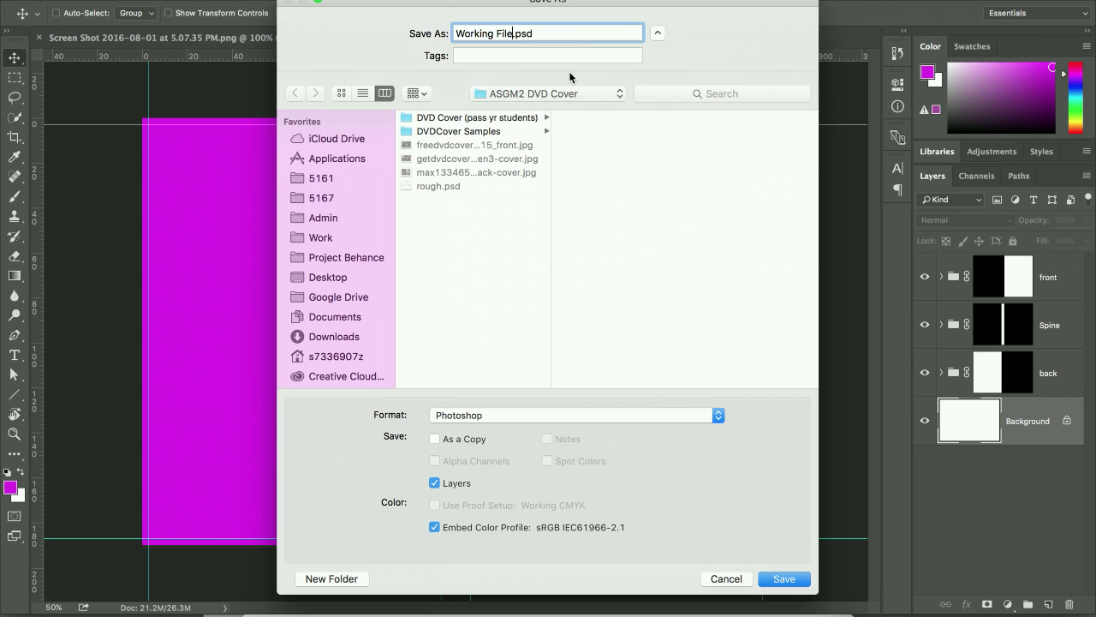
left_click(781, 580)
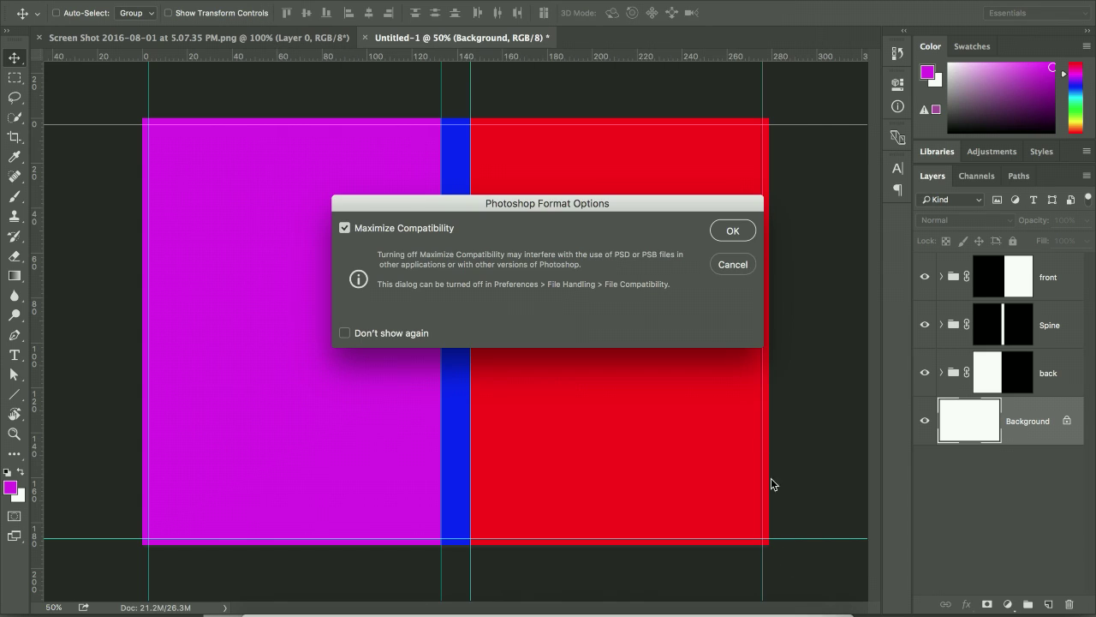
left_click(732, 232)
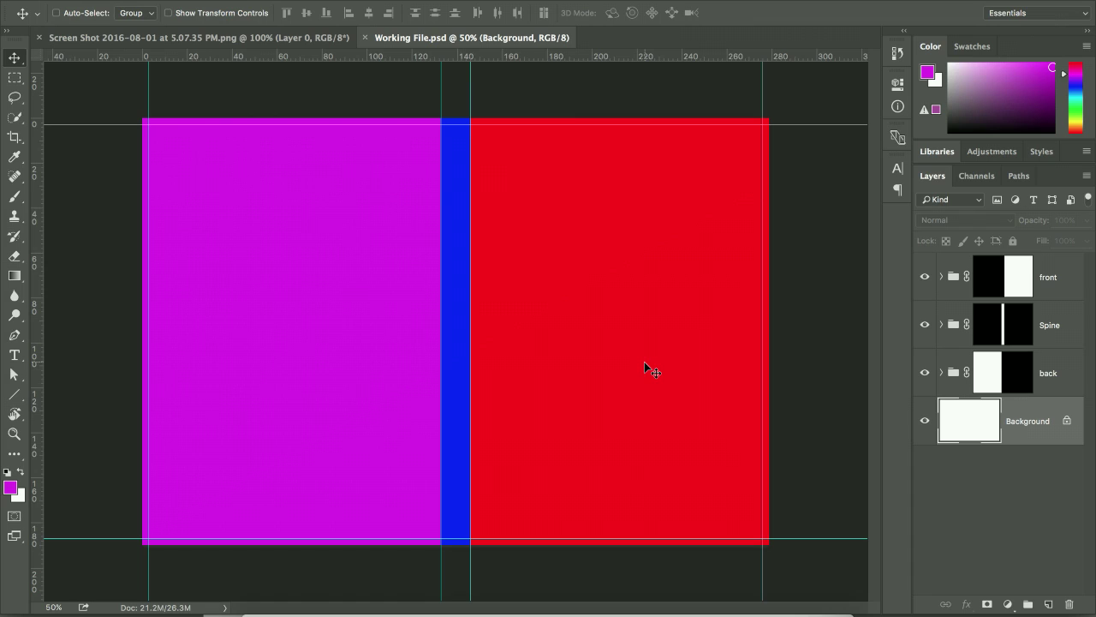
Add a new empty layer above the collapsed "front" group
left_click(1074, 270)
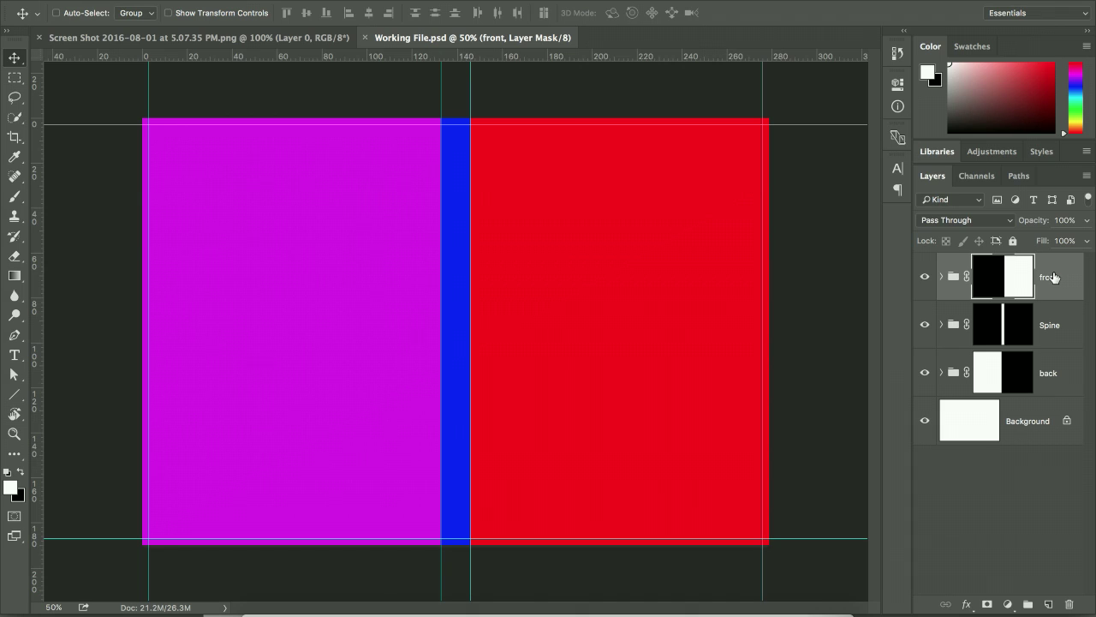
left_click(1047, 604)
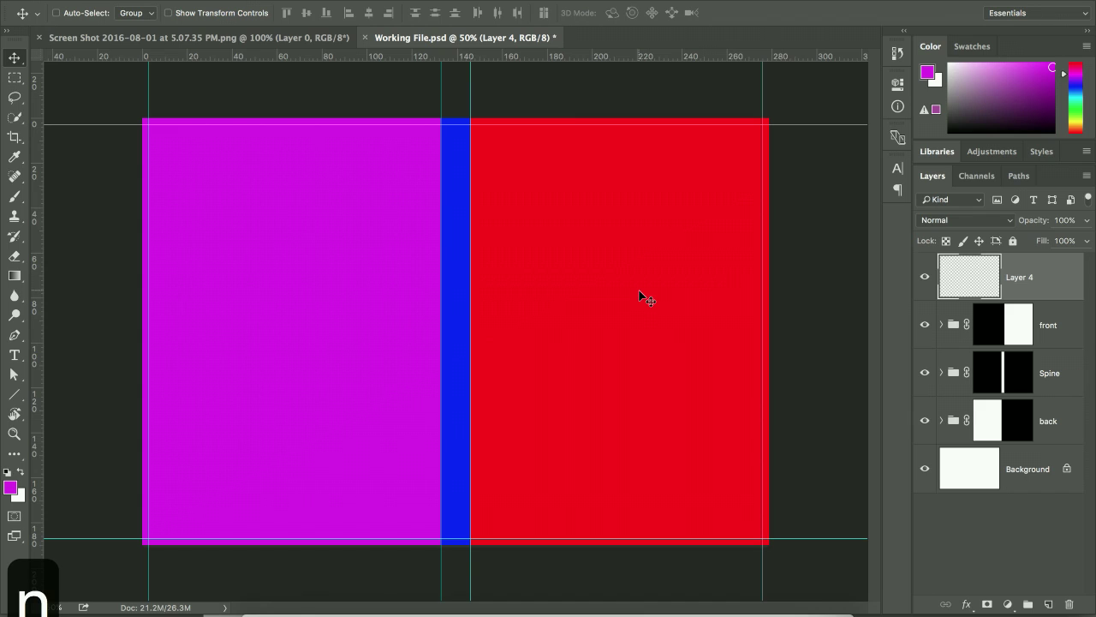
Select the rectangle enclosed by the outer guides and invert the selection to the bleed margin
left_click(13, 77)
left_click_drag(149, 124, 762, 538)
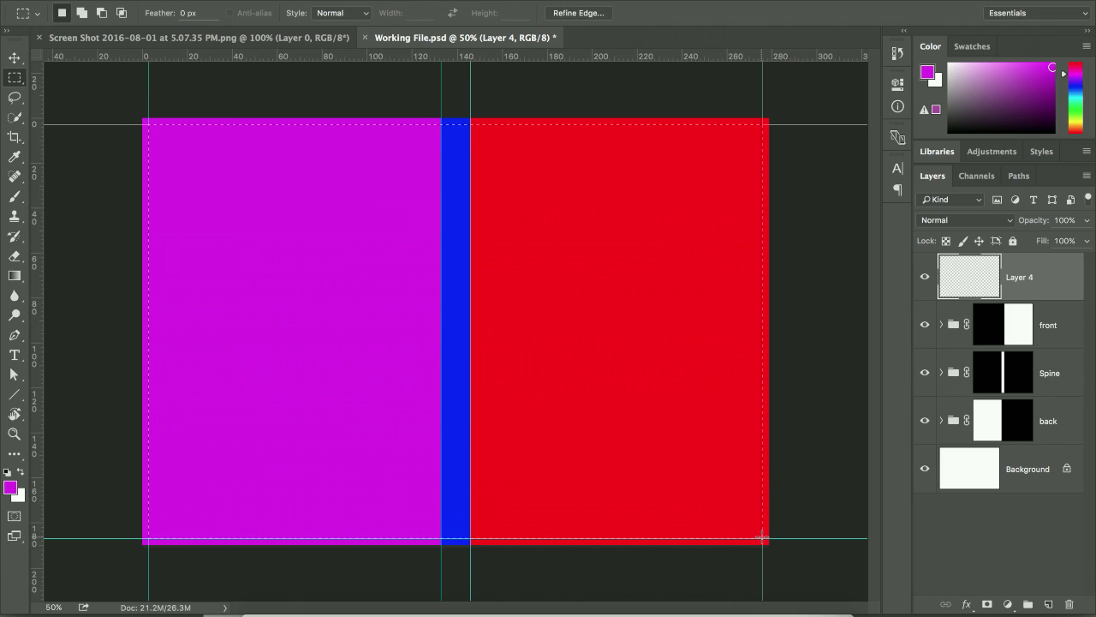
left_click(342, 1)
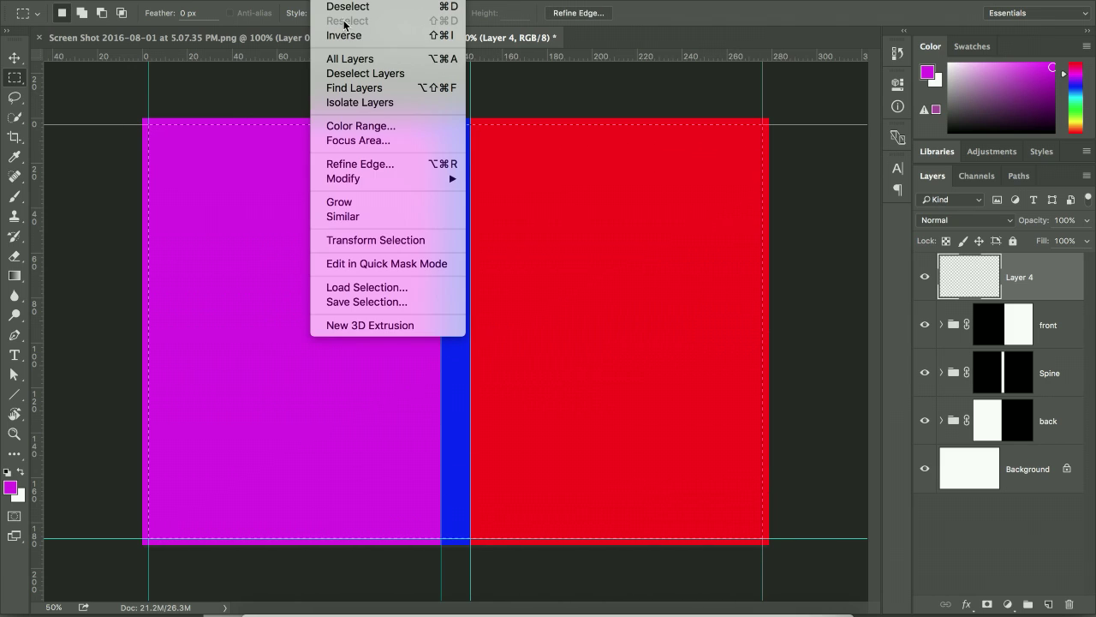
left_click(343, 34)
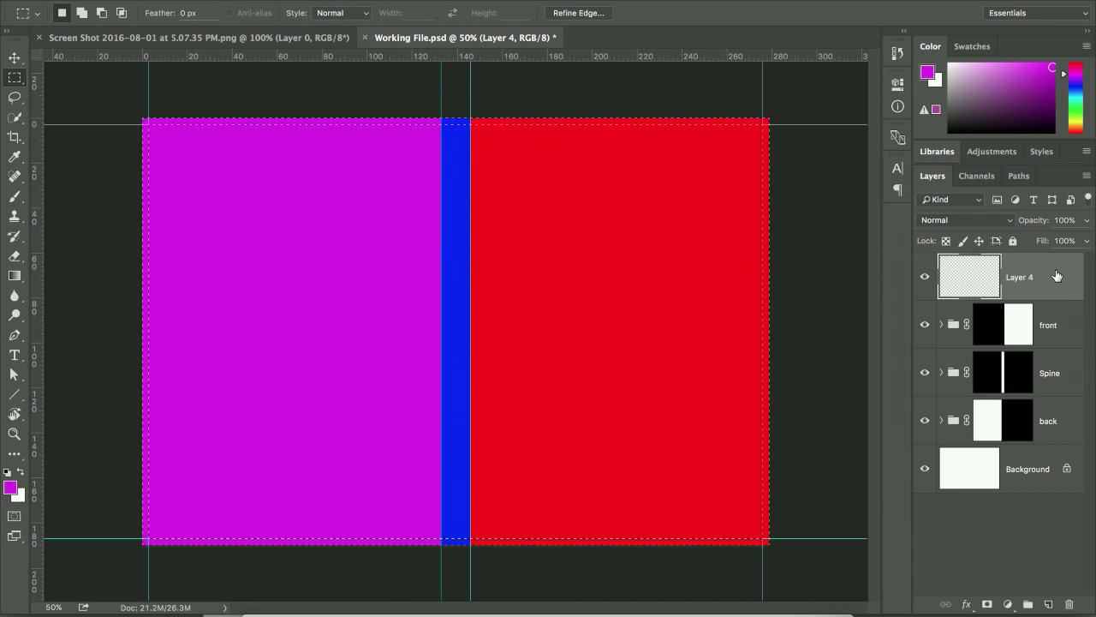
Fill the selected bleed margin on the new top layer with black, clearing the selection and hiding the guides
key("d")
left_click(11, 486)
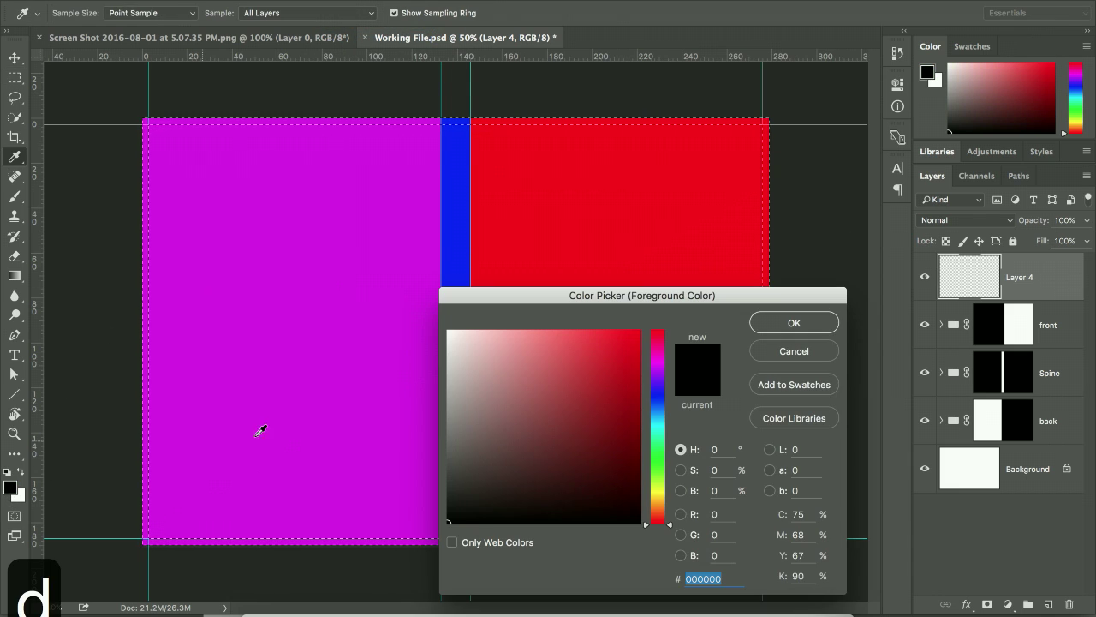
left_click(793, 322)
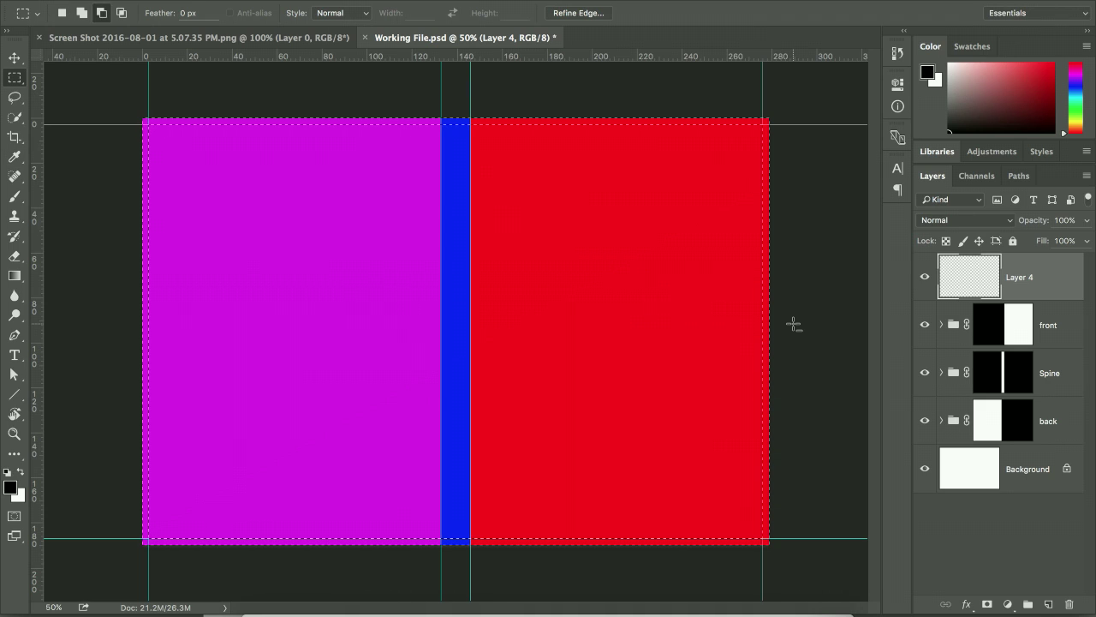
key("alt+BackSpace")
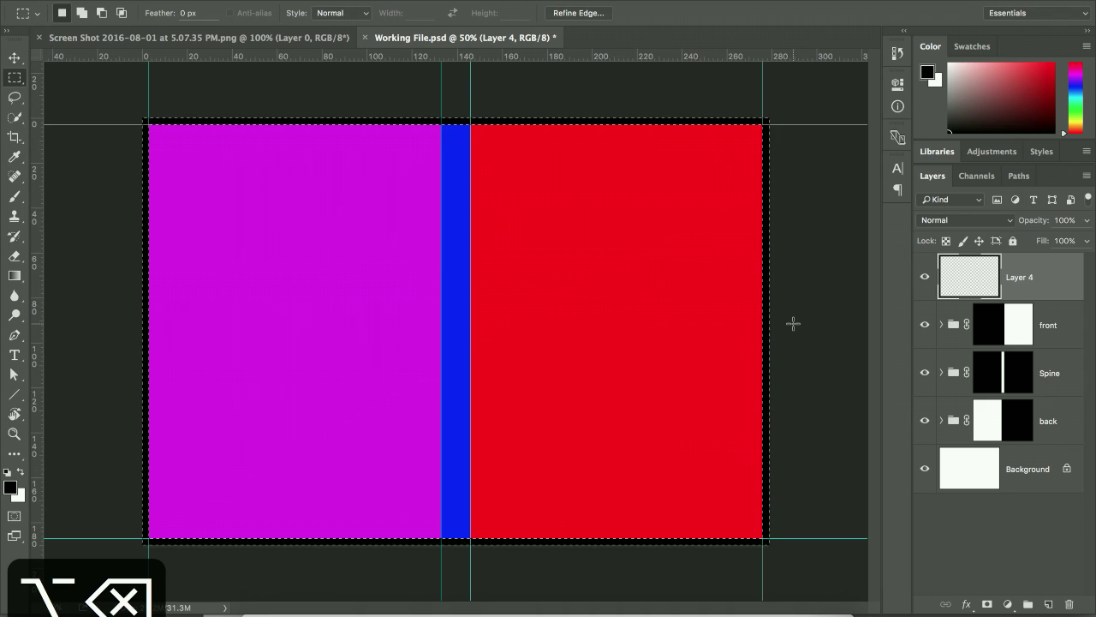
key("super+d")
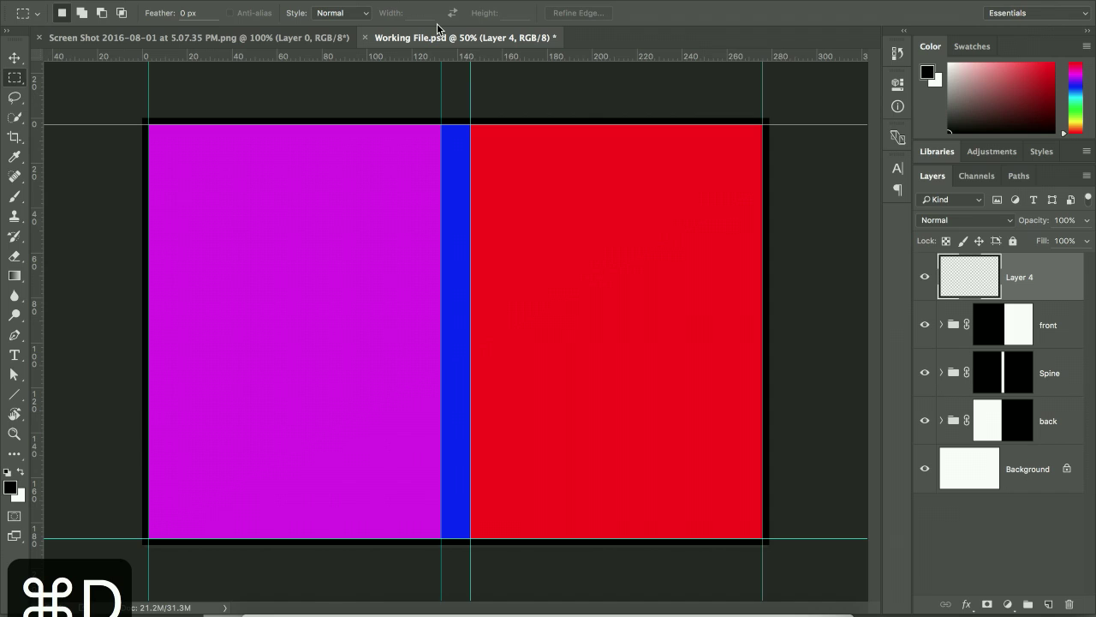
key("super+semicolon")
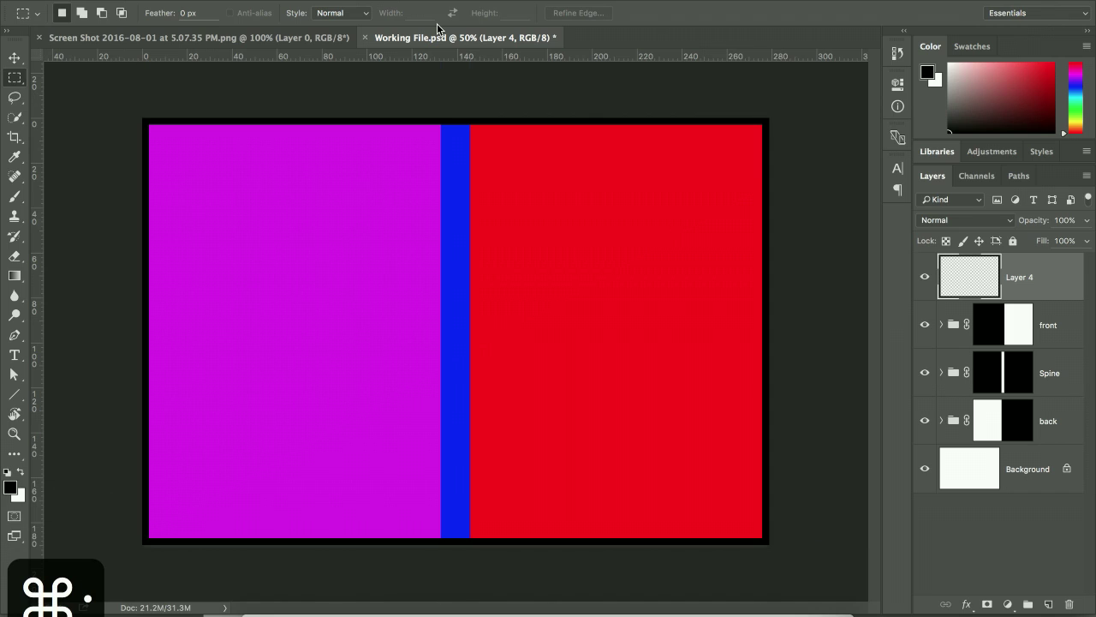
key("v")
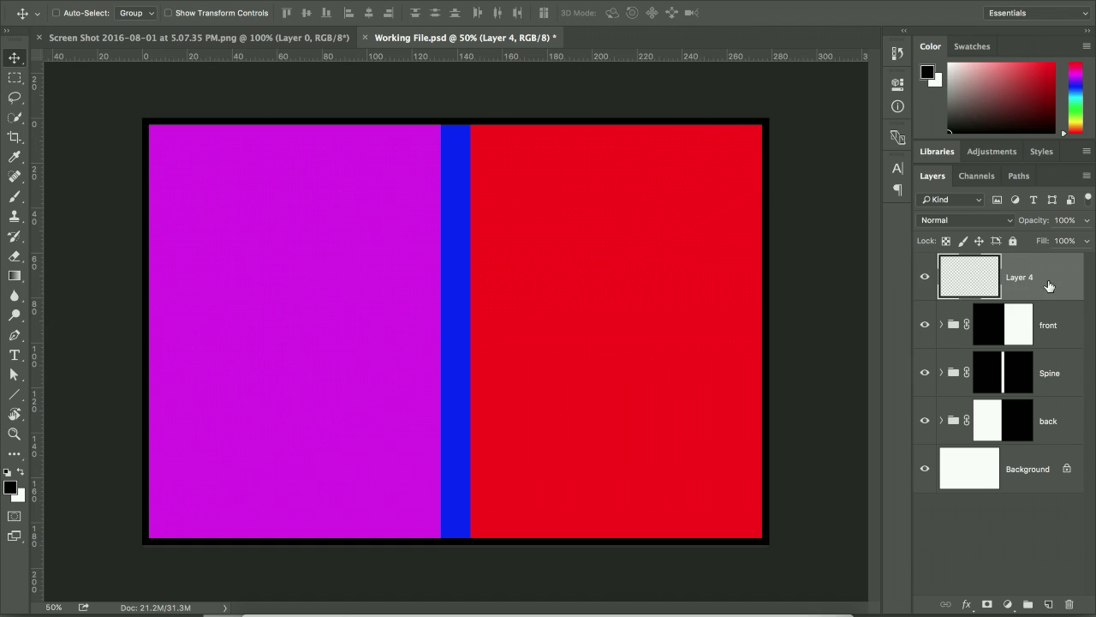
Rename the black frame layer as "border"
double_click(1014, 278)
type("border")
key("Return")
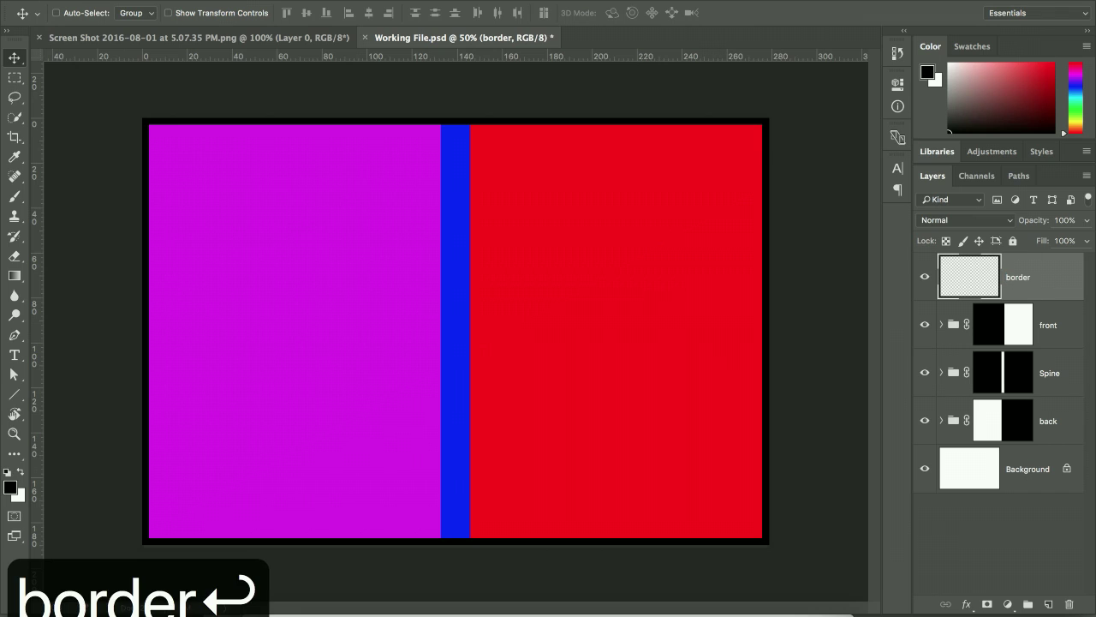
Hide the "border" layer and save the document
left_click(925, 277)
left_click(925, 276)
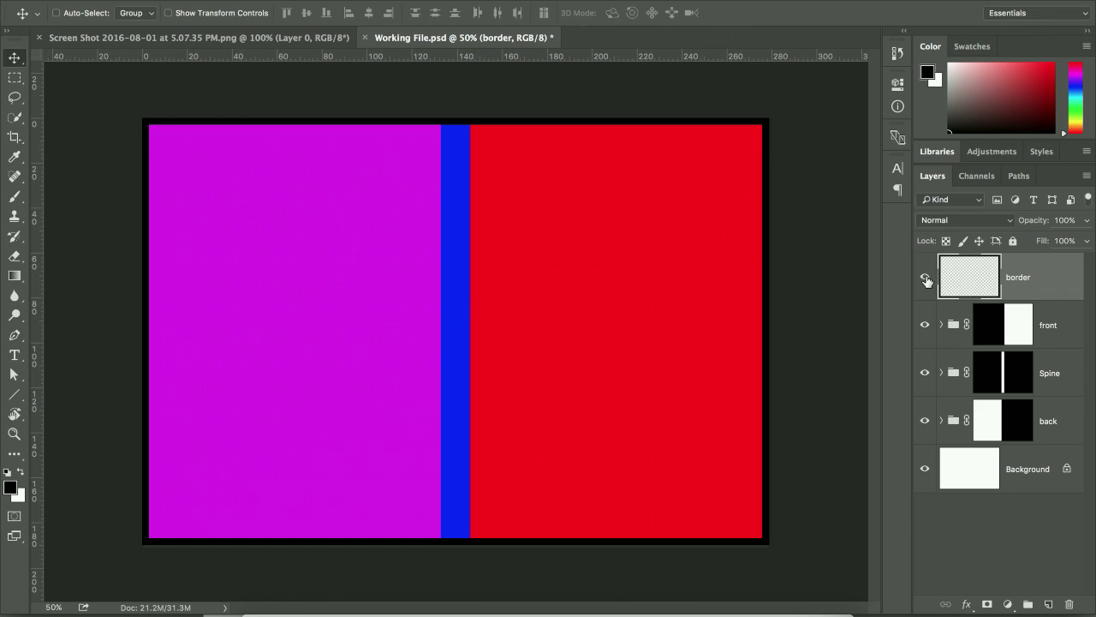
left_click(925, 278)
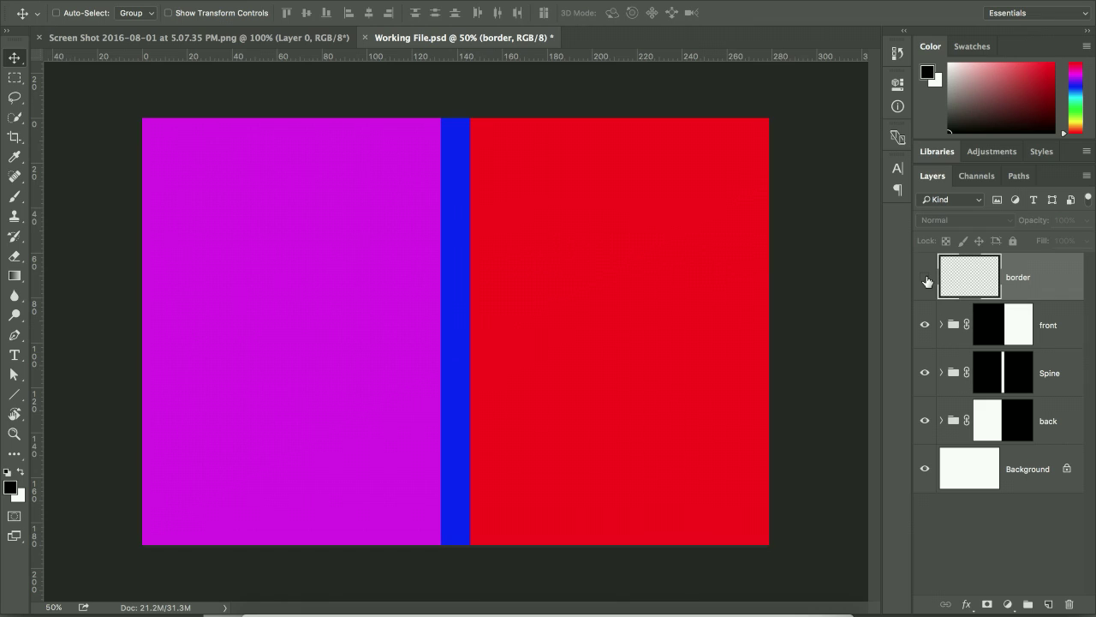
key("super+s")
left_click(927, 282)
Convert the document to CMYK Color without flattening the layers, accepting the U.S. Web Coated (SWOP) v2 profile
left_click(210, 0)
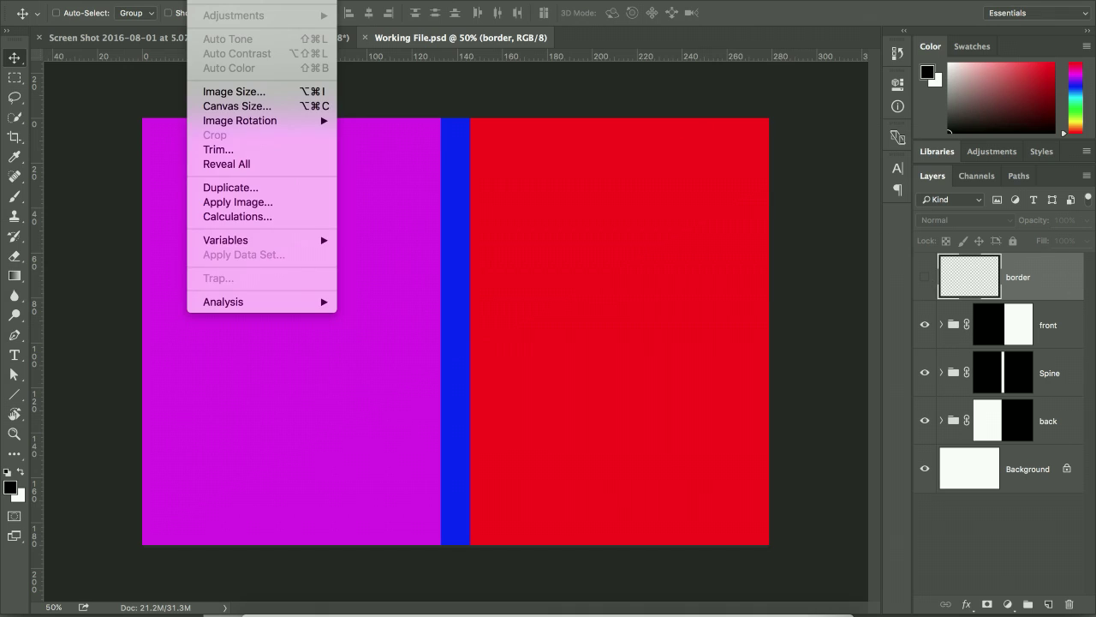
mouse_move(231, 0)
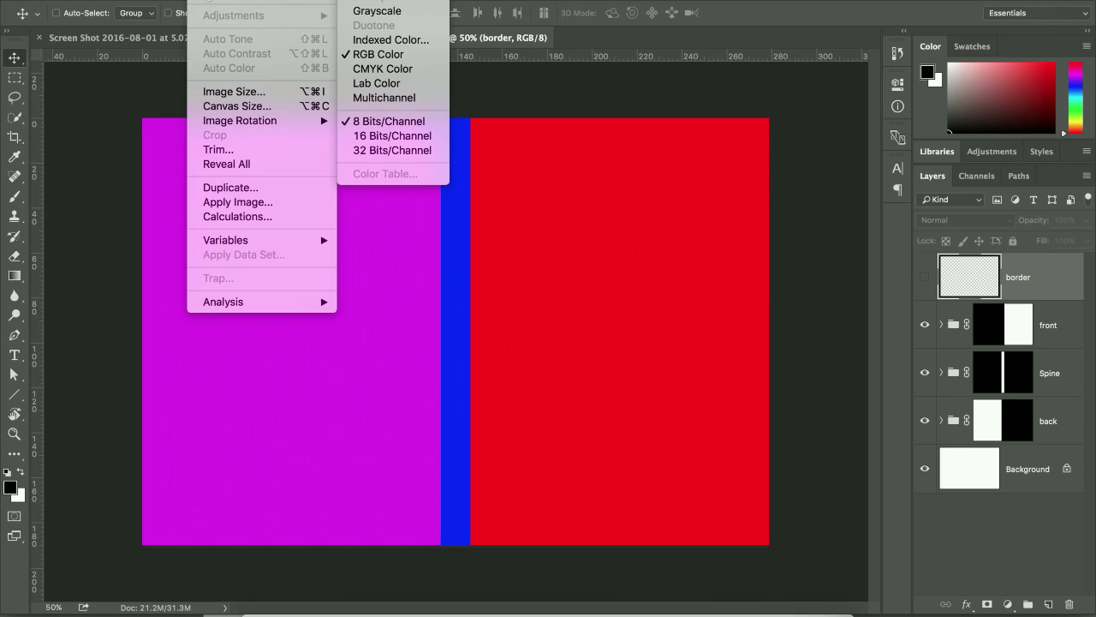
left_click(382, 68)
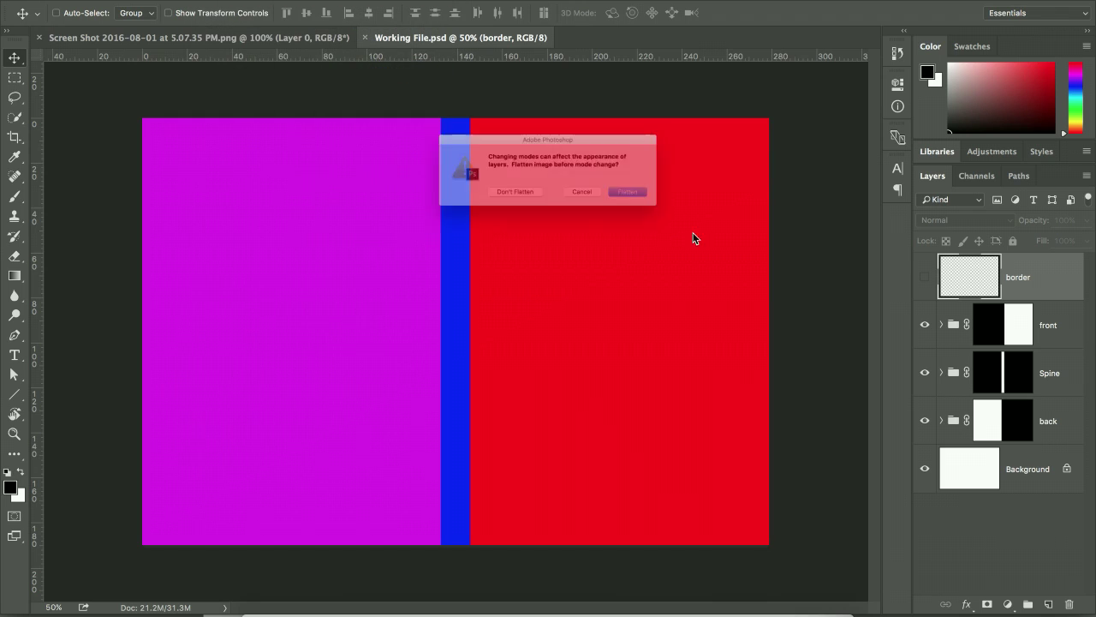
left_click(492, 205)
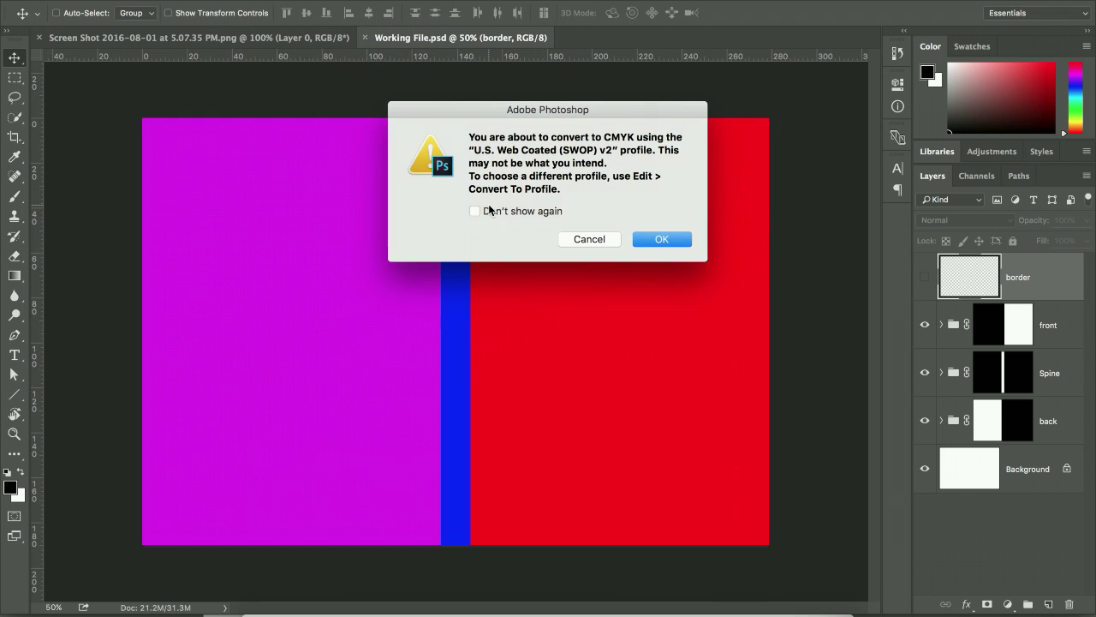
left_click(673, 241)
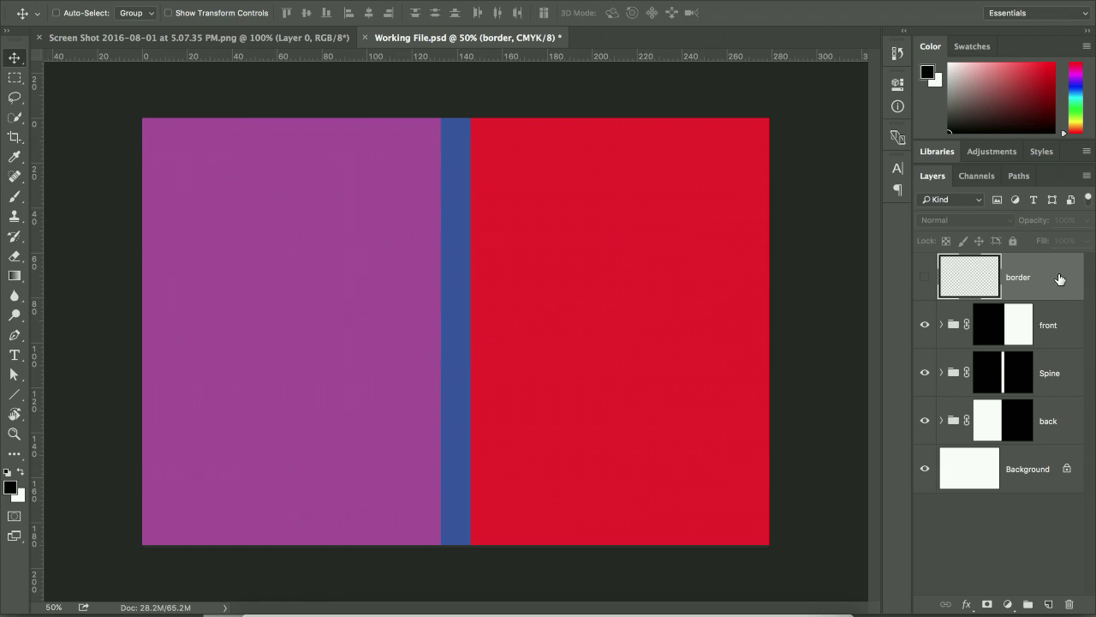
Show the guides and set the canvas size to 297 x 210 mm, non-relative with a centered anchor
key("super+semicolon")
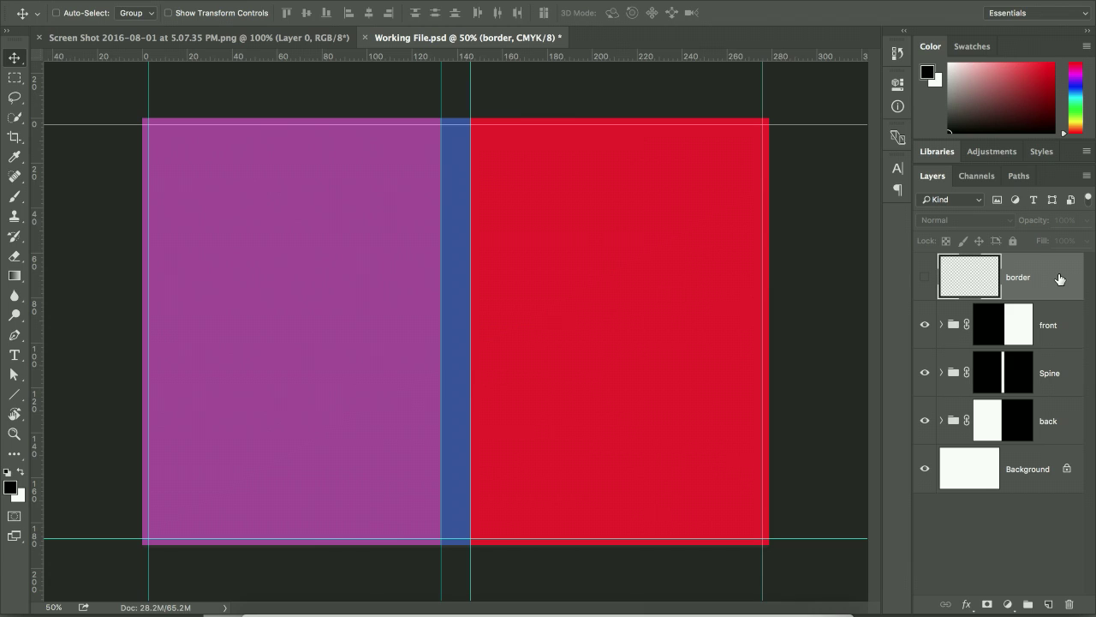
left_click(215, 2)
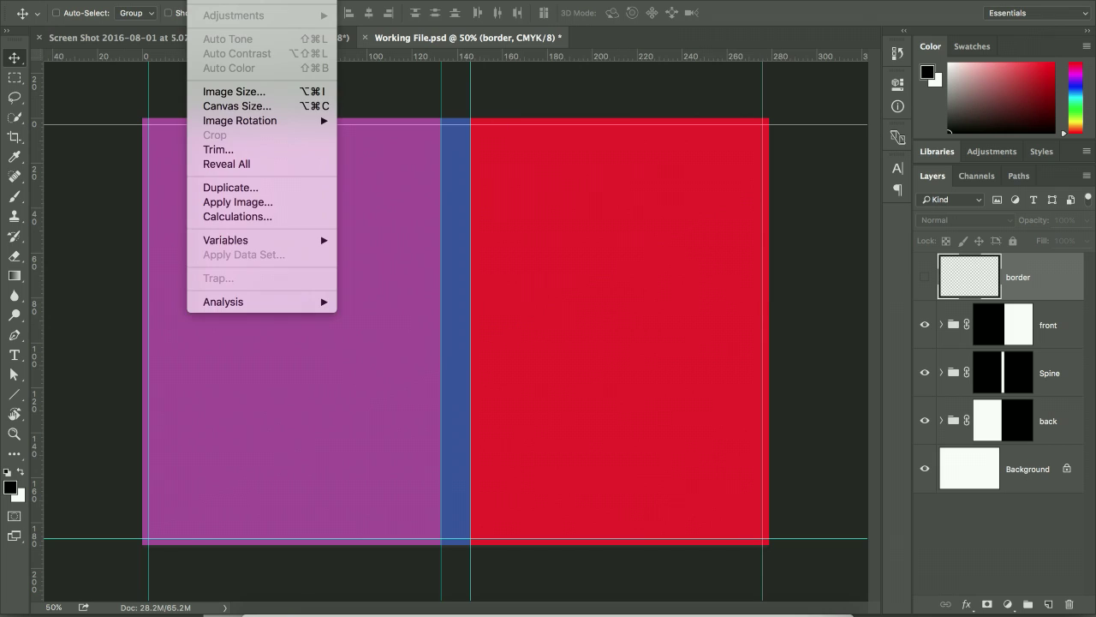
left_click(239, 106)
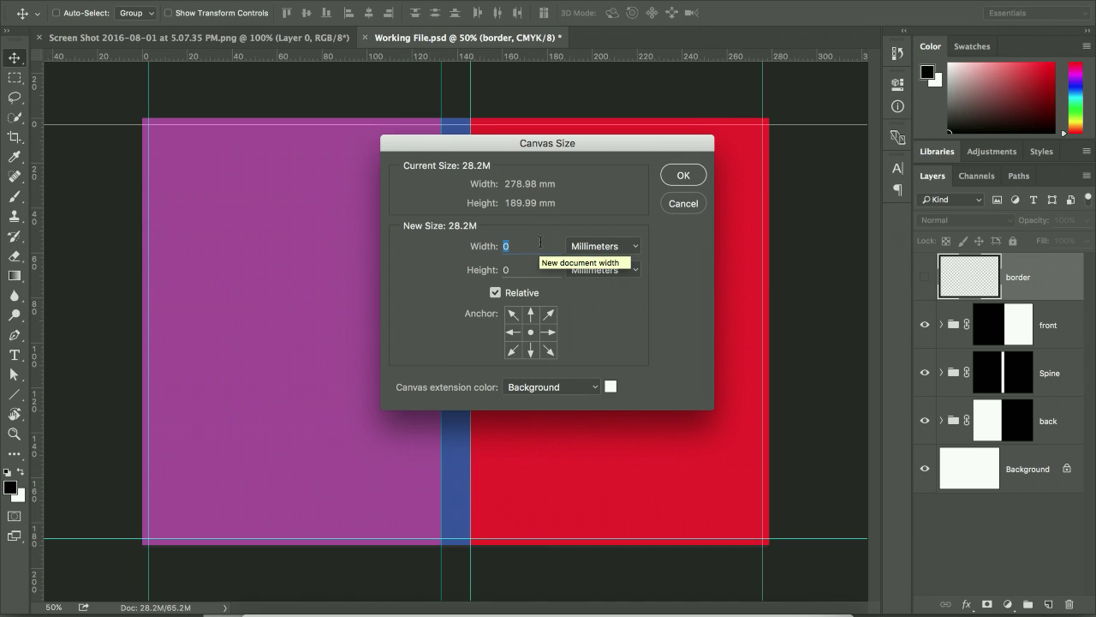
type("9")
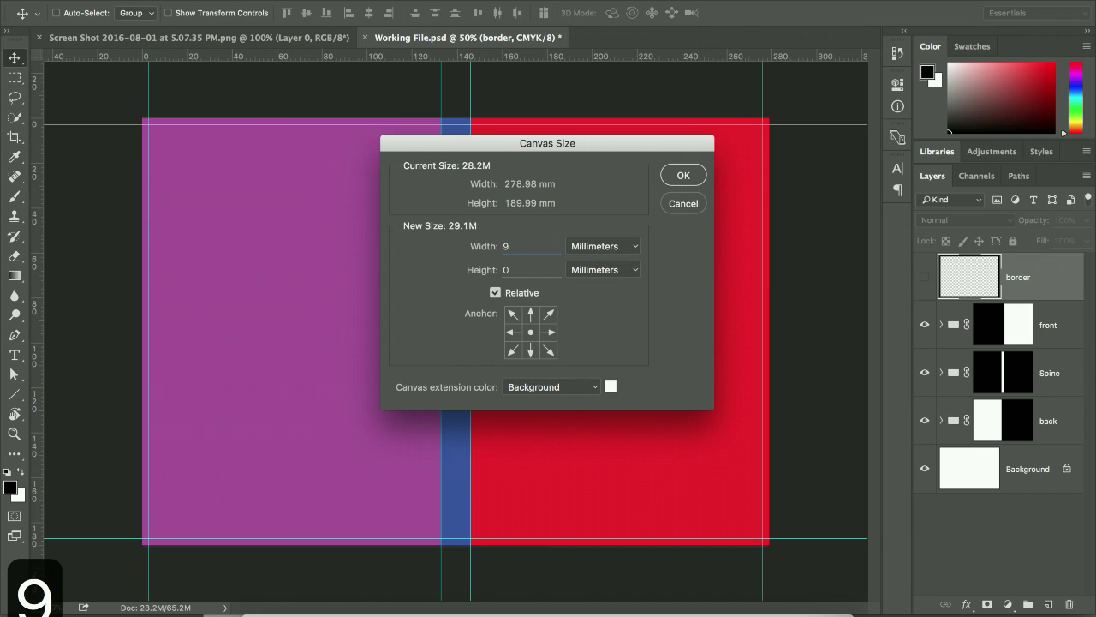
key("BackSpace")
type("297")
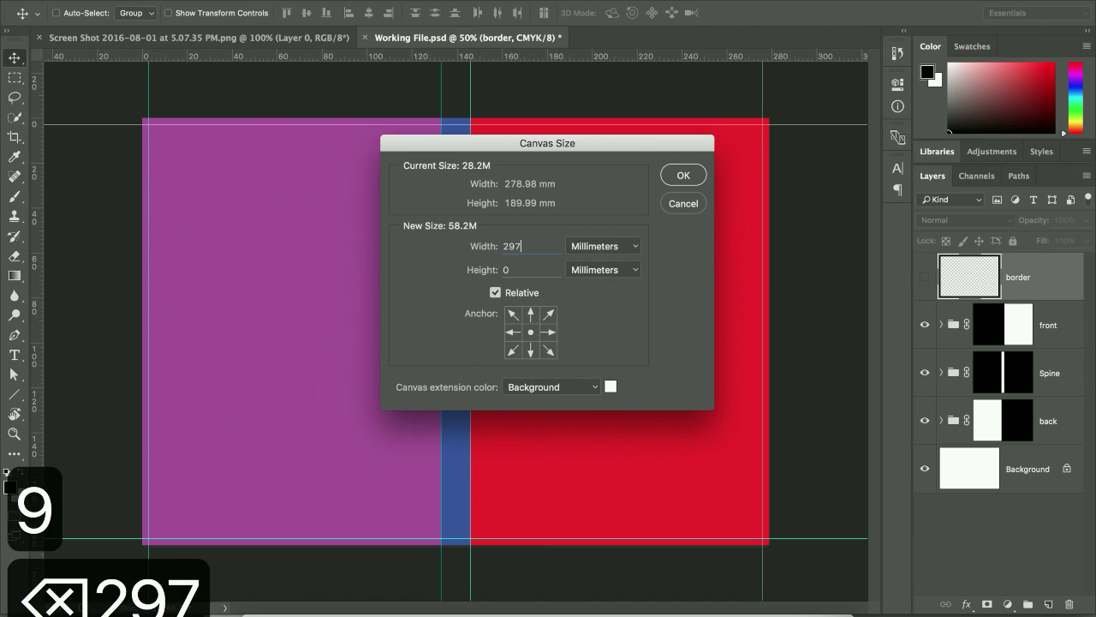
left_click(520, 293)
double_click(543, 247)
type("297")
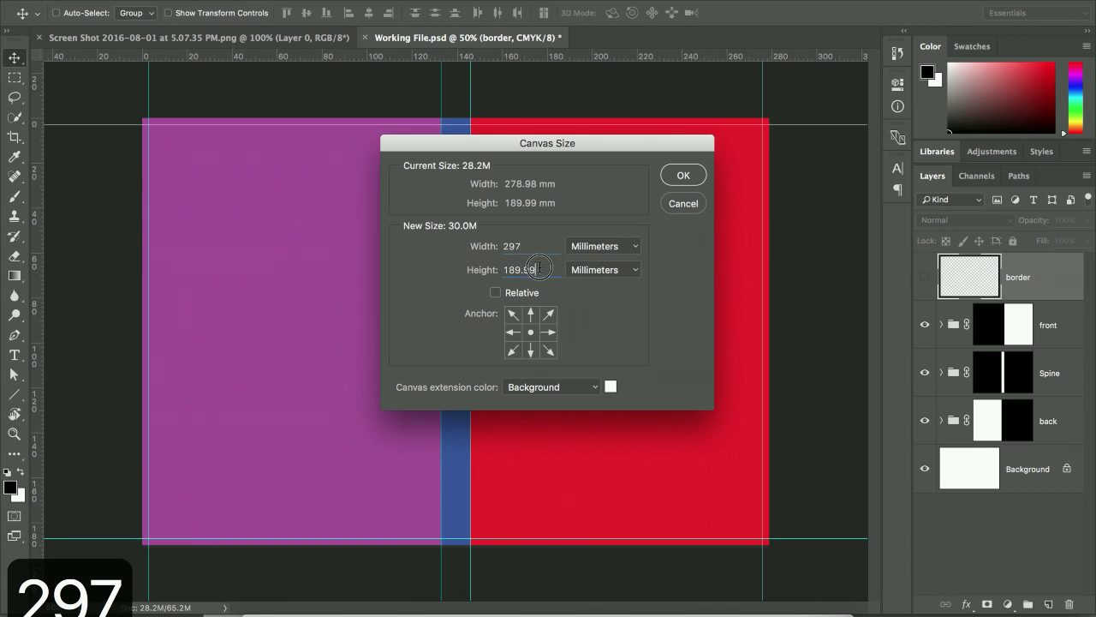
key("Tab")
type("210")
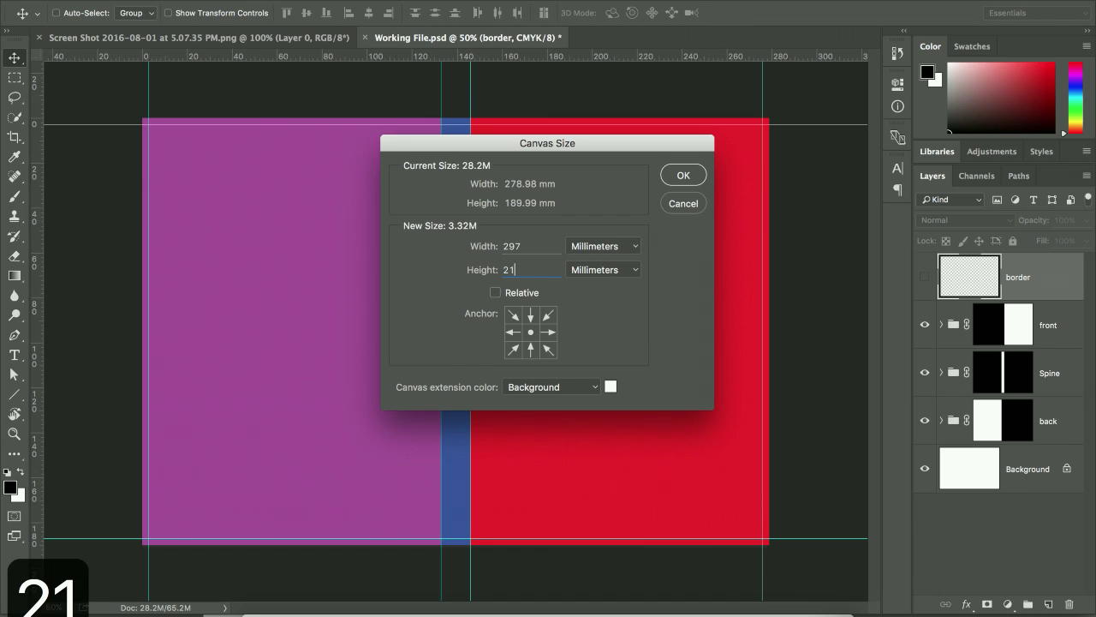
left_click(685, 178)
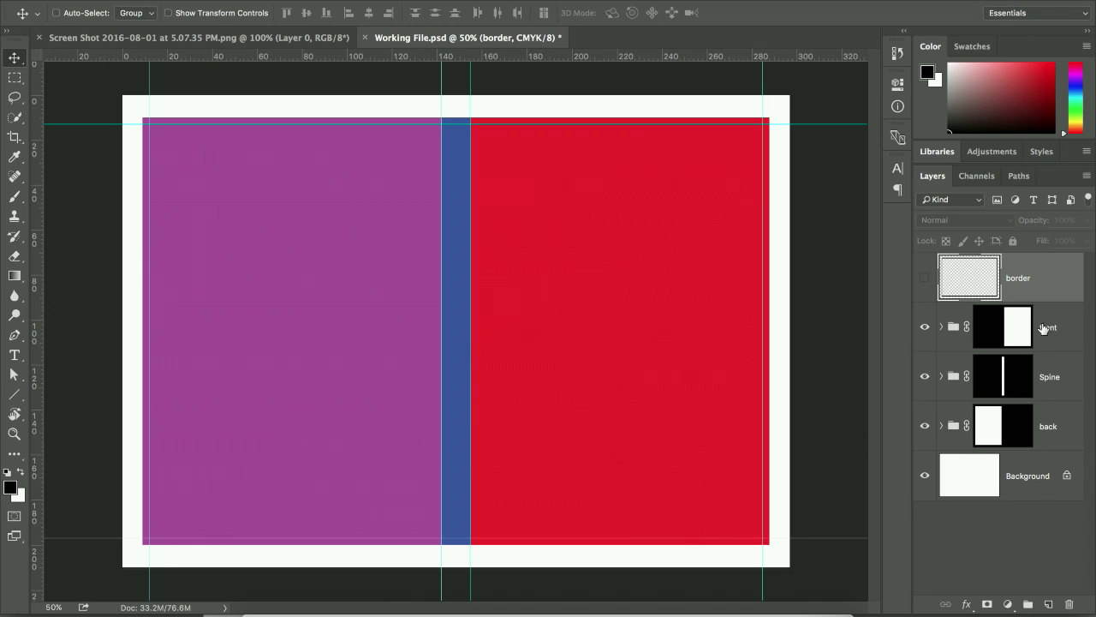
Add a new layer above "border" and name it "cropmarks"
left_click(1048, 604)
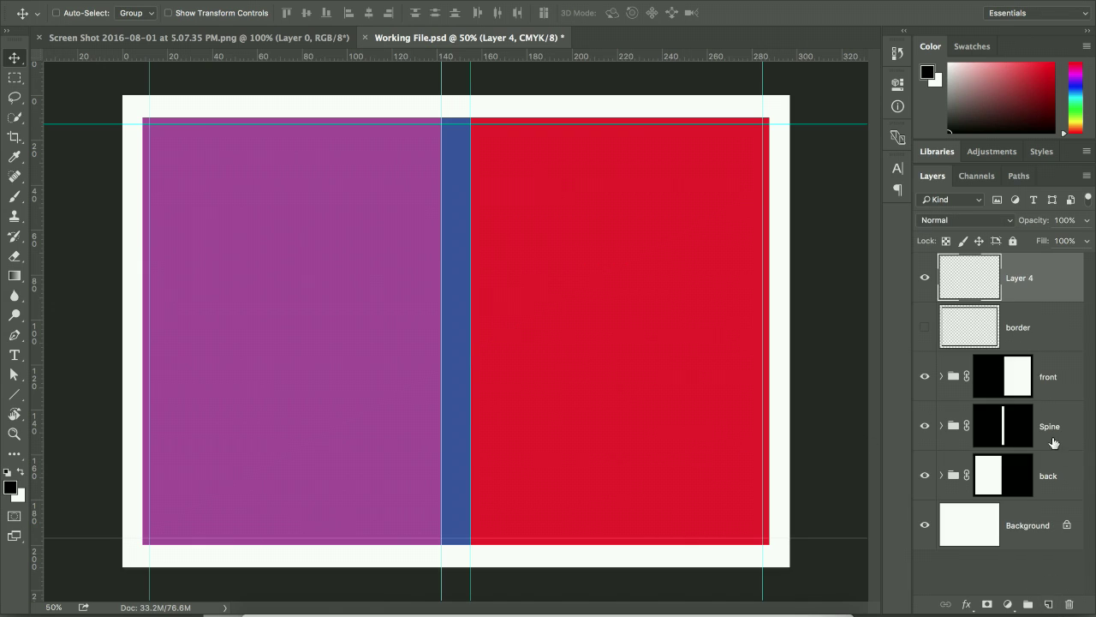
double_click(1019, 277)
type("cropmarks")
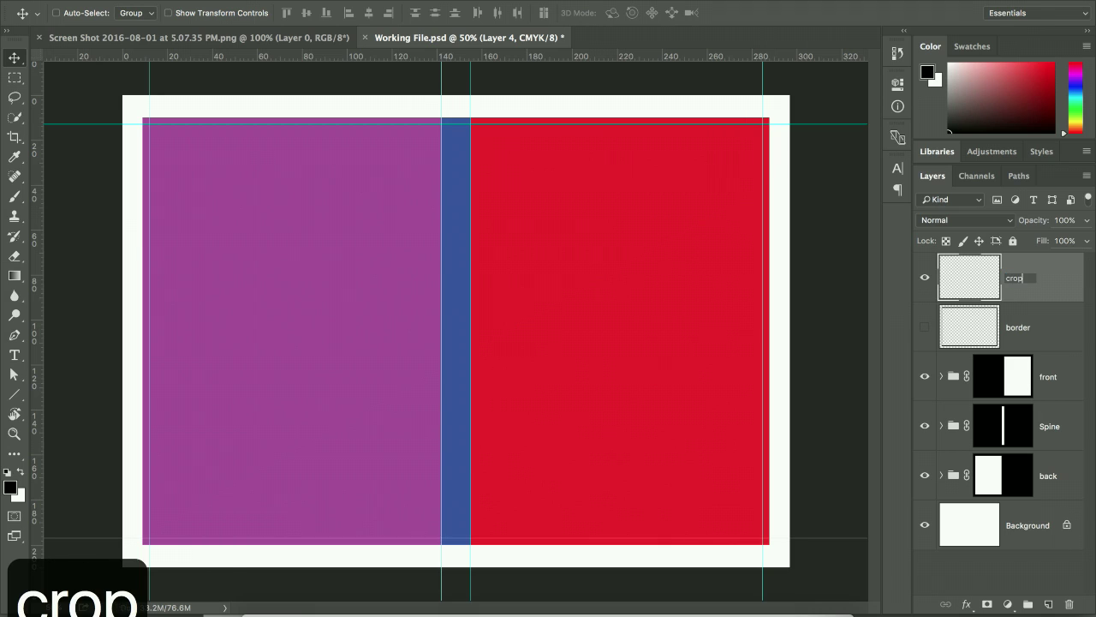
key("Return")
Make one combined selection of six rectangles from canvas edge to guides: the four corners and both ends of the spine
key("m")
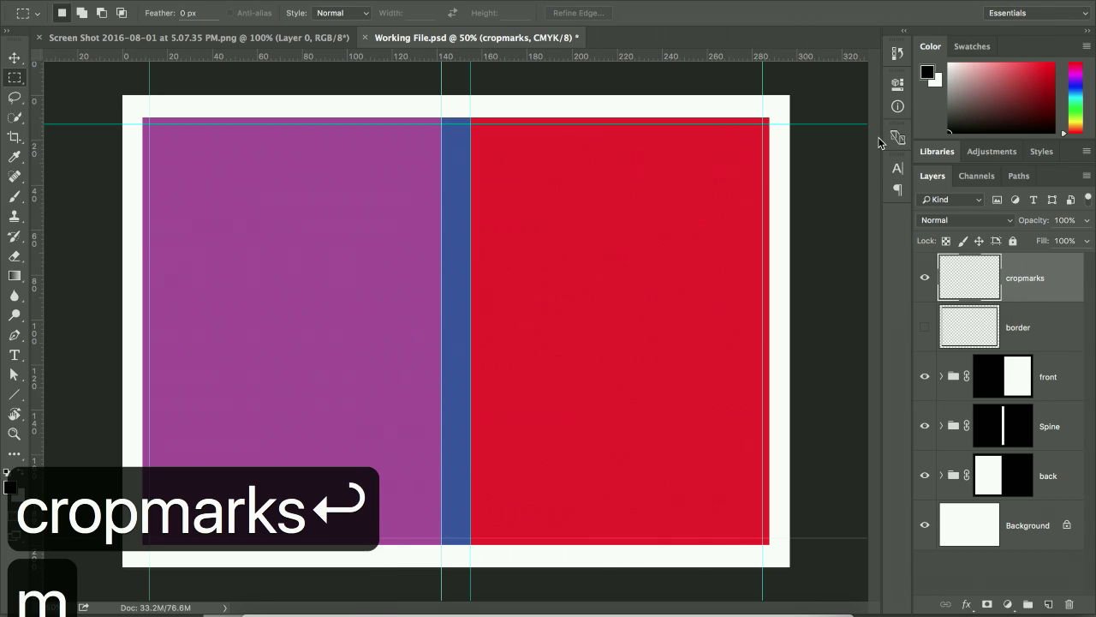
left_click_drag(789, 95, 763, 124)
left_click_drag(795, 569, 763, 538)
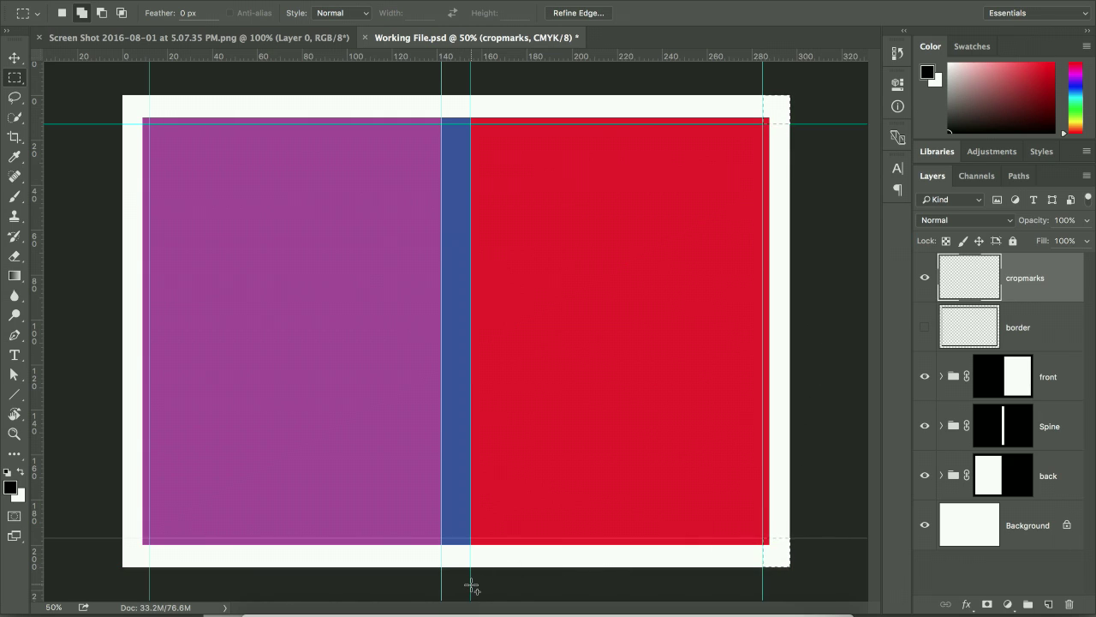
left_click_drag(470, 568, 441, 538)
left_click_drag(123, 568, 149, 538)
left_click_drag(122, 94, 149, 122)
left_click_drag(441, 94, 473, 123)
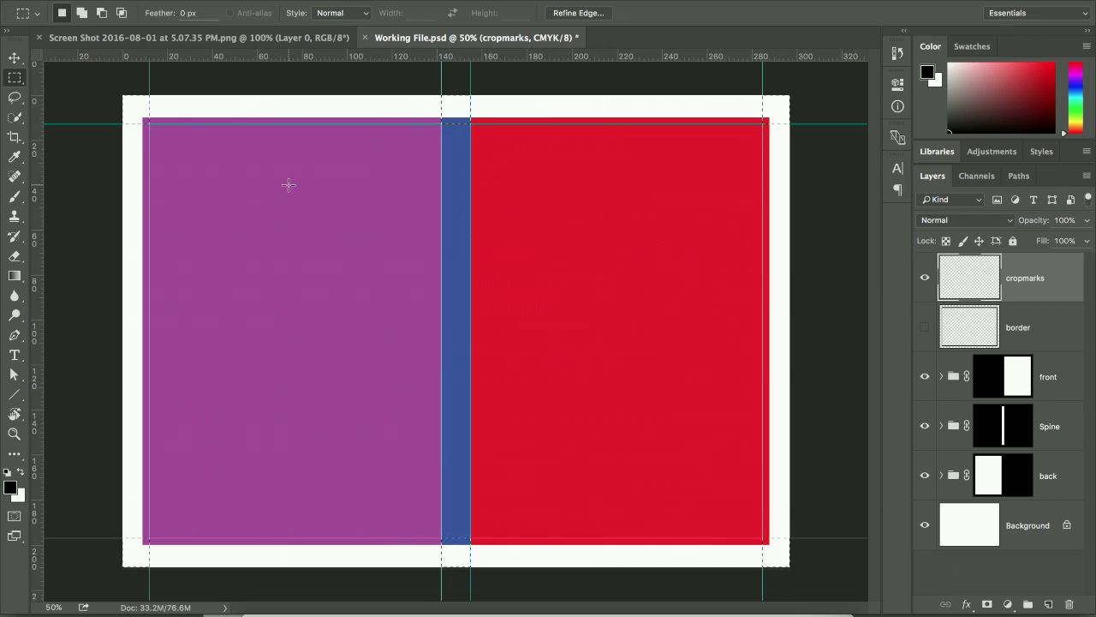
Stroke the selected rectangles with a 2 px black line located at center, clearing the selection and hiding the guides
left_click(188, 3)
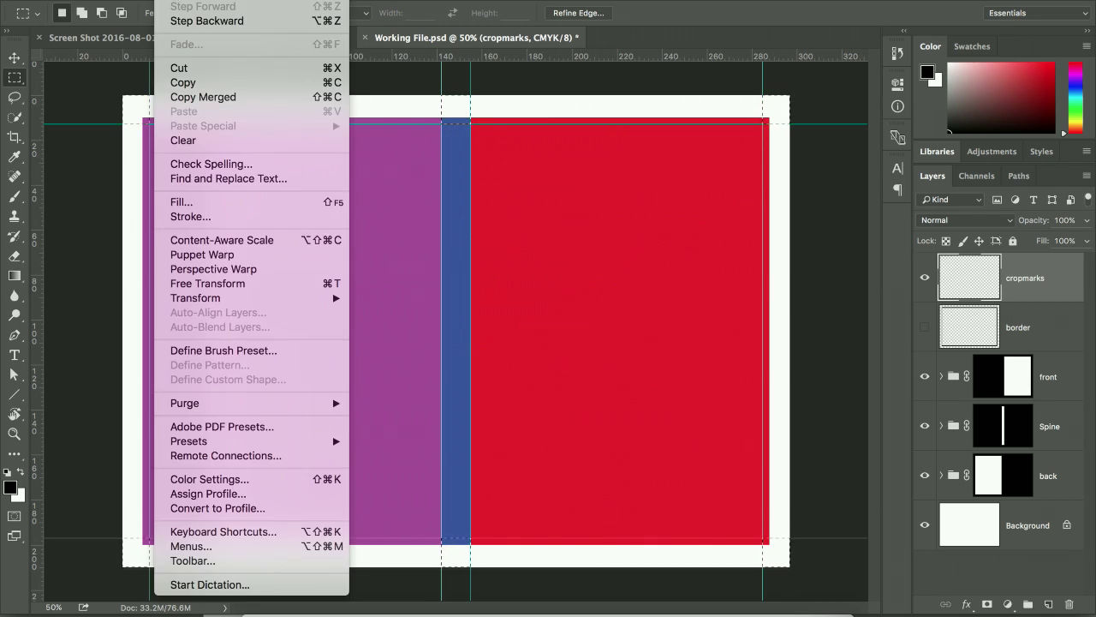
left_click(216, 217)
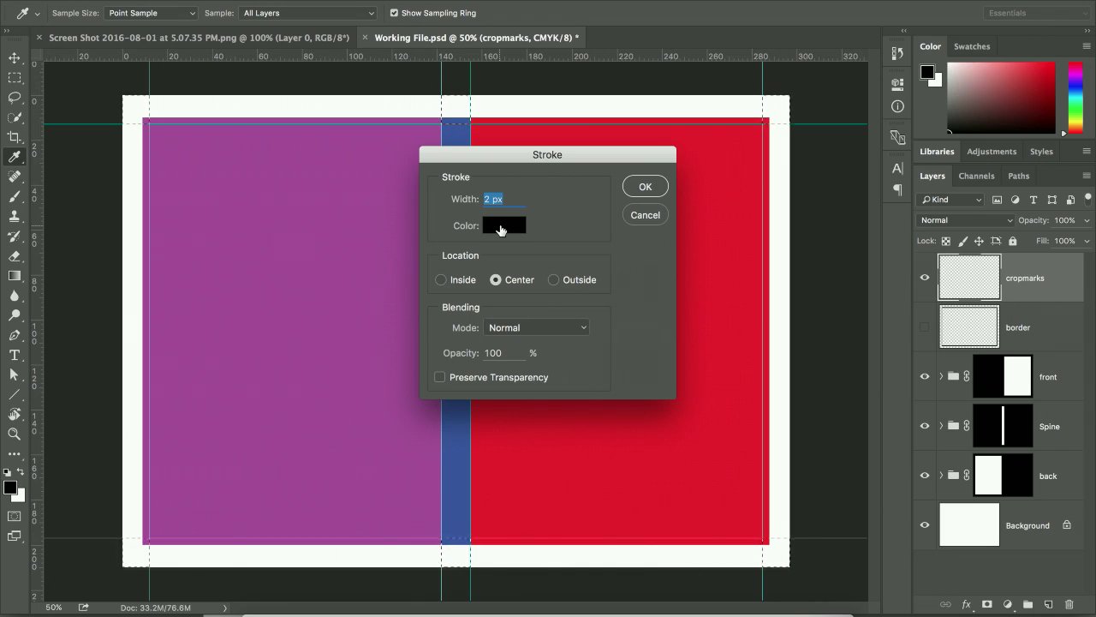
left_click(645, 187)
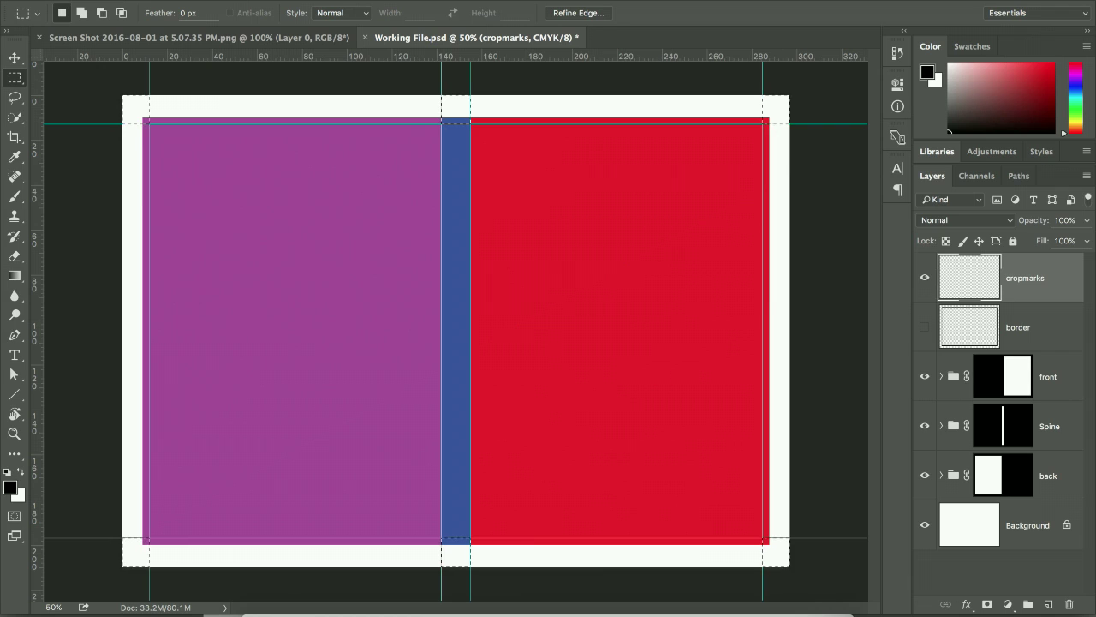
key("super+d")
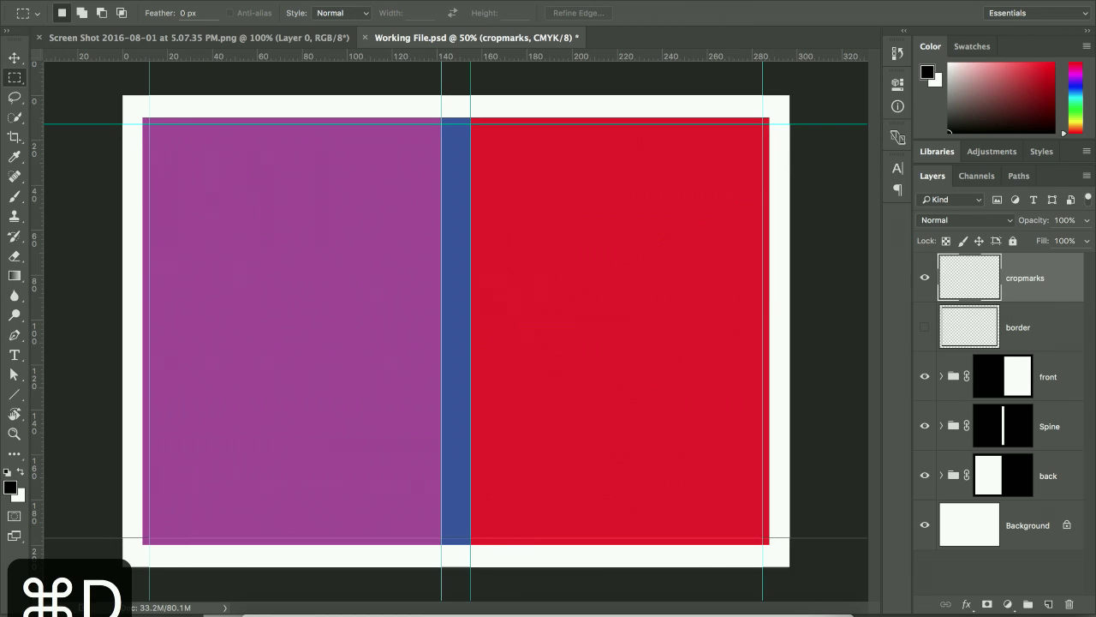
key("super+semicolon")
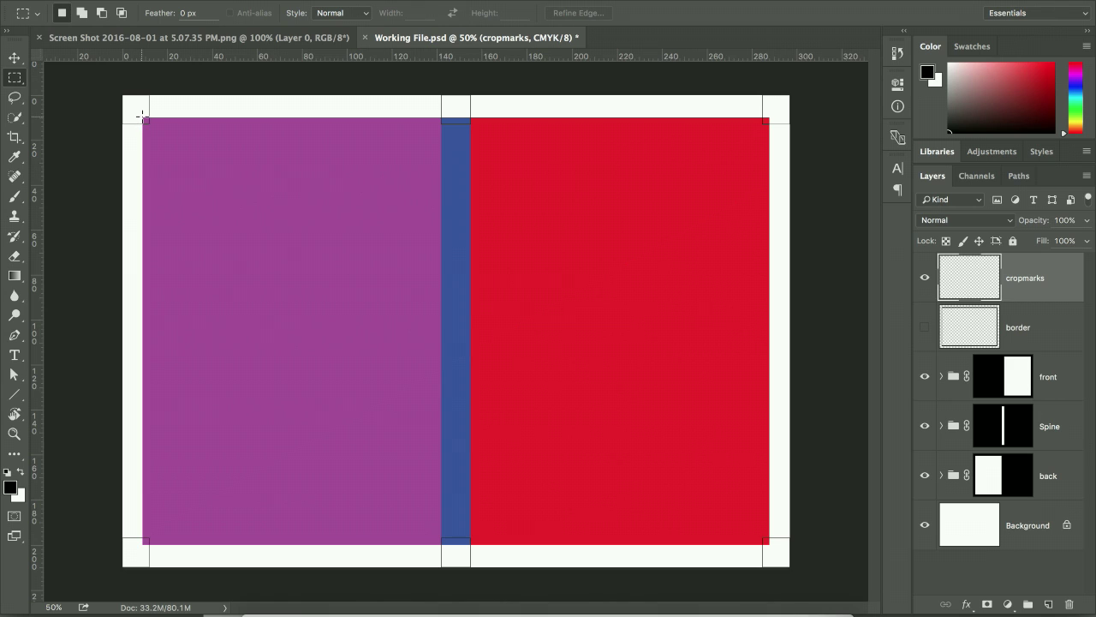
Delete the crop mark lines that overlap the artwork on the "cropmarks" layer by selecting the whole coloured cover area
left_click_drag(142, 117, 769, 544)
key("BackSpace")
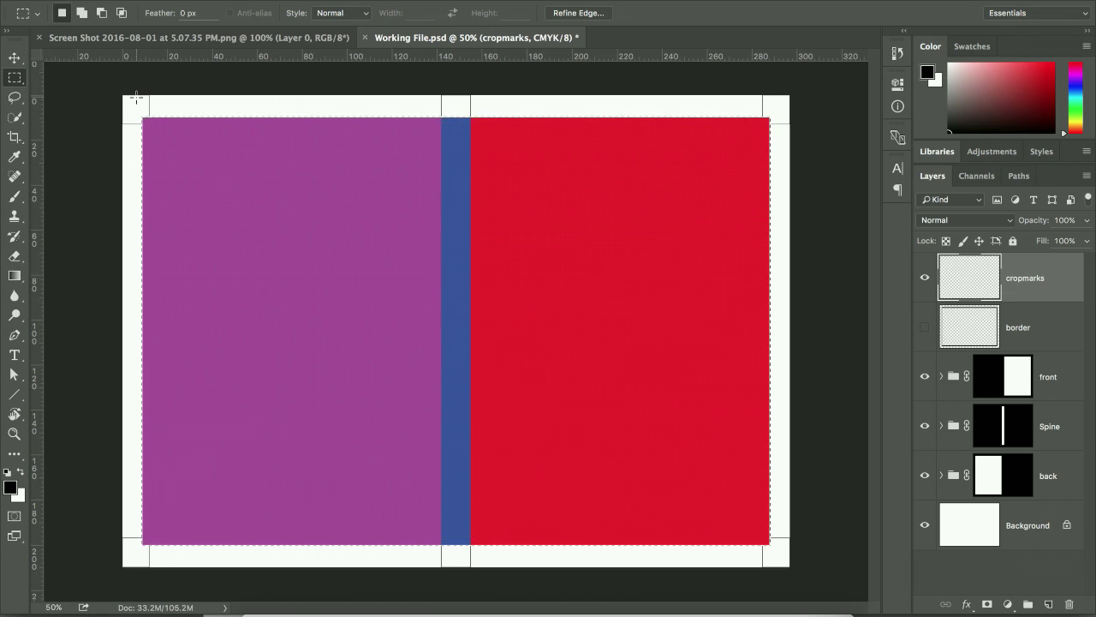
key("z")
left_click_drag(111, 80, 157, 117)
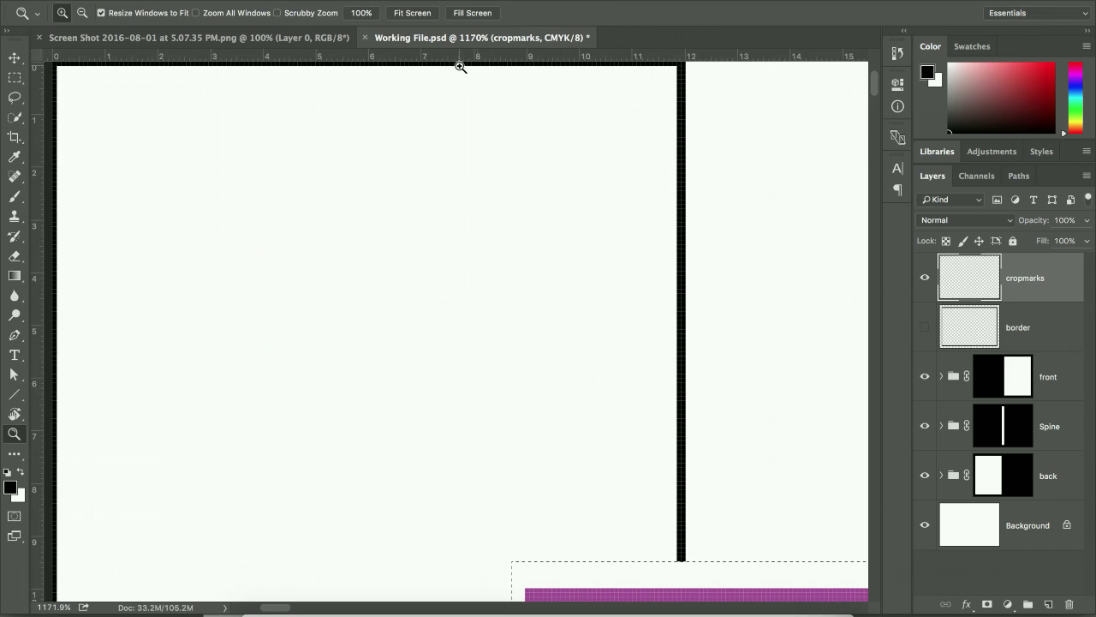
key("super+0")
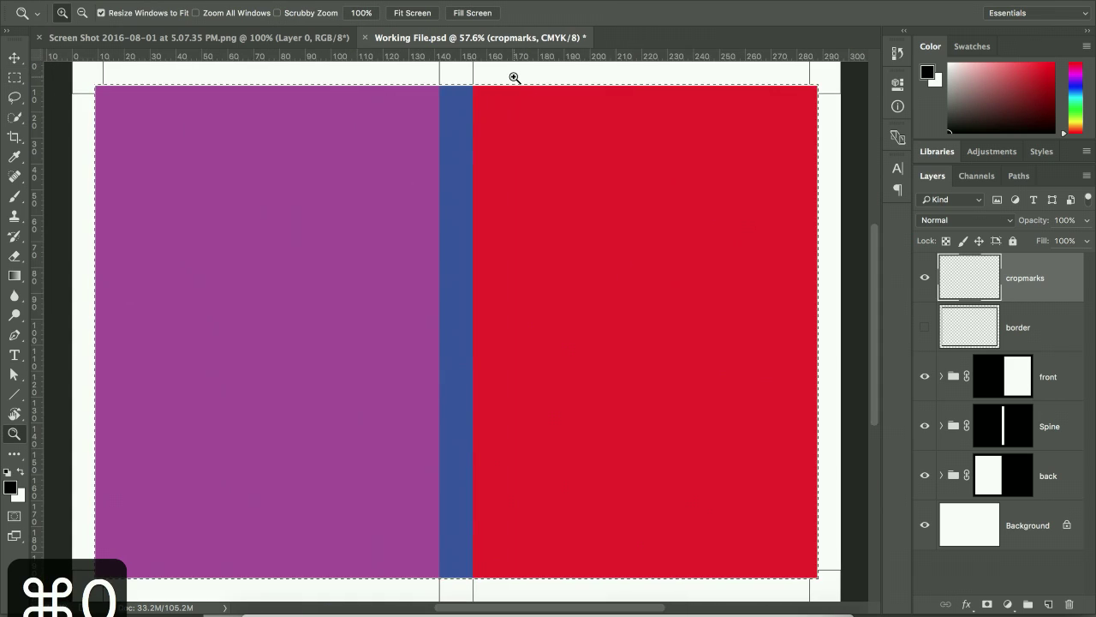
key("super+minus")
Trim the crop marks' outer ends by selecting just inside the canvas edges, inverting the selection, deleting its contents and deselecting
key("m")
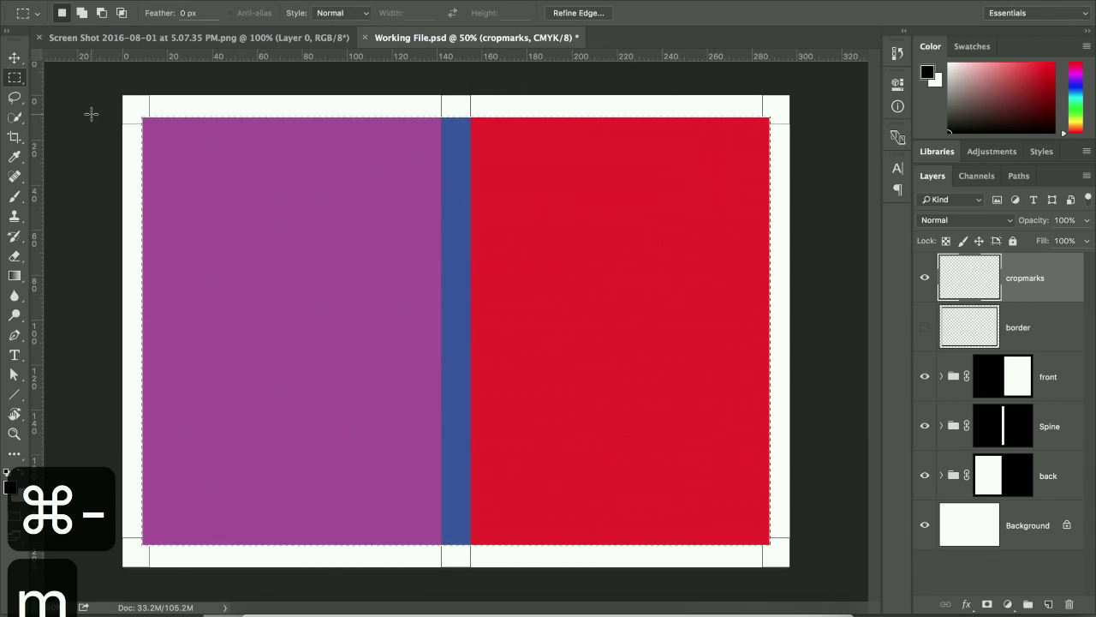
left_click_drag(127, 100, 783, 561)
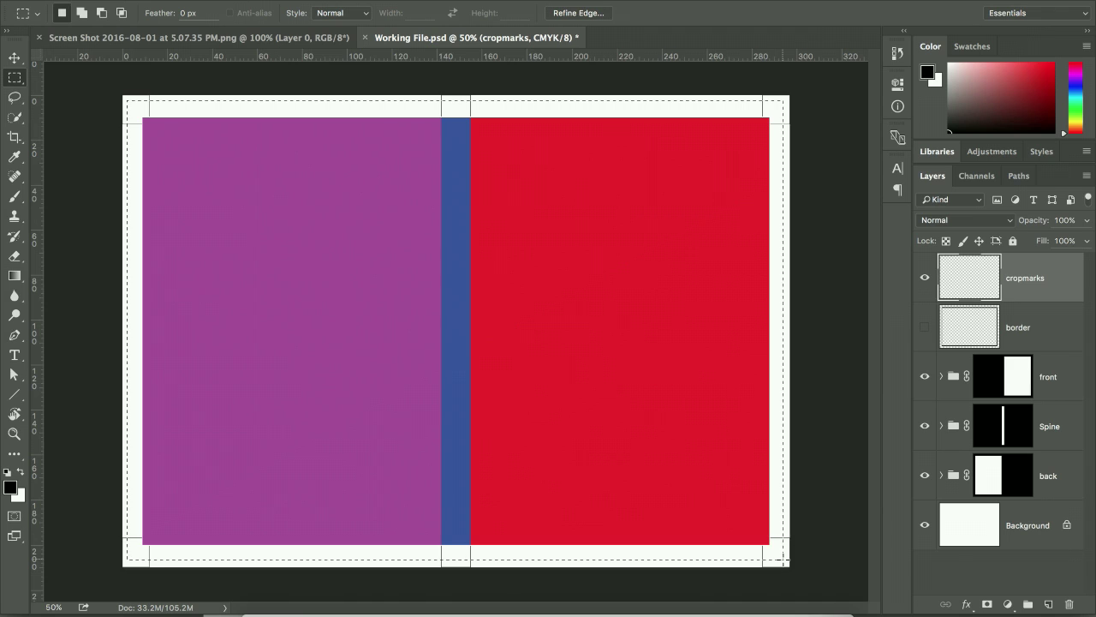
left_click(338, 0)
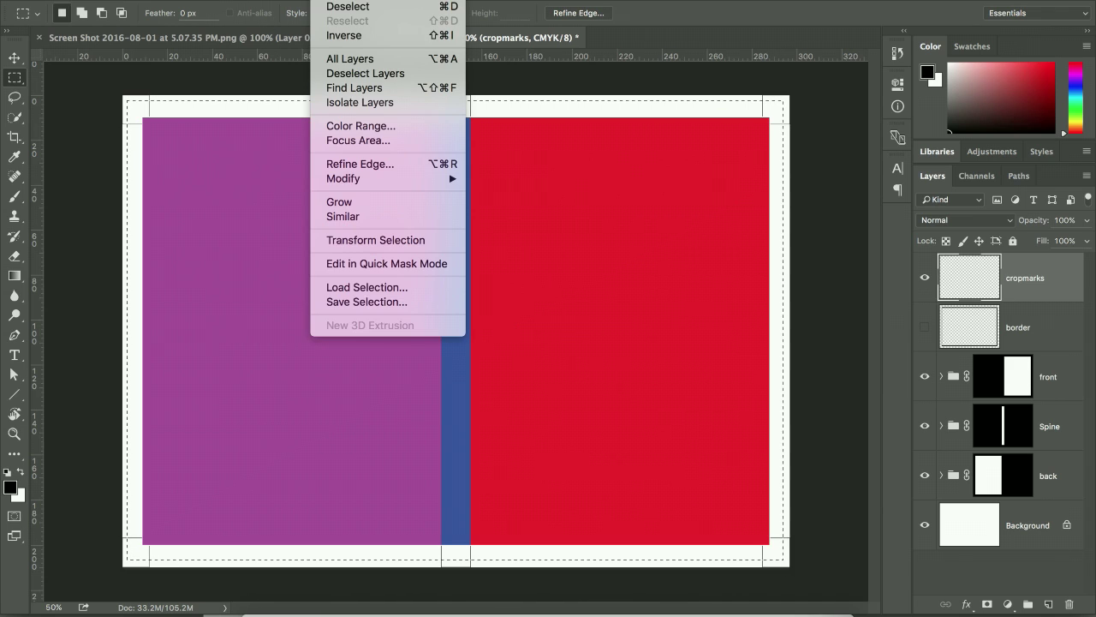
left_click(351, 36)
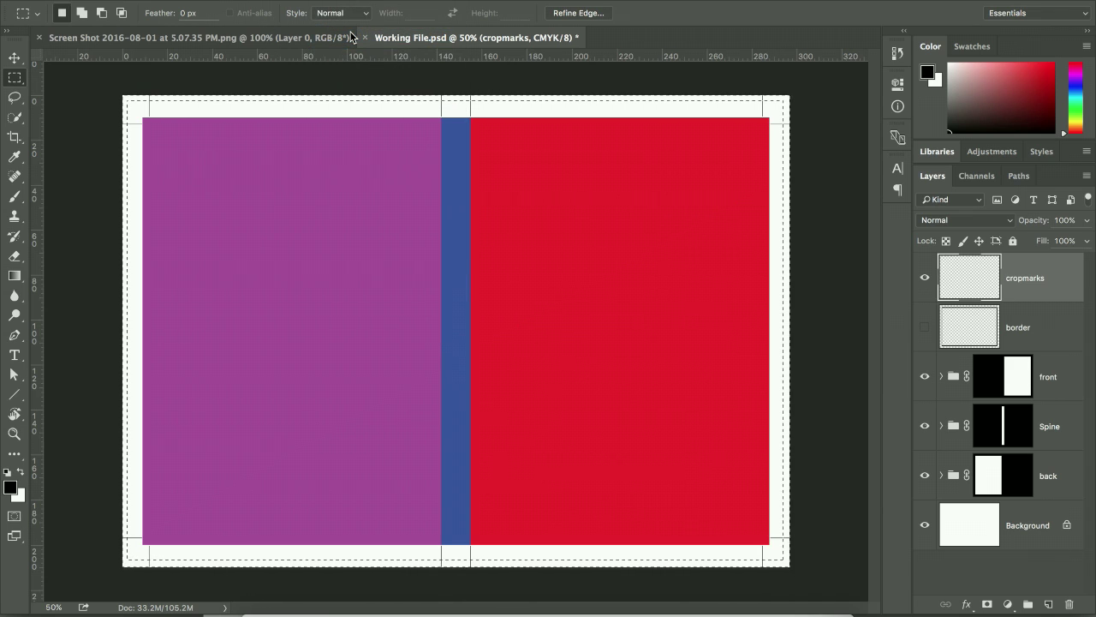
key("BackSpace")
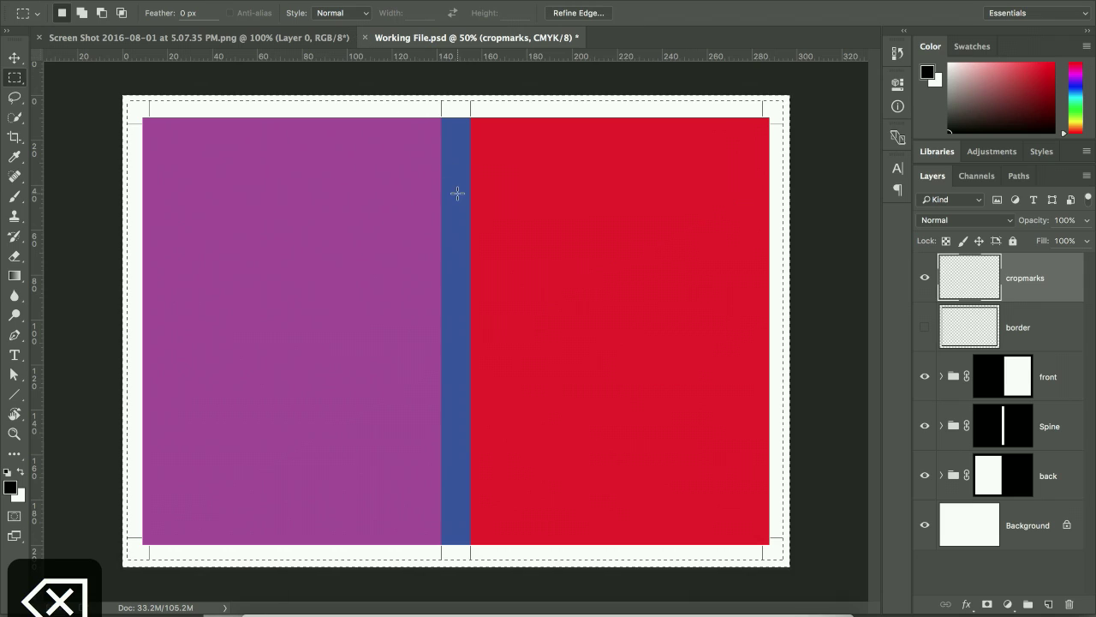
left_click(456, 106)
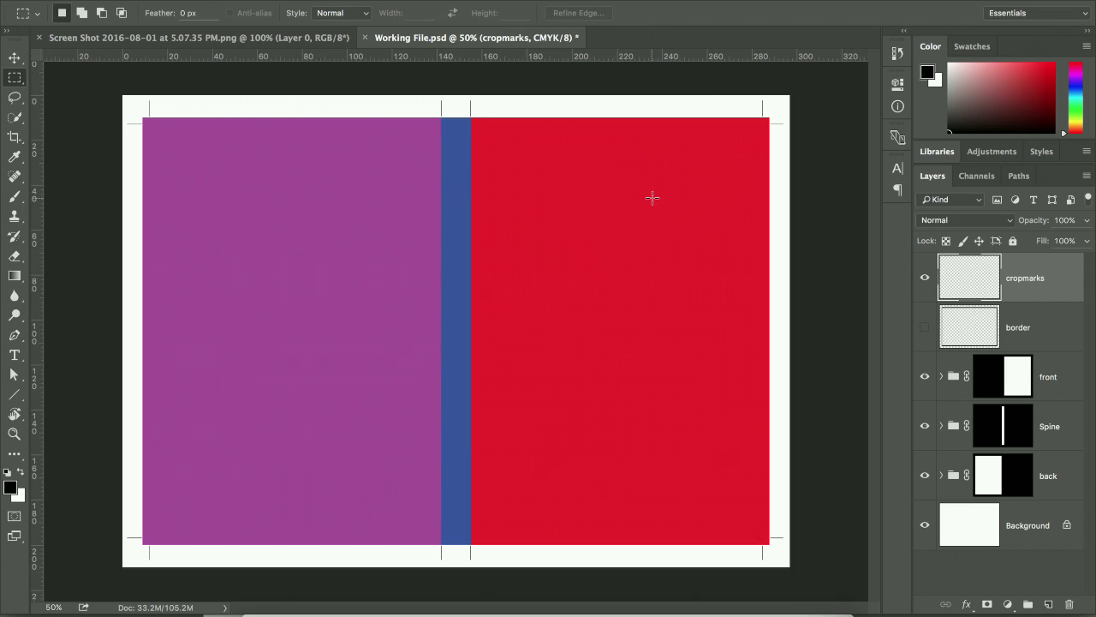
Save the document under the name "For Print" in Photoshop PDF format, accepting the notice about overriding settings
key("v")
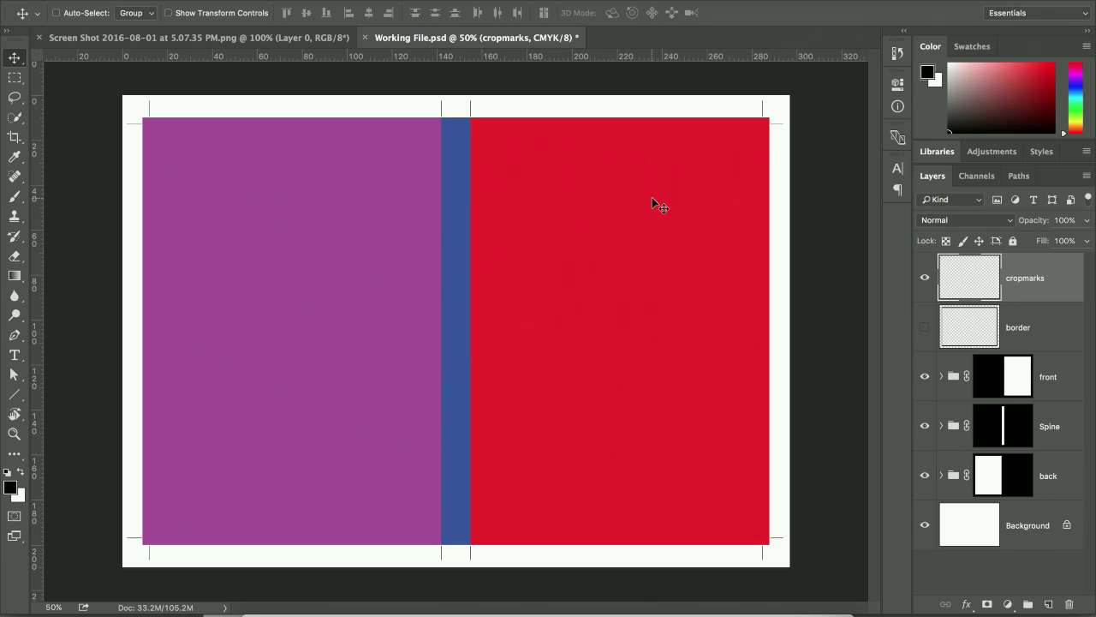
key("shift+super+s")
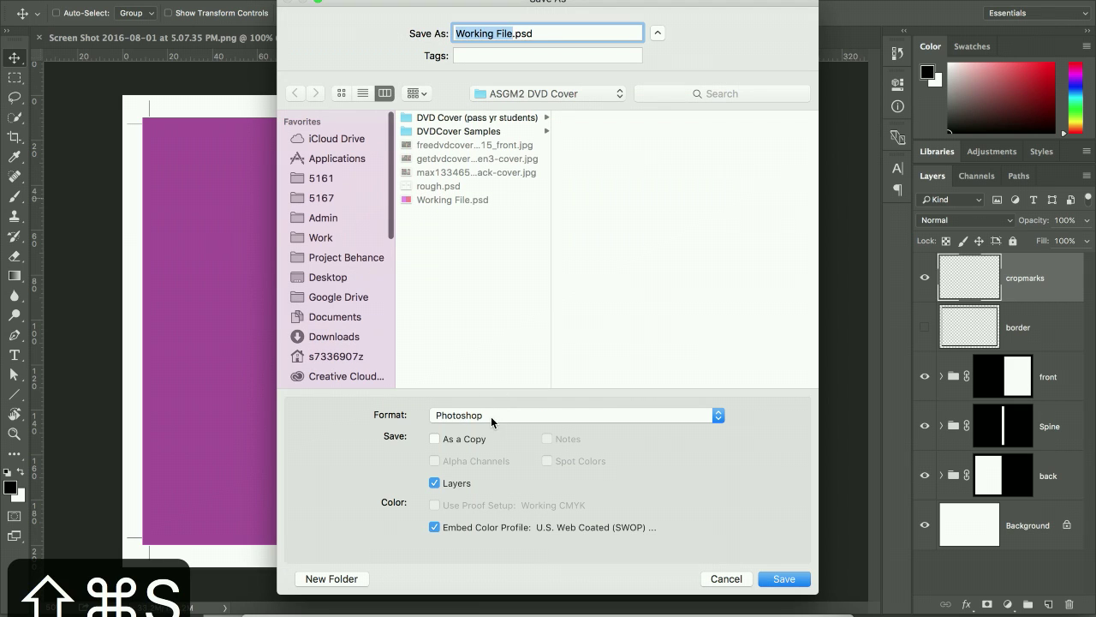
left_click(491, 416)
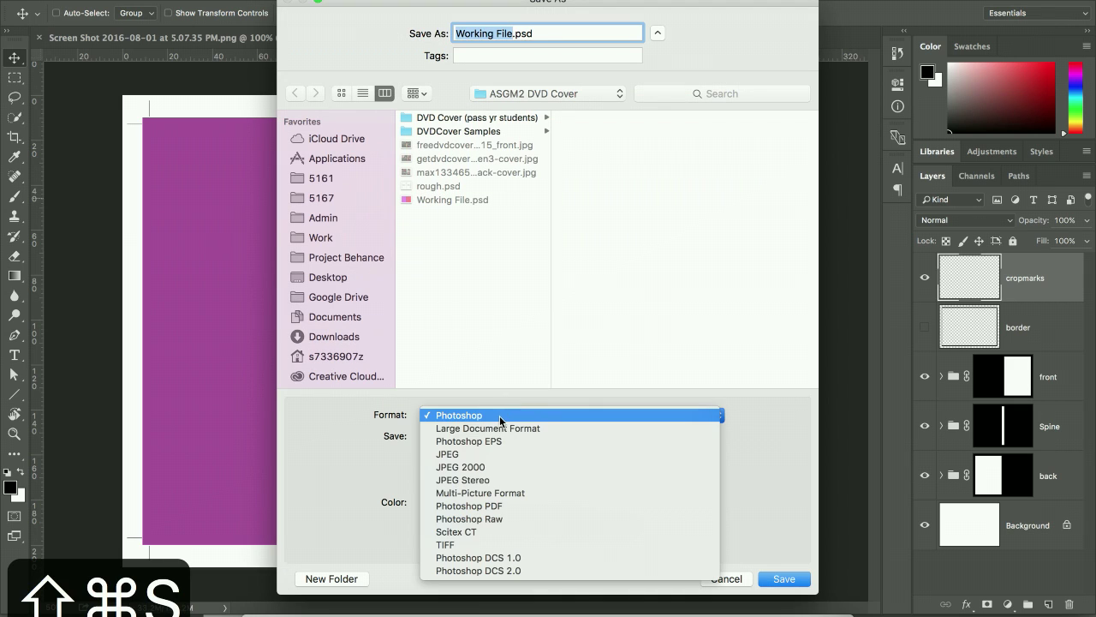
left_click(509, 506)
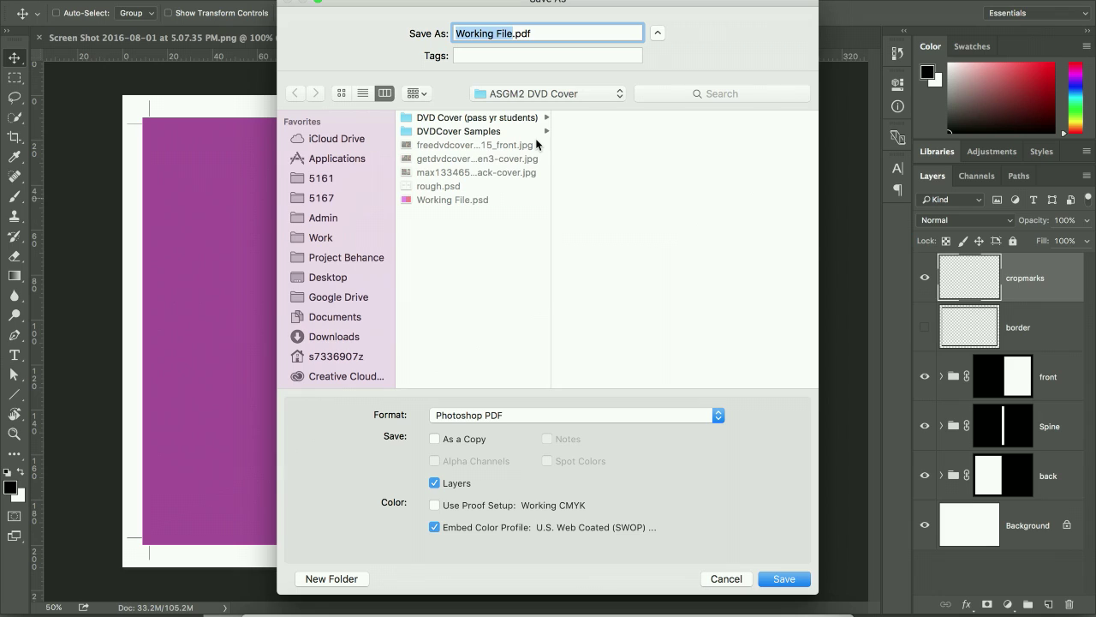
type("For ")
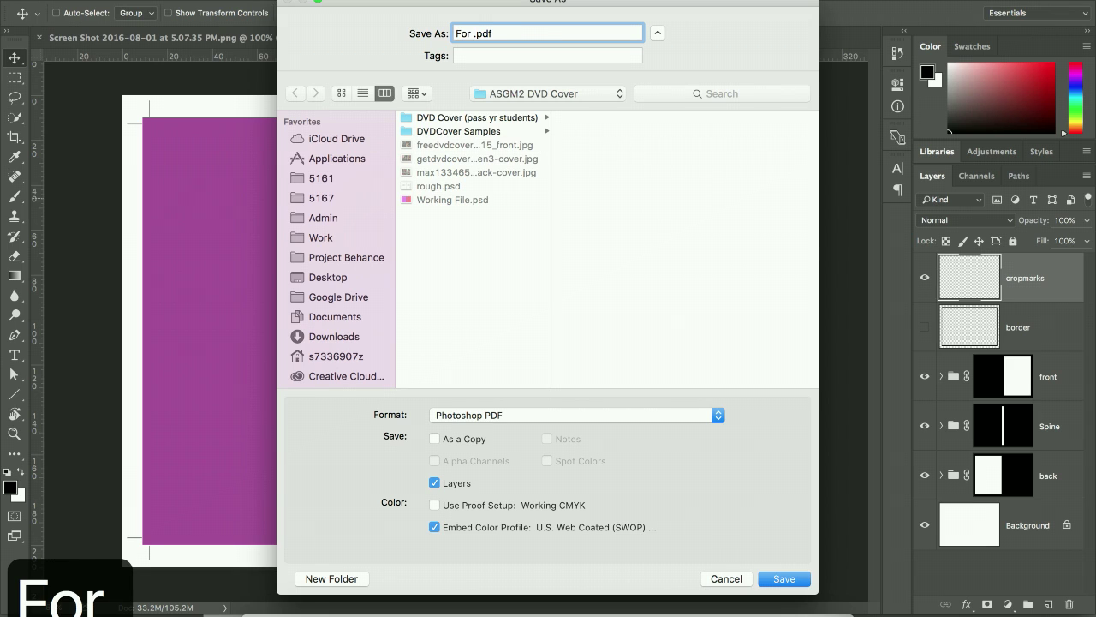
type("Print")
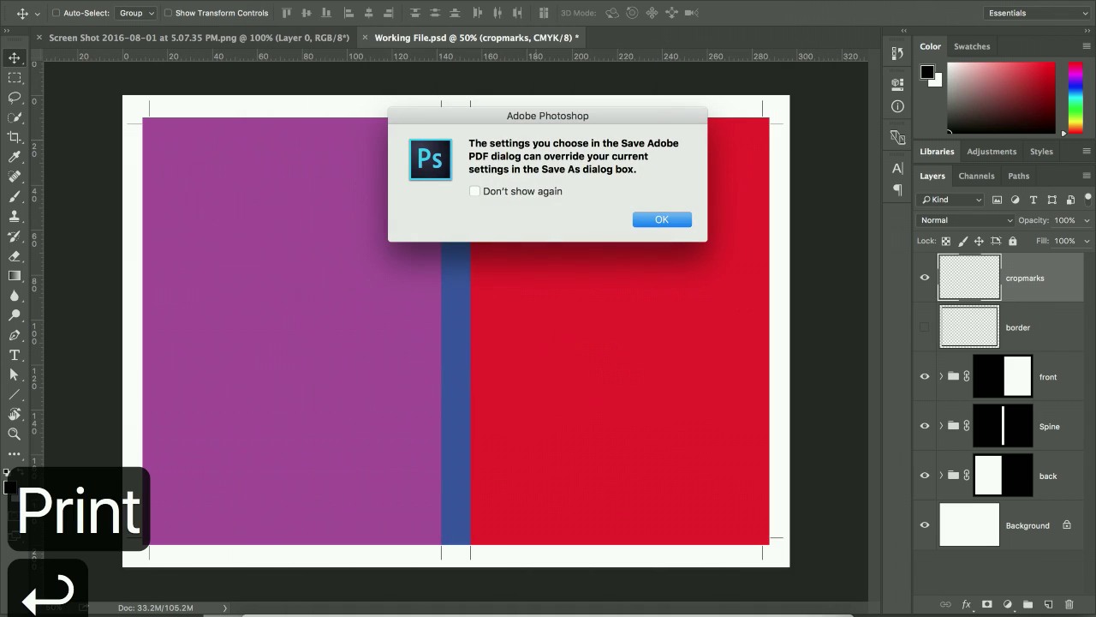
left_click(673, 219)
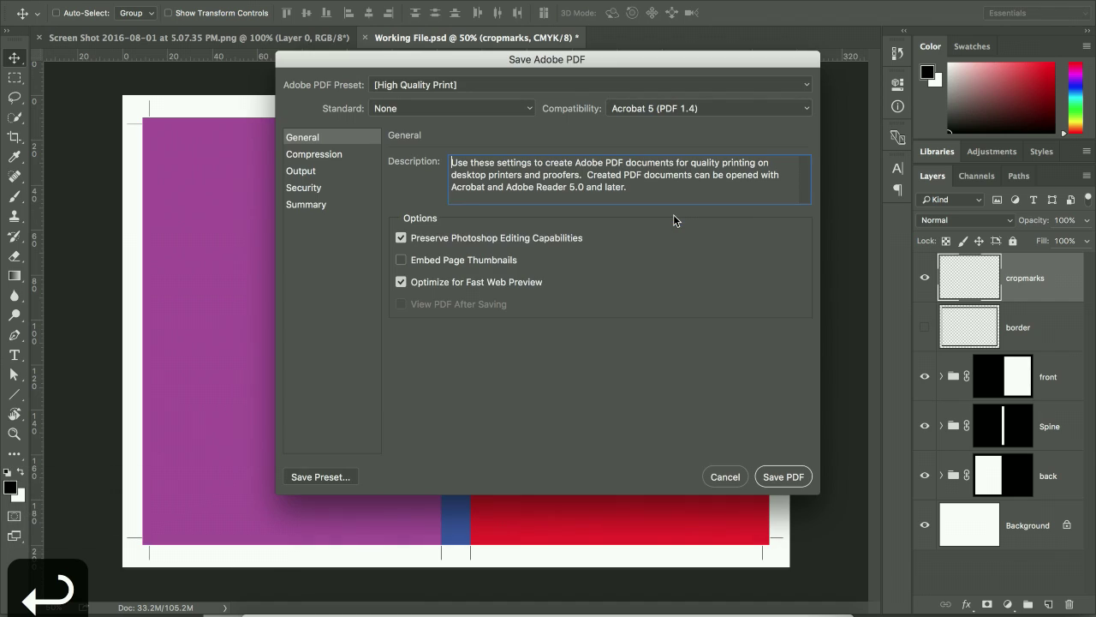
Apply the [Press Quality] preset and save the PDF with Photoshop editing capabilities preserved
left_click(514, 89)
left_click(480, 137)
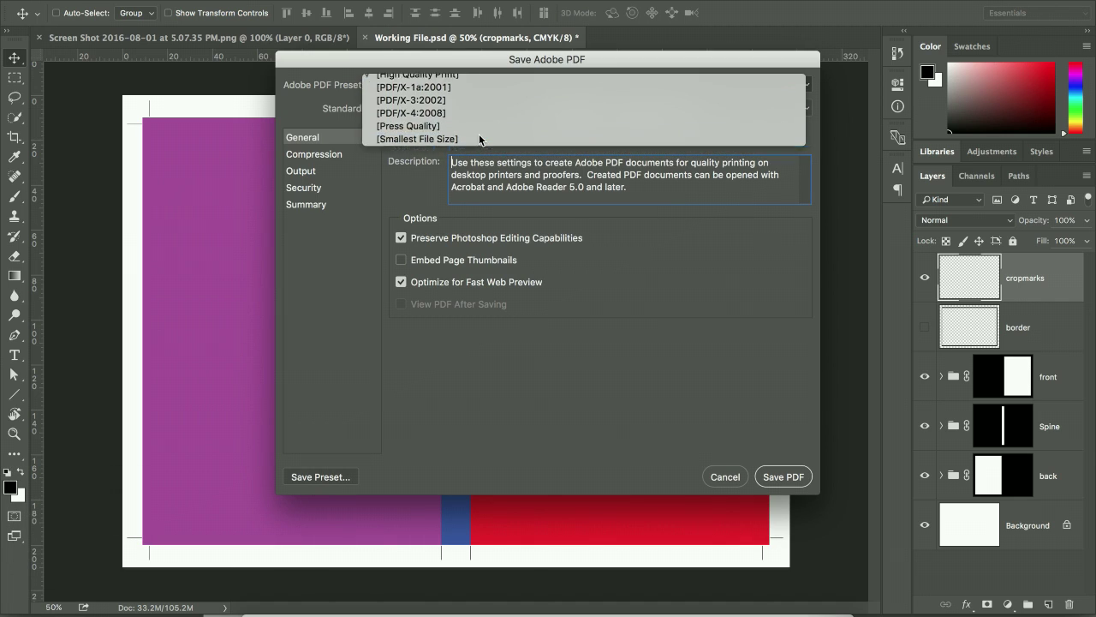
left_click(475, 86)
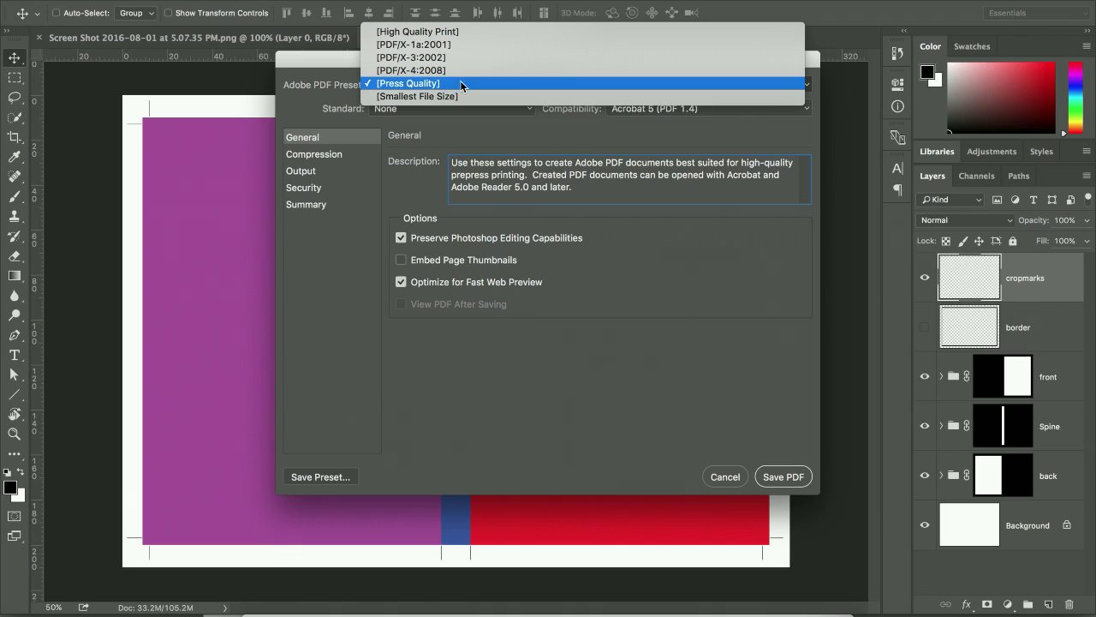
left_click(580, 139)
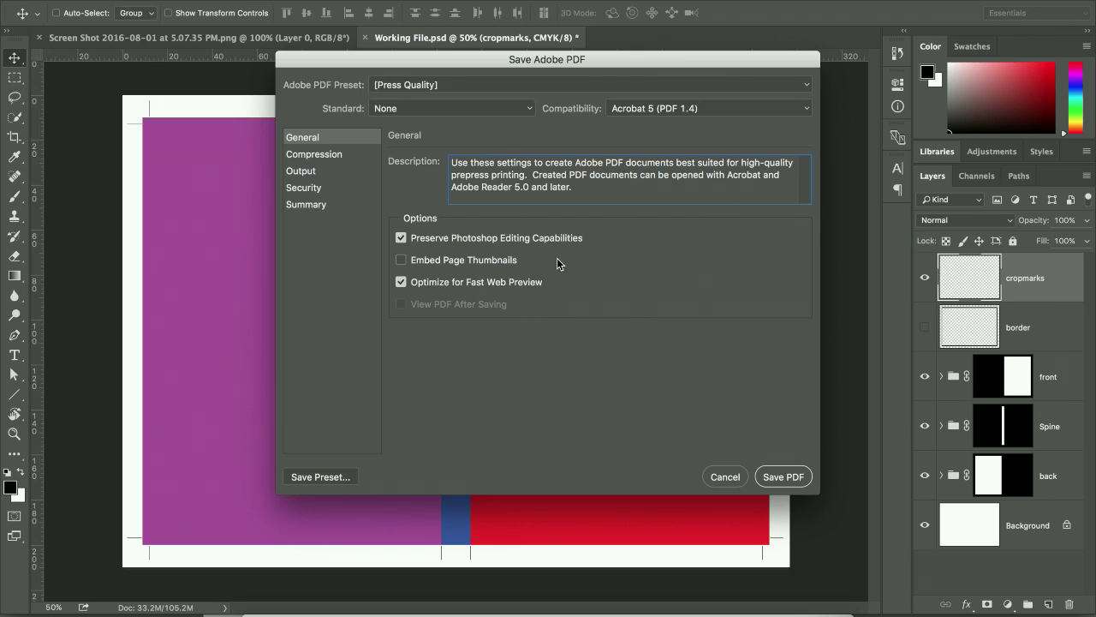
left_click(792, 478)
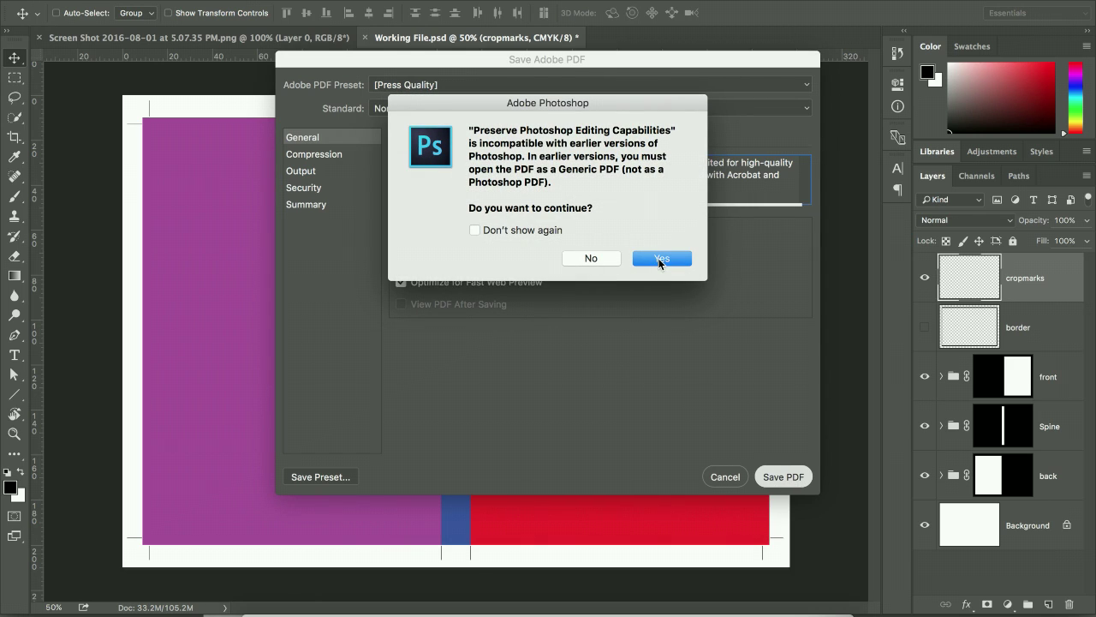
left_click(656, 260)
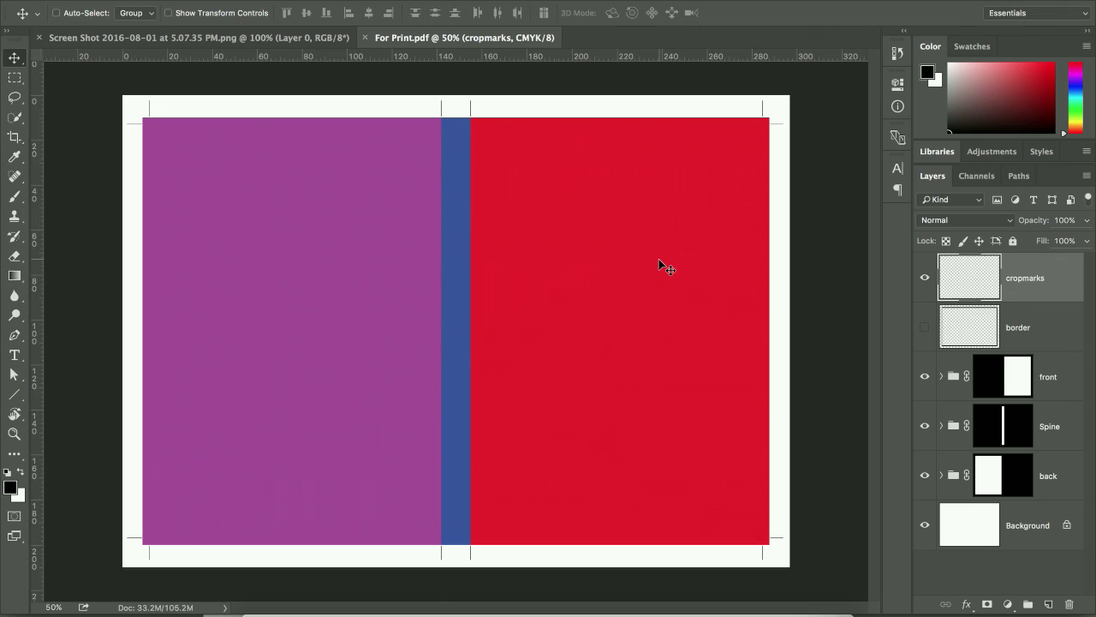
Close the saved print PDF and reopen Working File.psd with its guides shown
key("super")
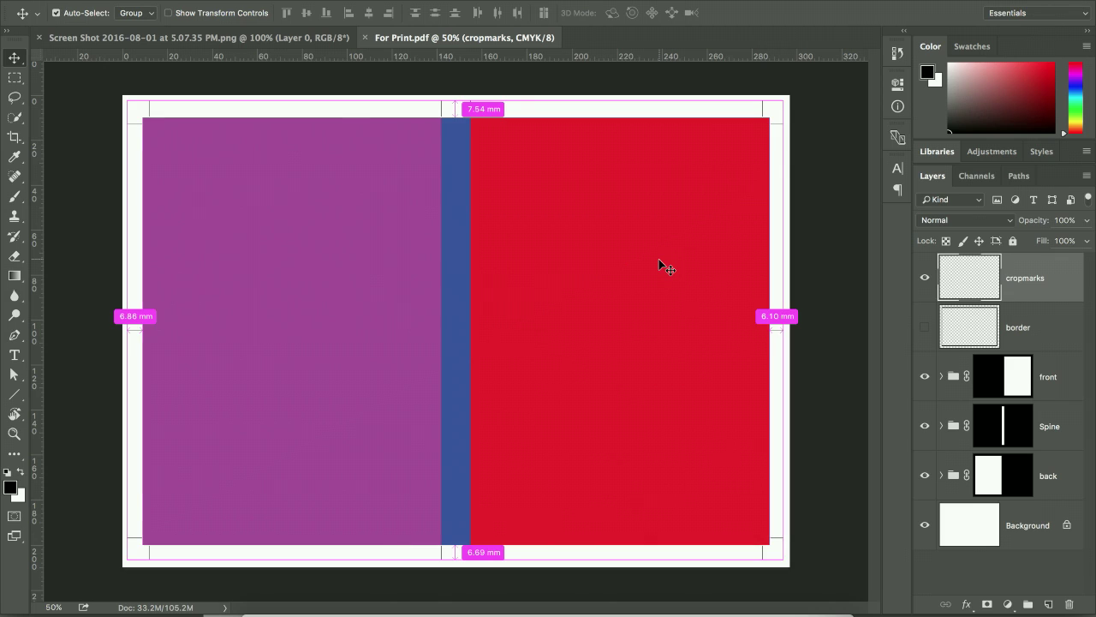
key("super+w")
key("super+o")
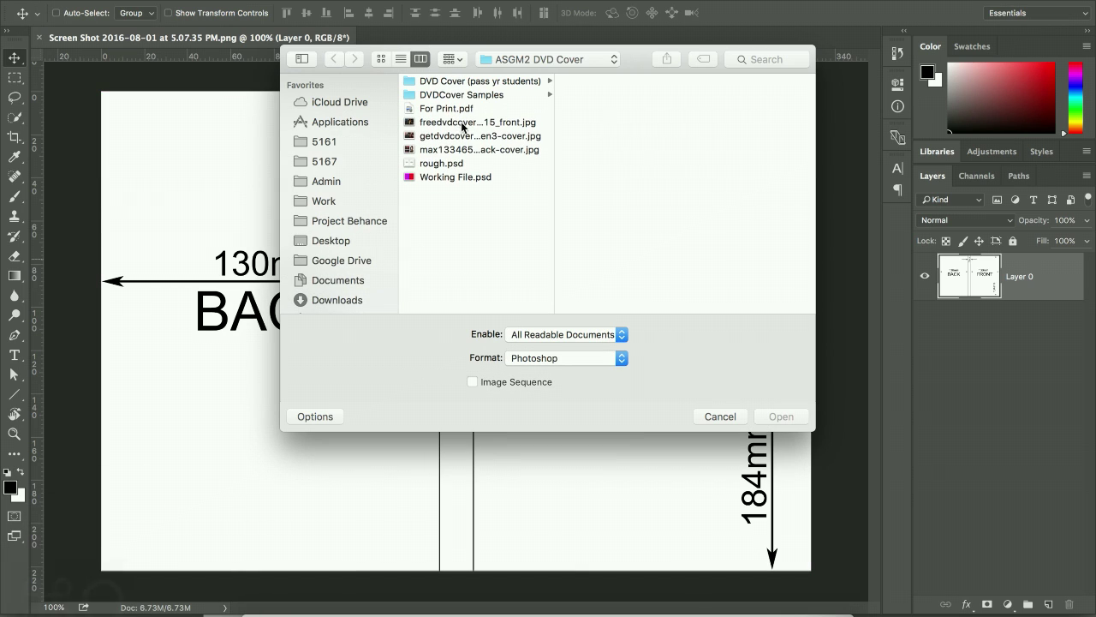
double_click(465, 176)
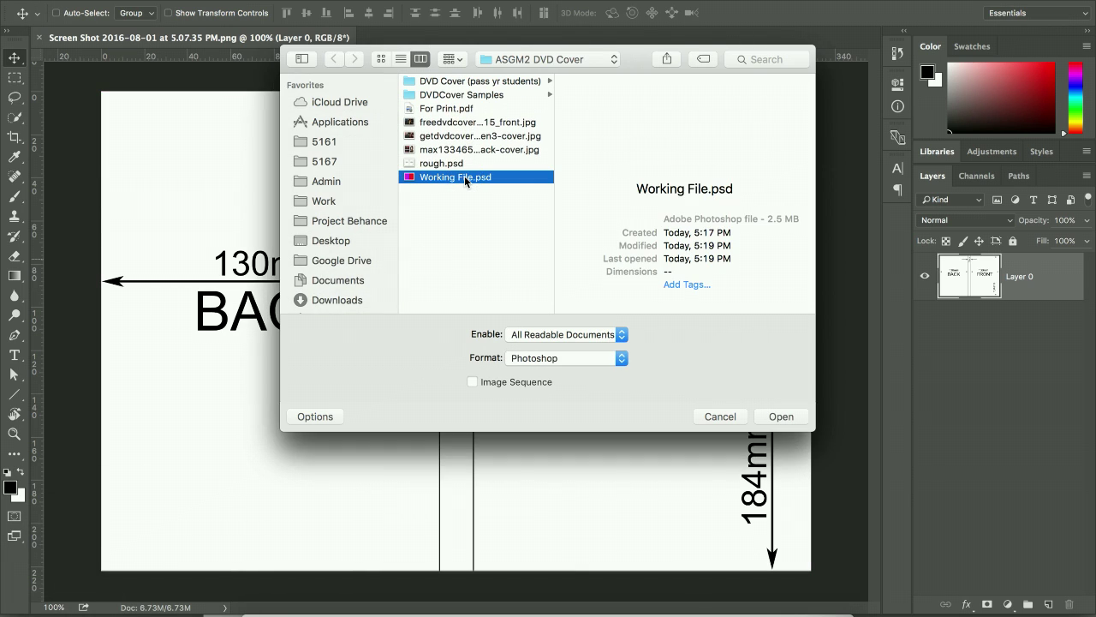
key("super+semicolon")
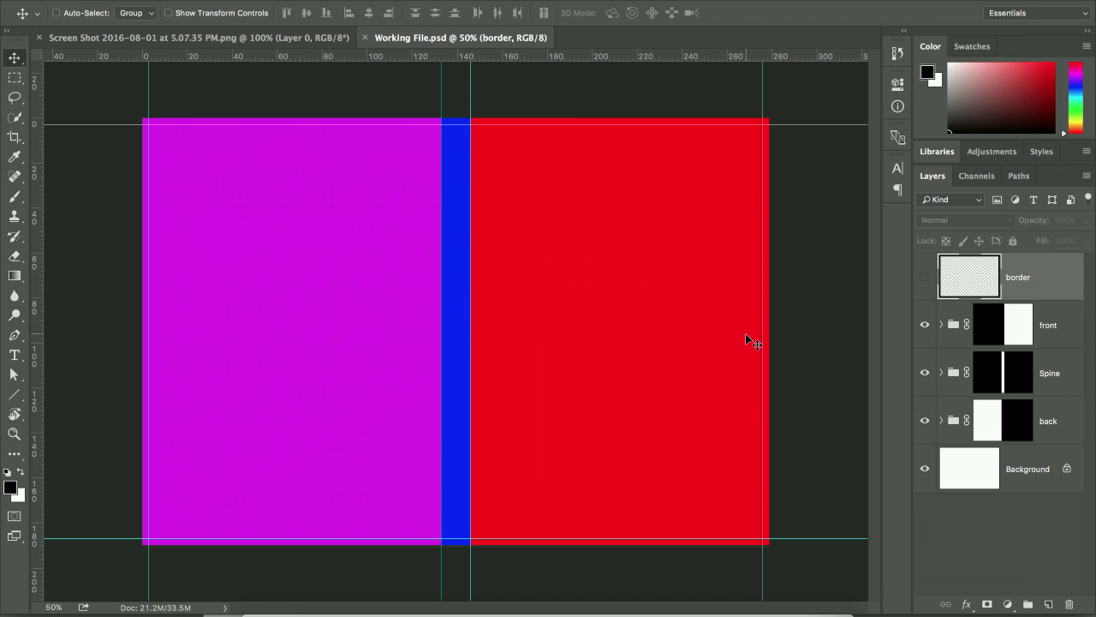
Flatten the image into a single background layer, discarding the hidden layers
key("v")
left_click(219, 1)
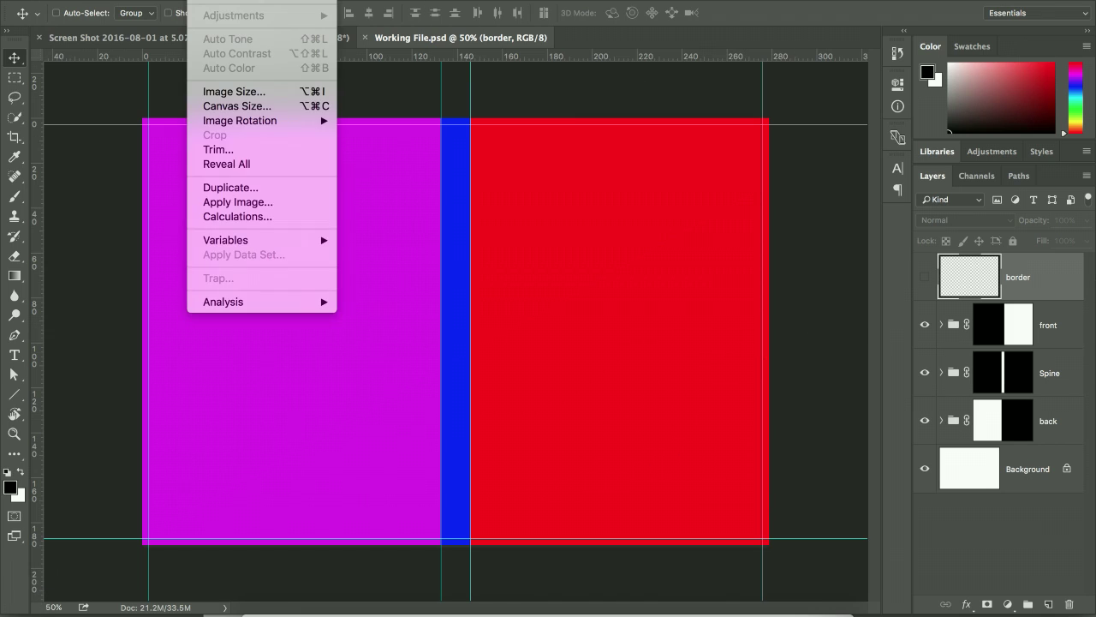
left_click(257, 1)
left_click(311, 556)
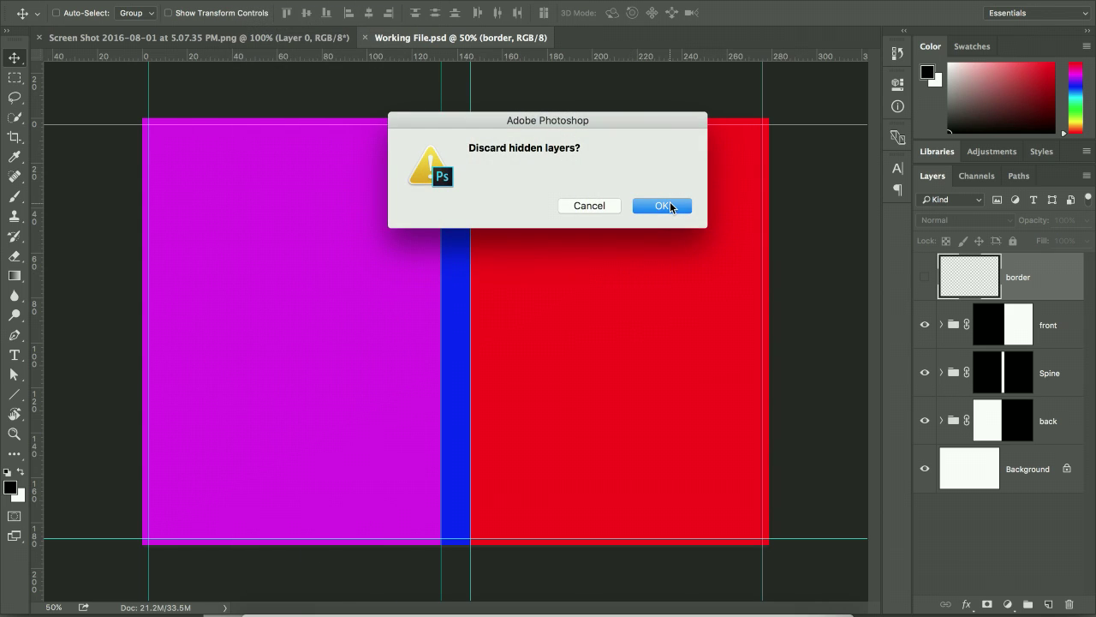
left_click(670, 205)
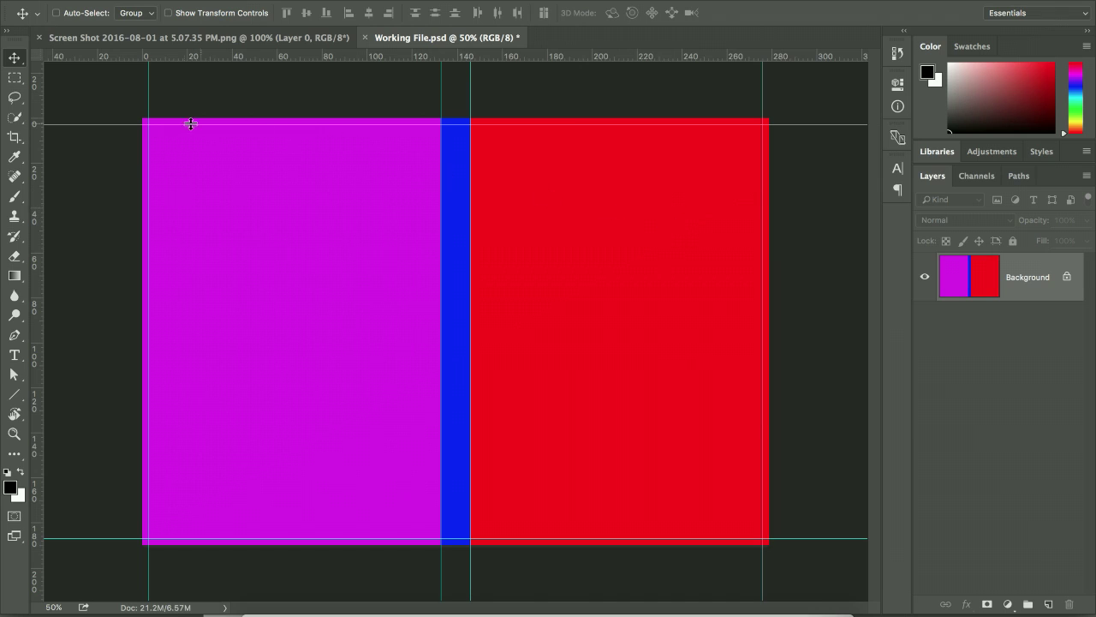
Crop the flattened cover to the four outer guides, removing the bleed area on every side
left_click(14, 139)
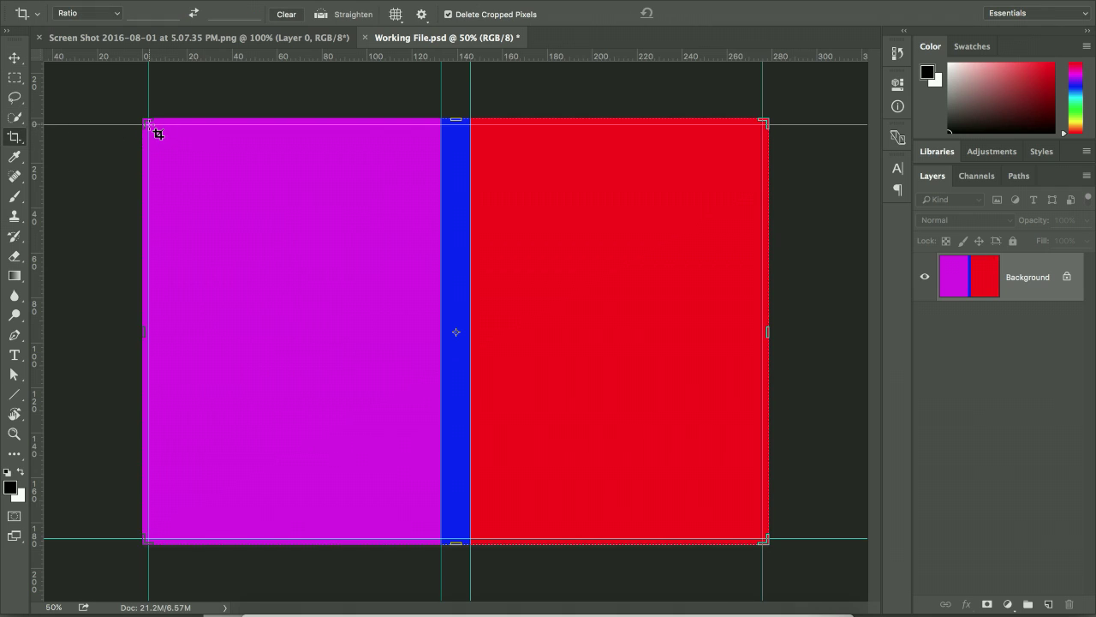
left_click_drag(159, 133, 759, 540)
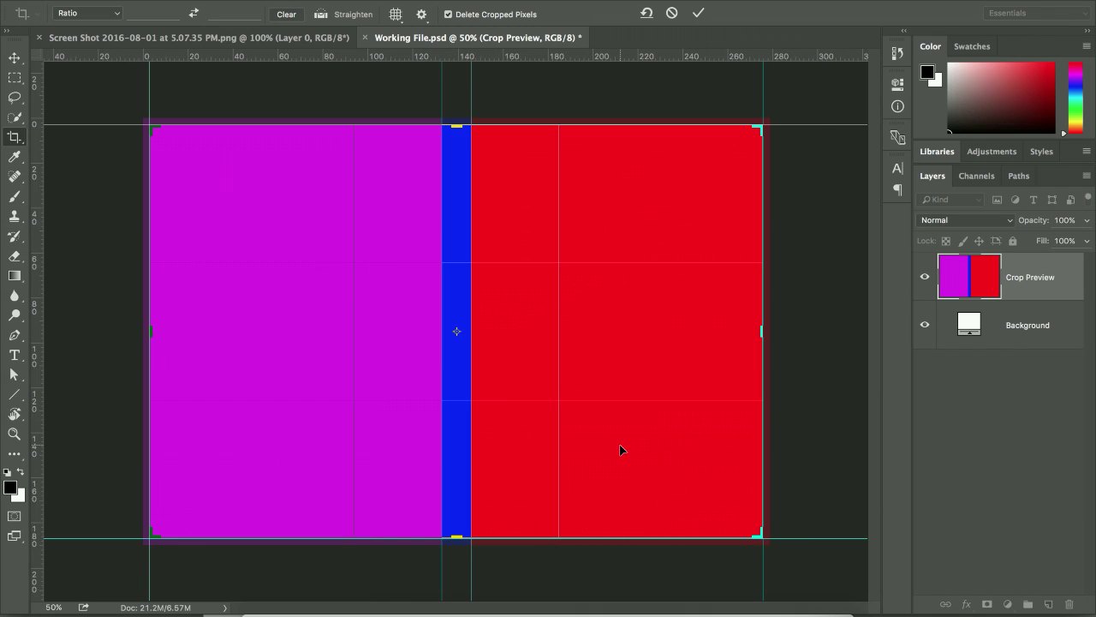
key("Return")
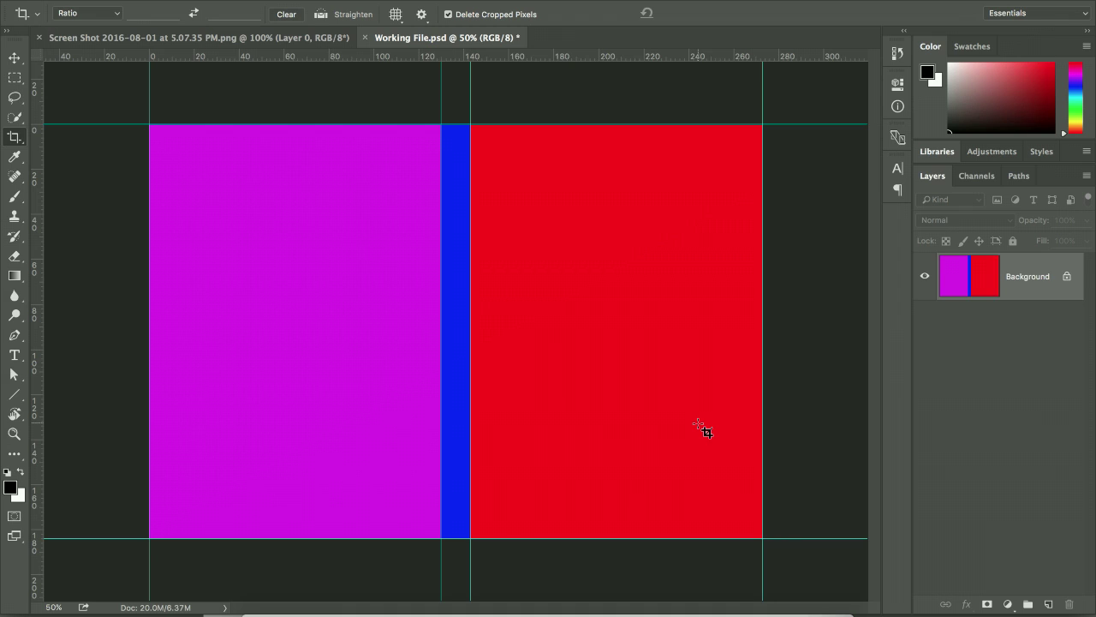
Resample the cropped cover to a resolution of 72 pixels/inch and a width of 1500 pixels, keeping its proportions
left_click(206, 0)
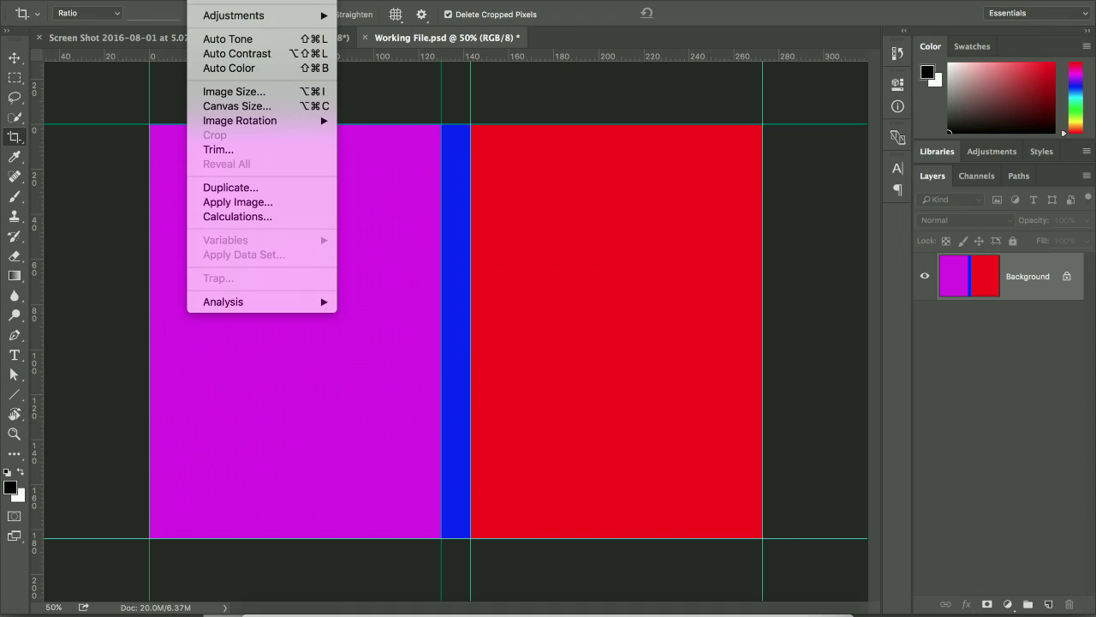
left_click(245, 91)
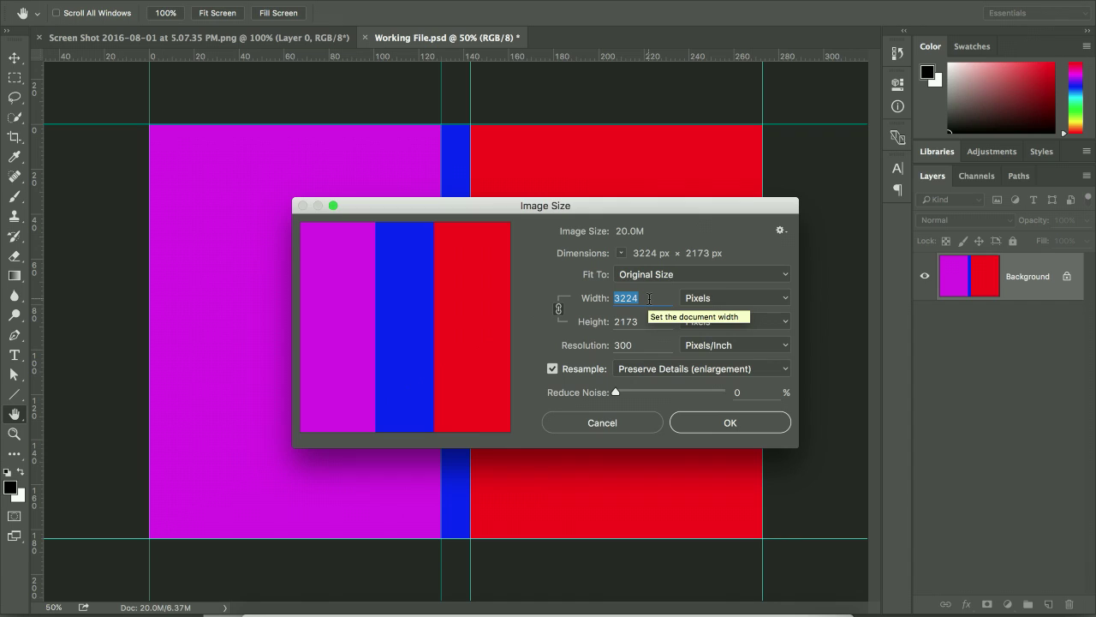
double_click(622, 345)
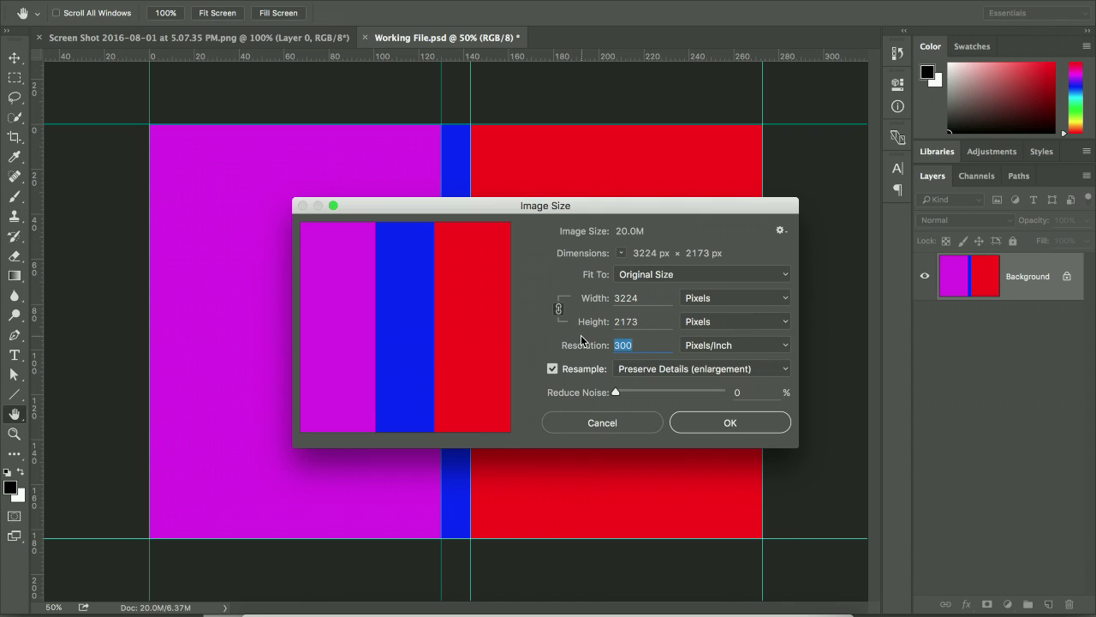
type("72")
double_click(618, 298)
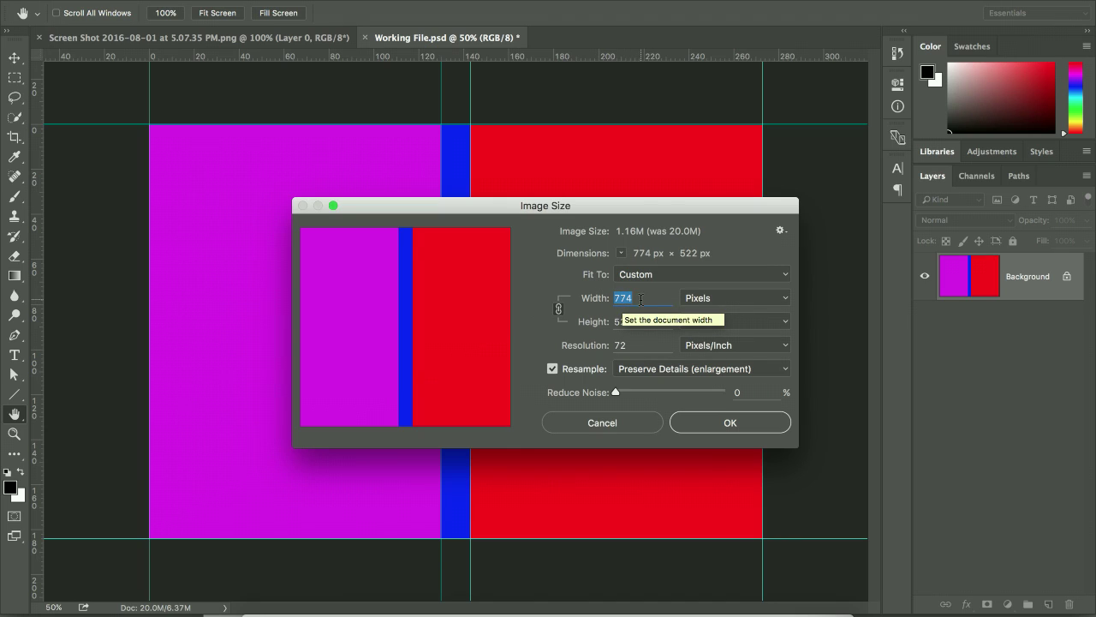
type("150")
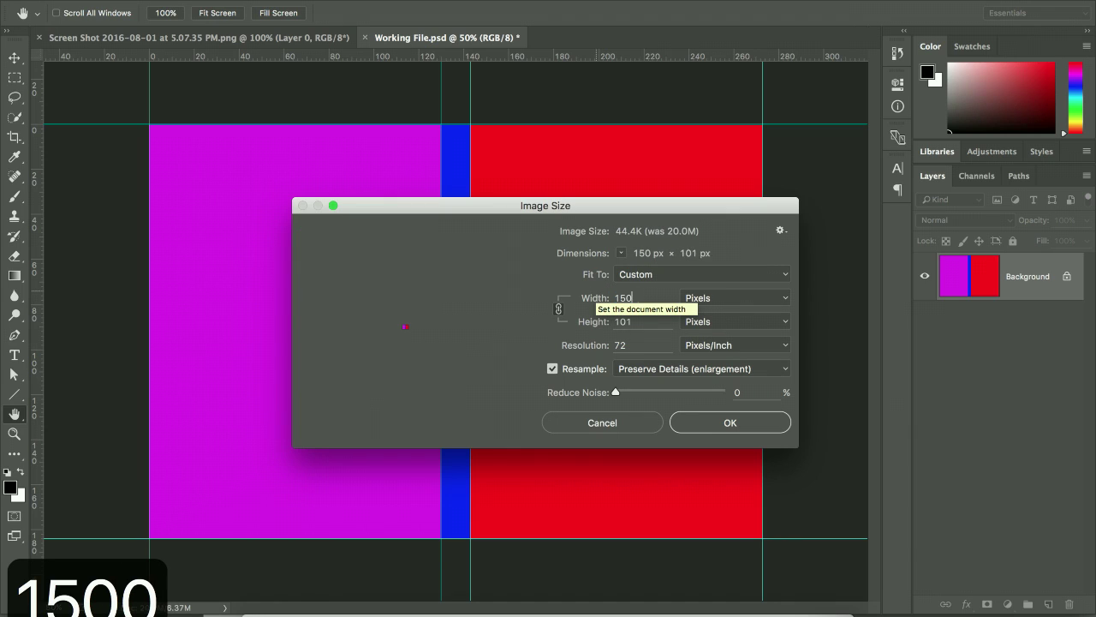
type("0")
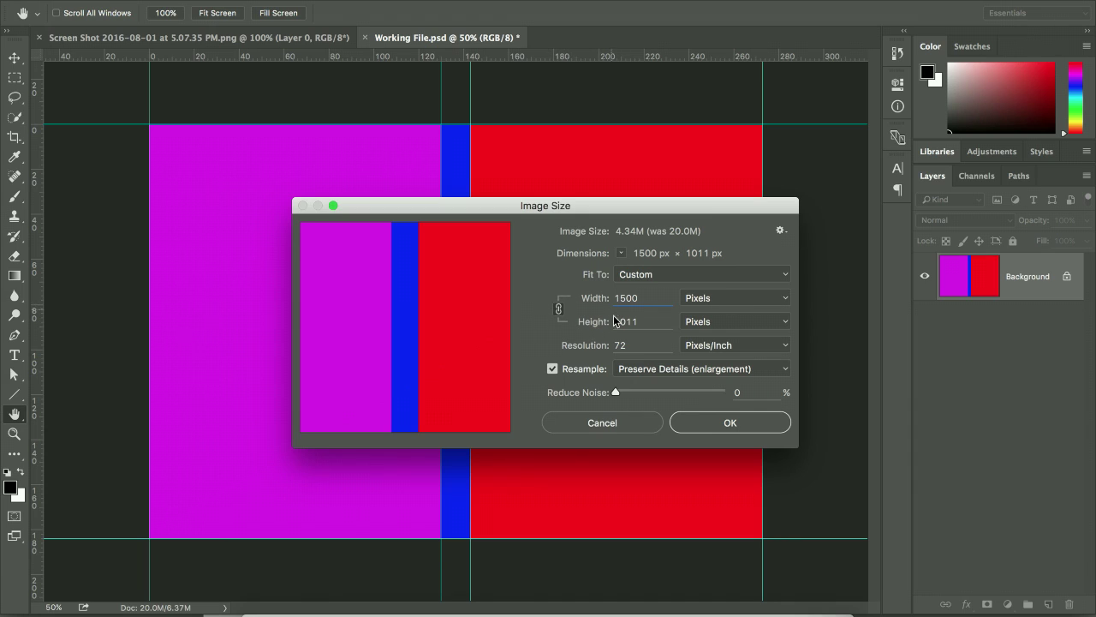
left_click(711, 420)
key("c")
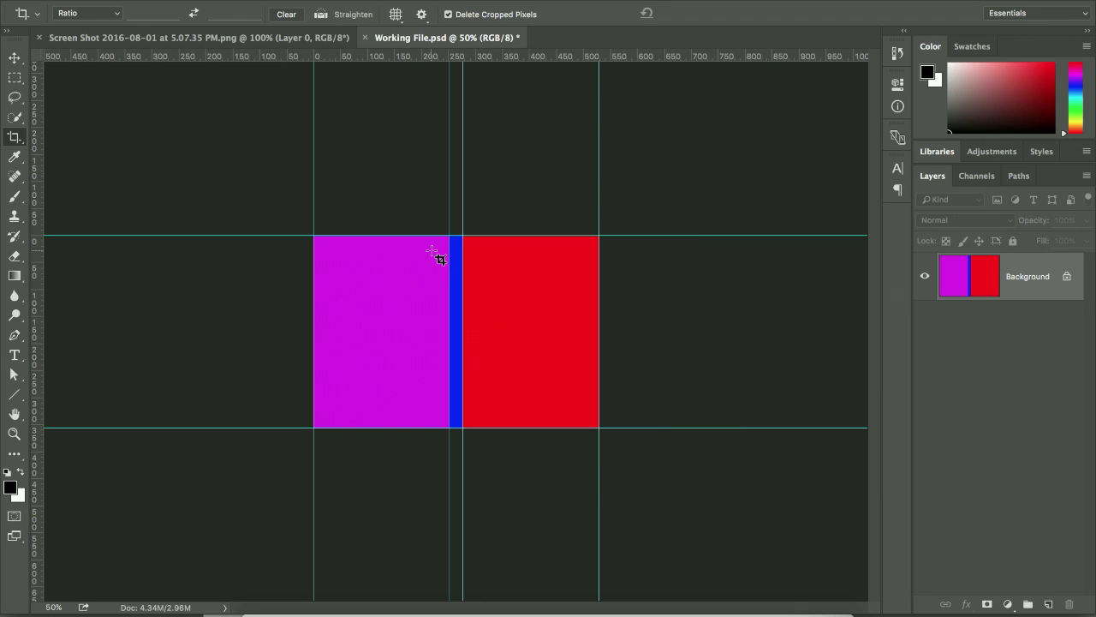
Save the resized cover under the name Preview in Photoshop PDF format, accepting the notice about overriding settings
key("super")
key("shift+super+s")
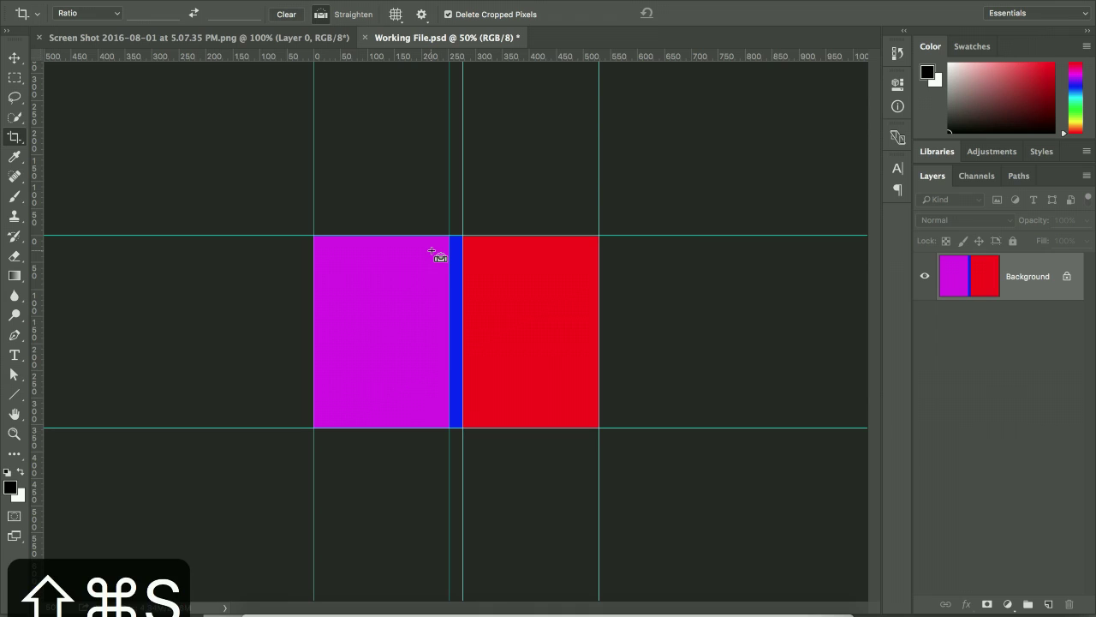
left_click(529, 413)
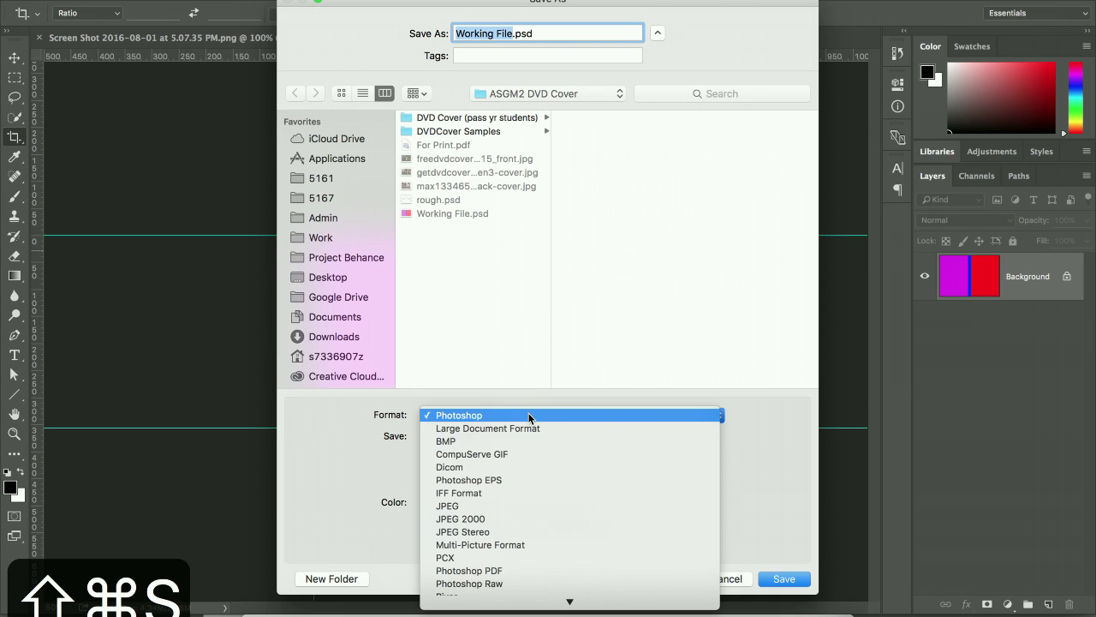
left_click(529, 568)
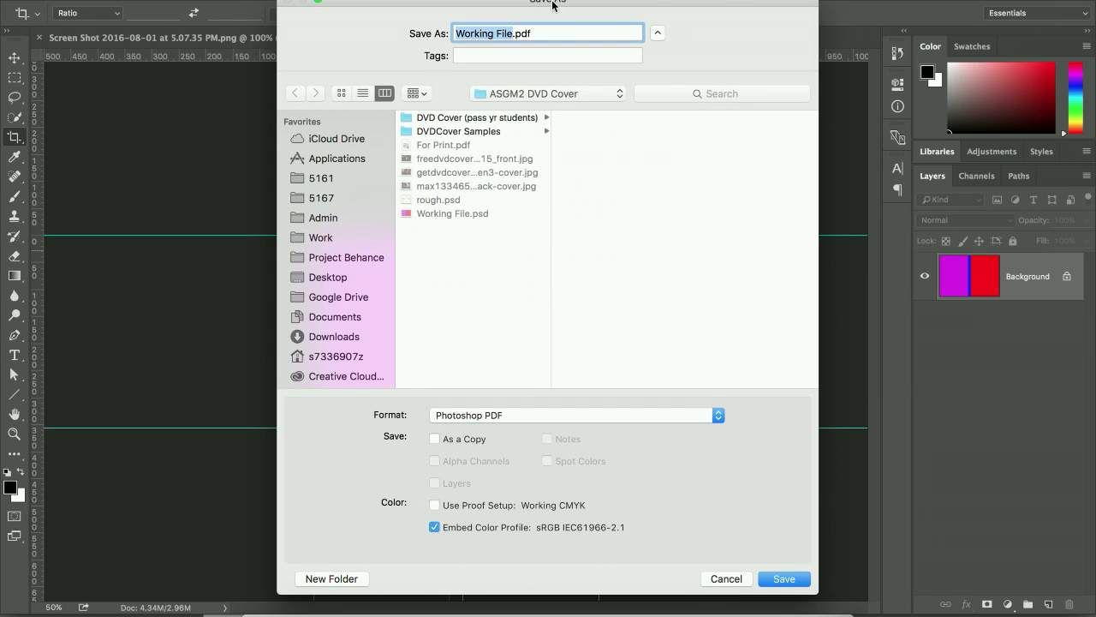
type("Preview")
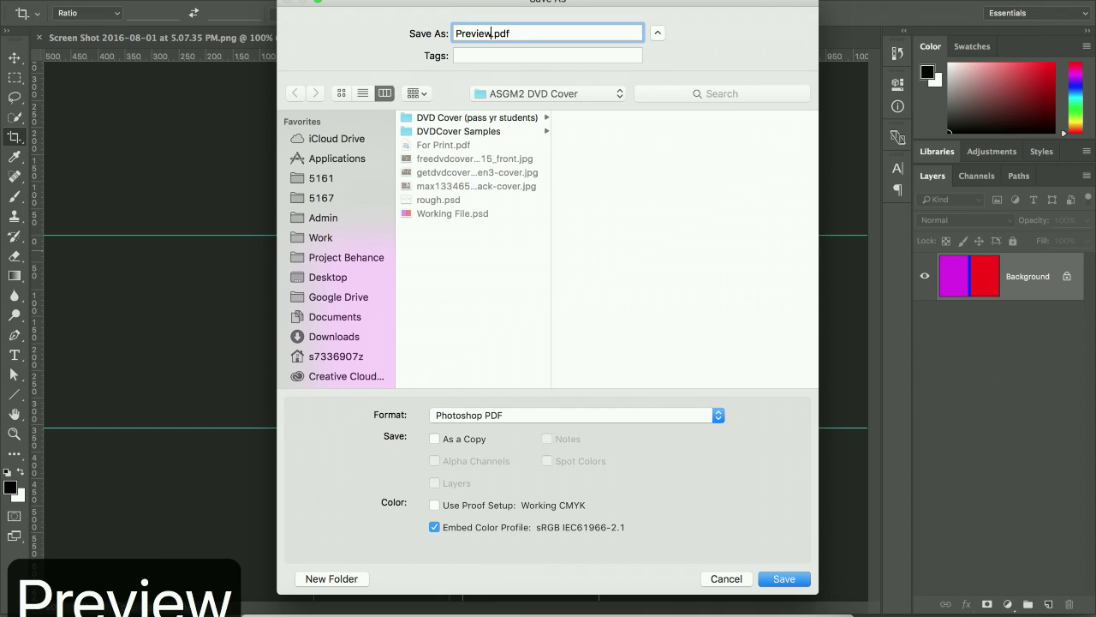
key("Return")
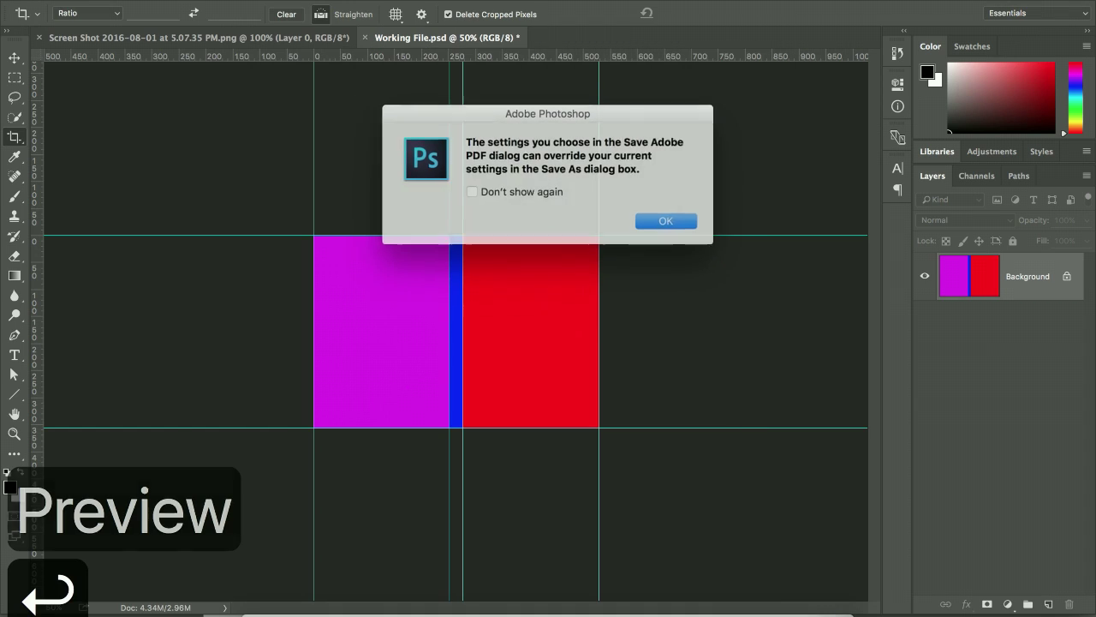
left_click(655, 219)
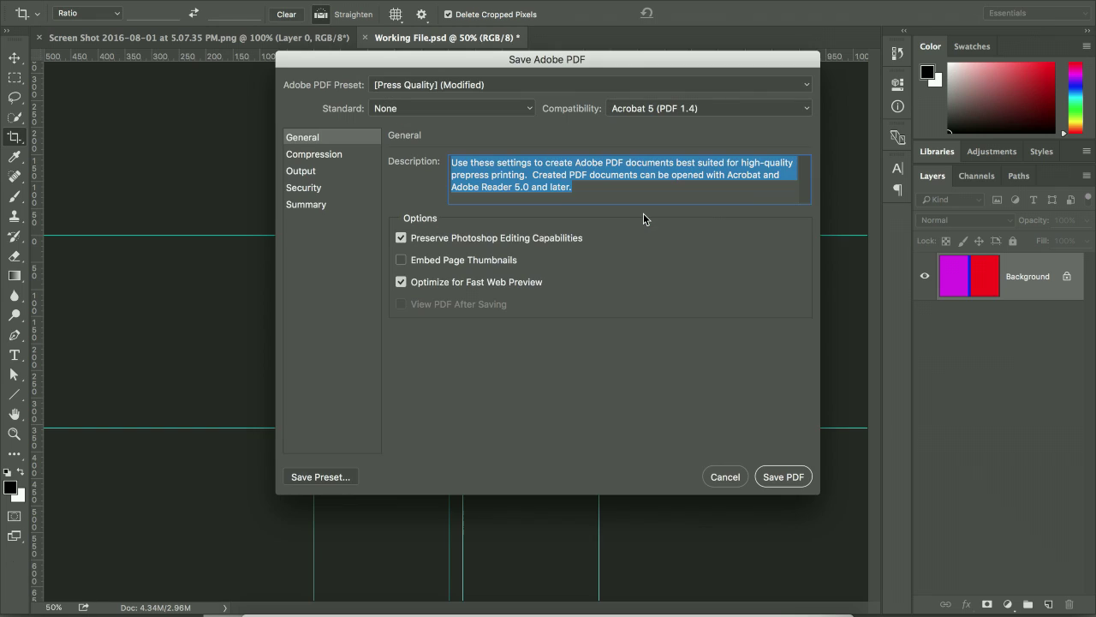
Apply the [Smallest File Size] preset and save the preview PDF
left_click(468, 89)
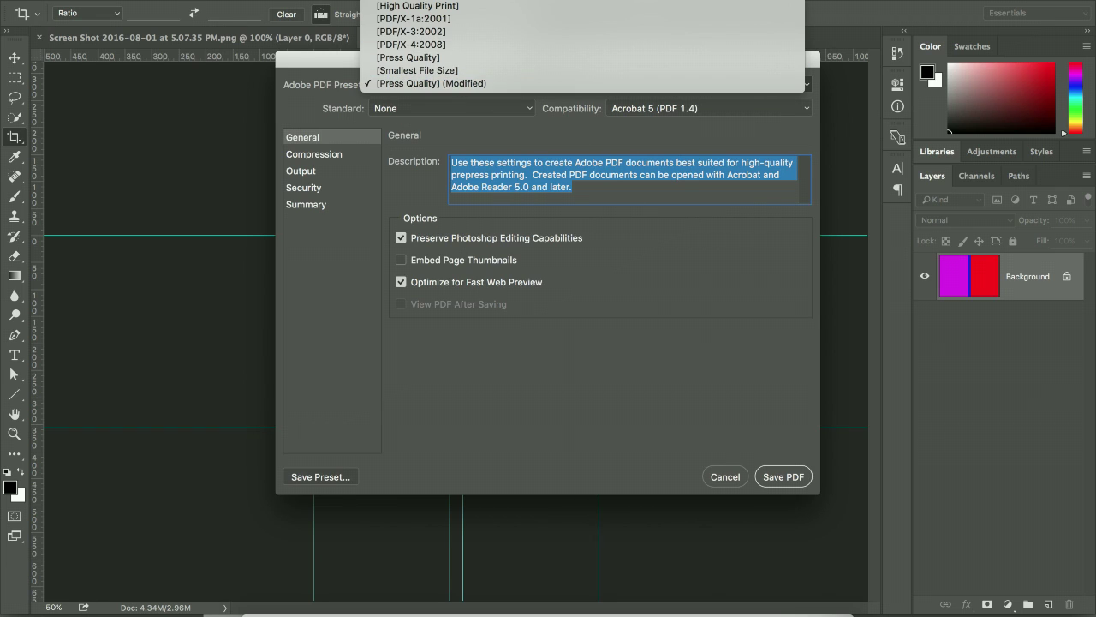
left_click(477, 7)
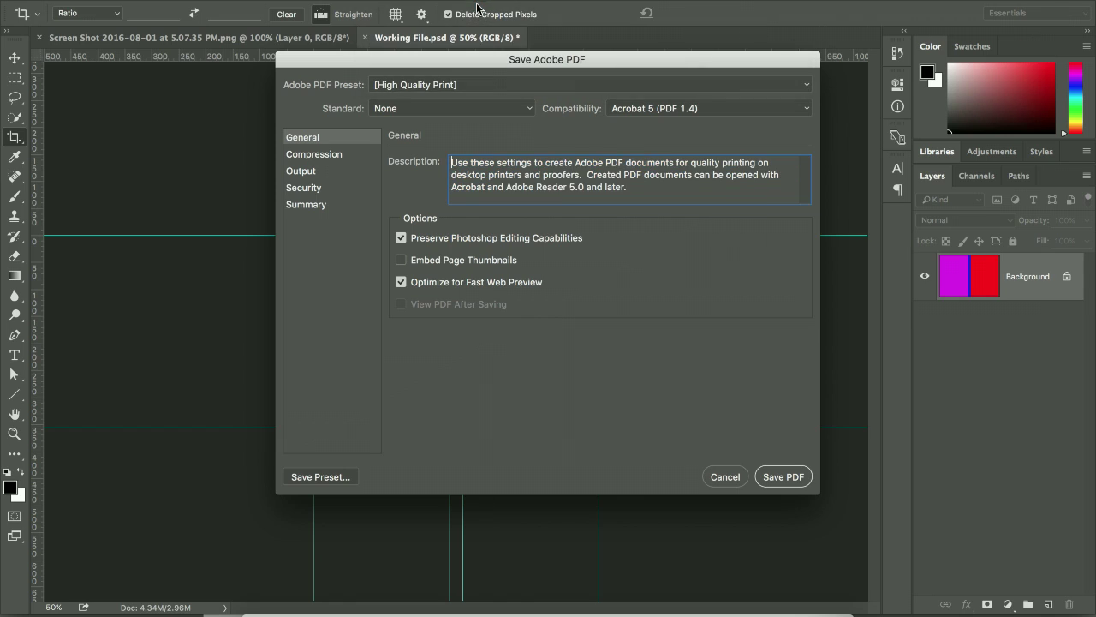
left_click(486, 84)
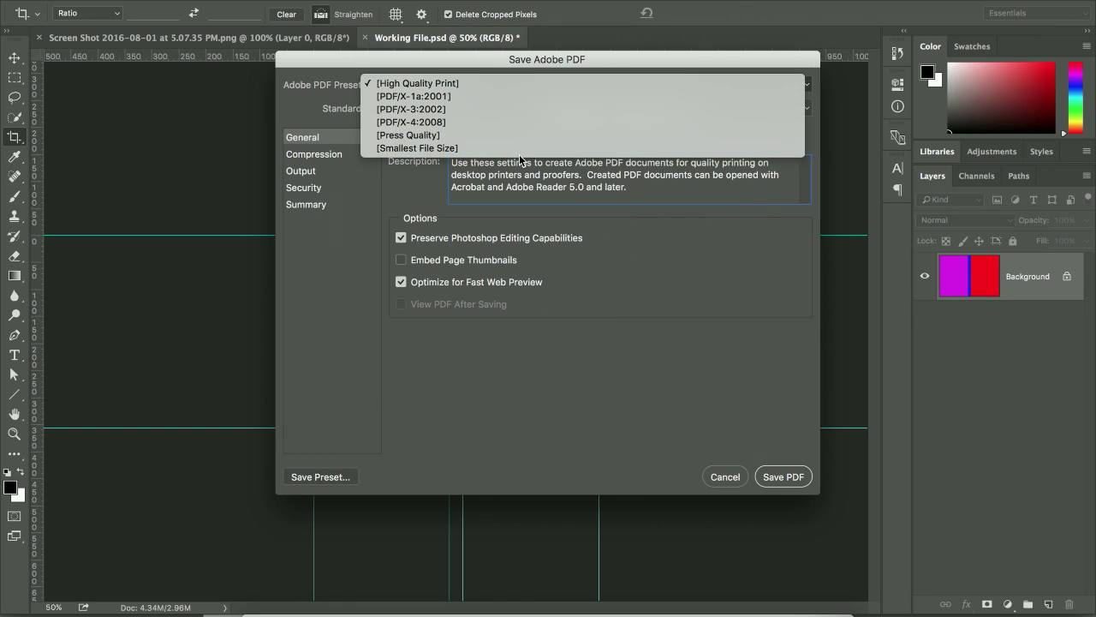
left_click(471, 147)
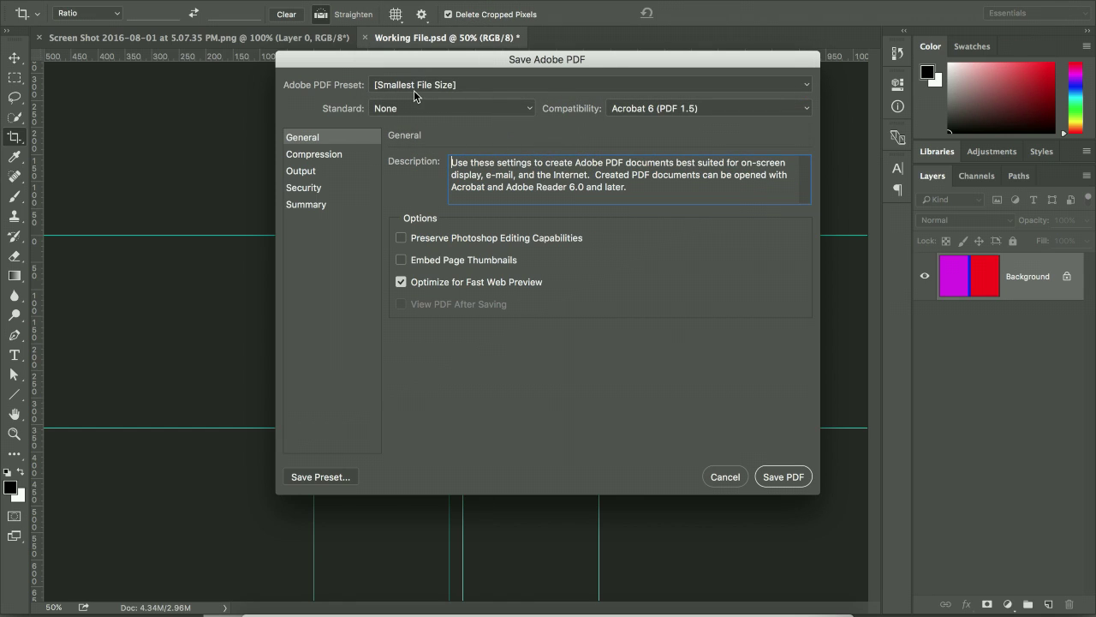
left_click(789, 476)
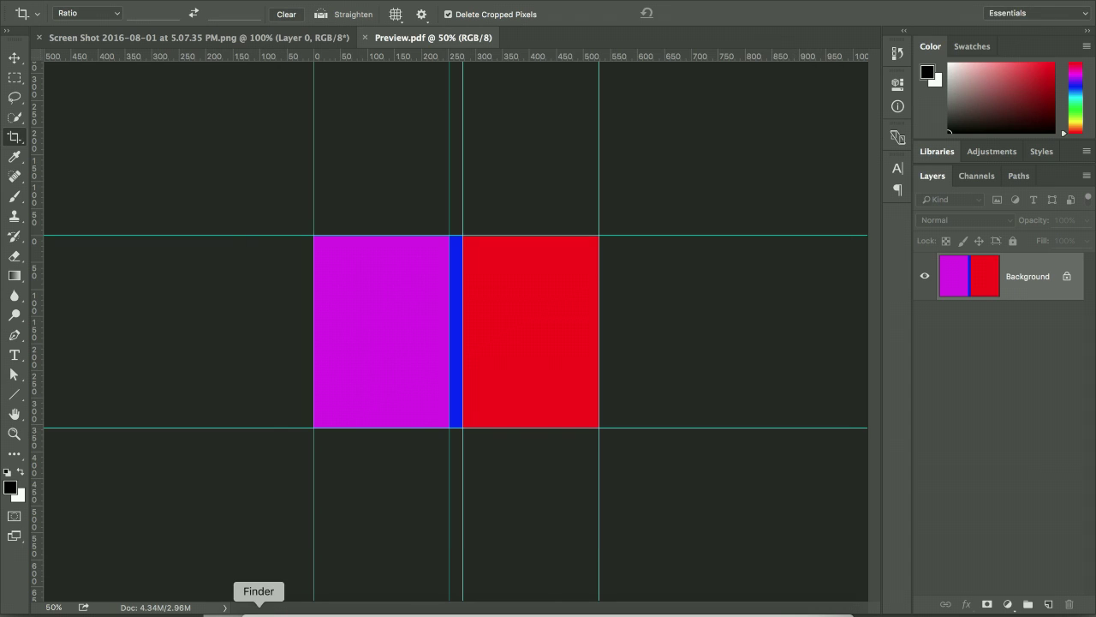
Switch to Finder and open the ASGM2 DVD Cover folder under 5167, M4DIM Digital Imaging, 5_JOBSHEET
left_click(259, 589)
left_click(329, 208)
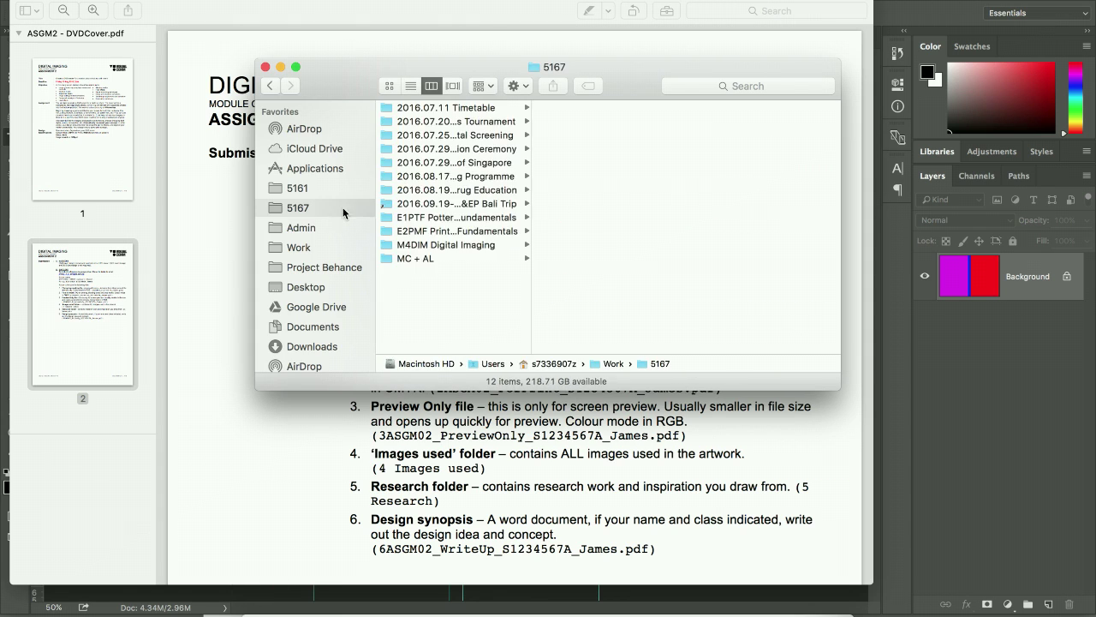
left_click(477, 245)
left_click(624, 150)
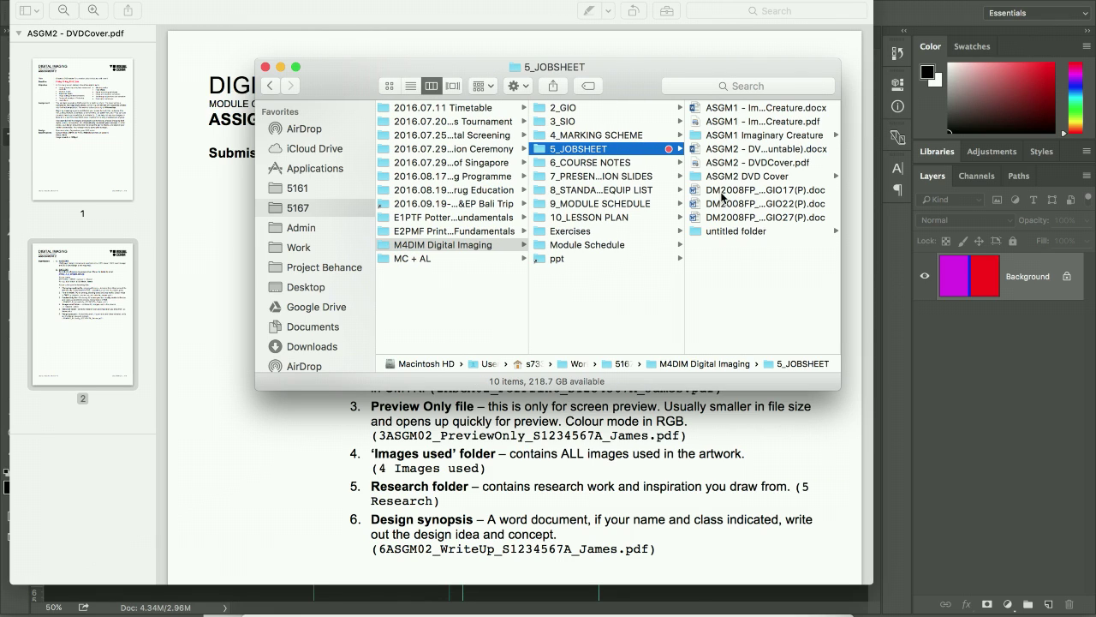
left_click(737, 176)
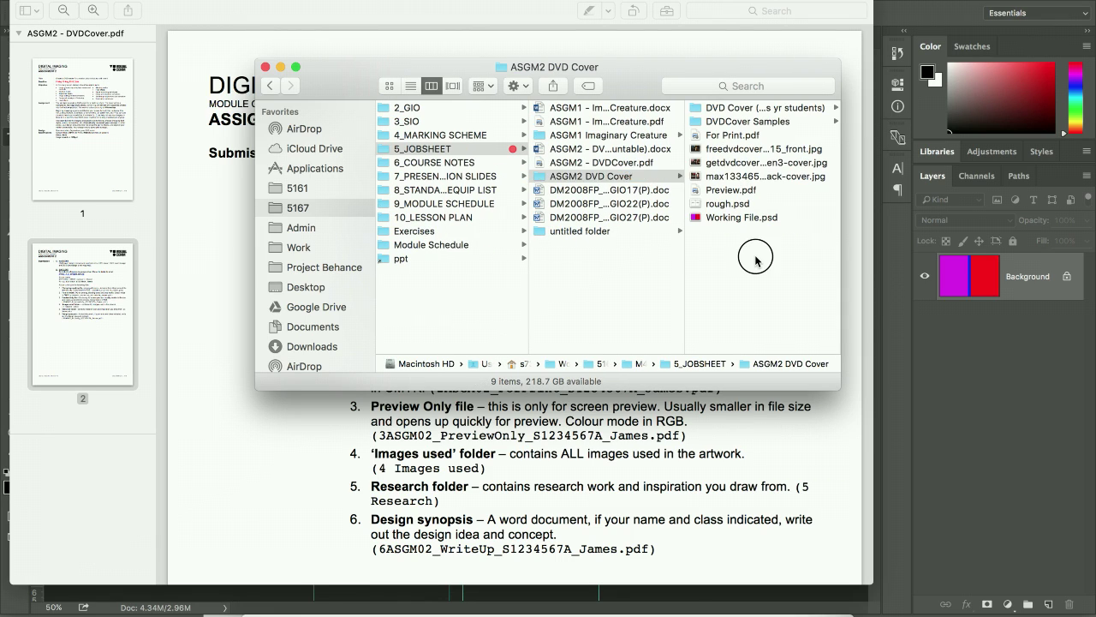
Compare the previews and file sizes of Working File.psd, For Print.pdf and Preview.pdf
left_click(764, 218)
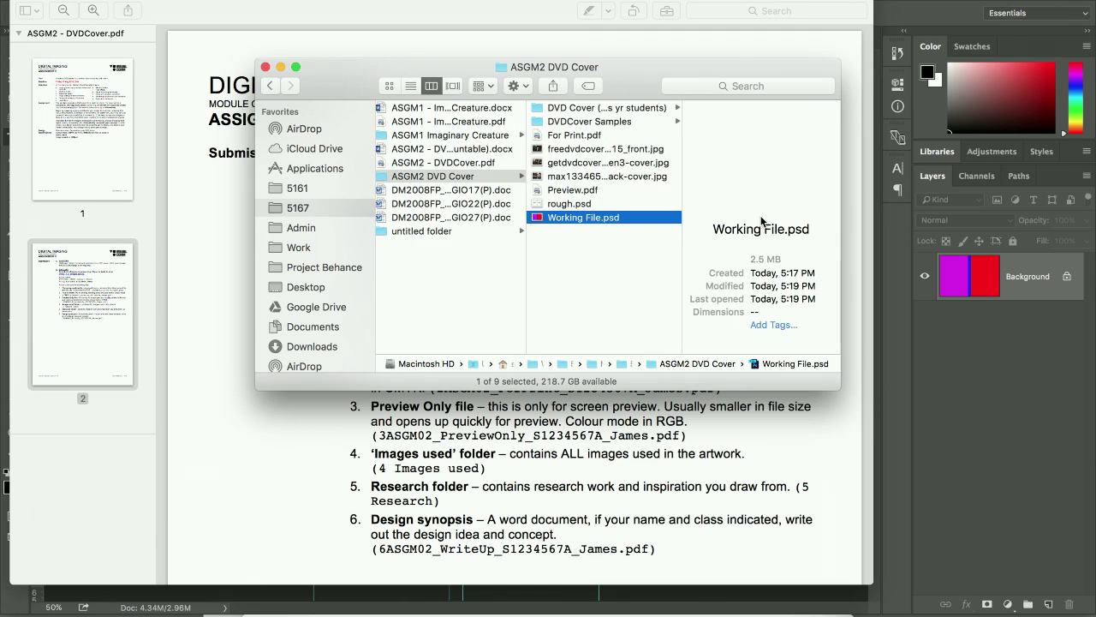
key("space")
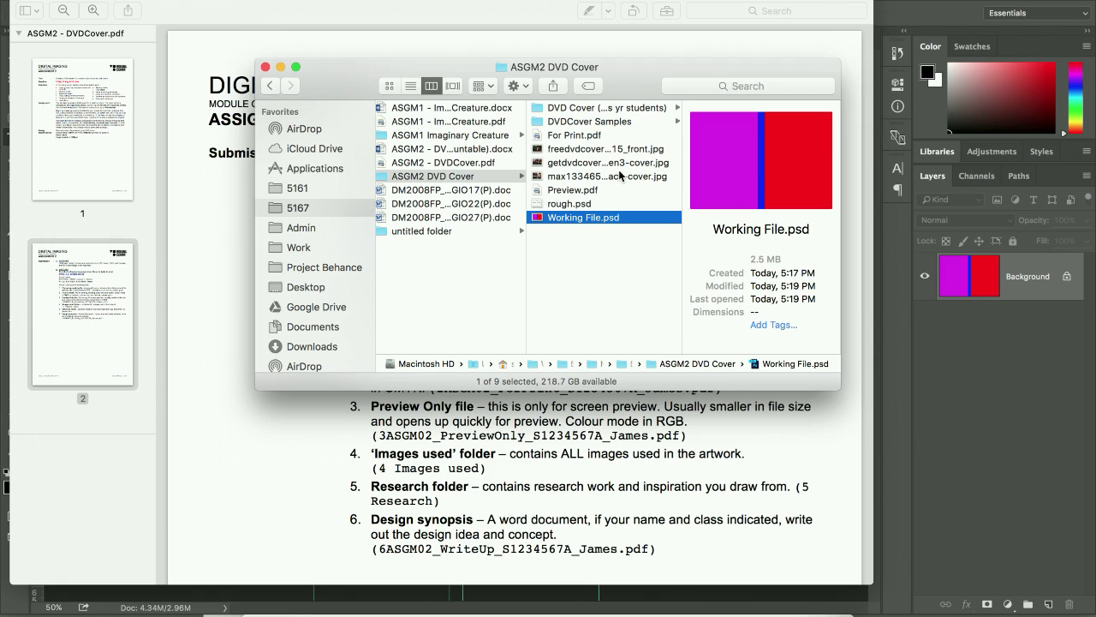
left_click(599, 135)
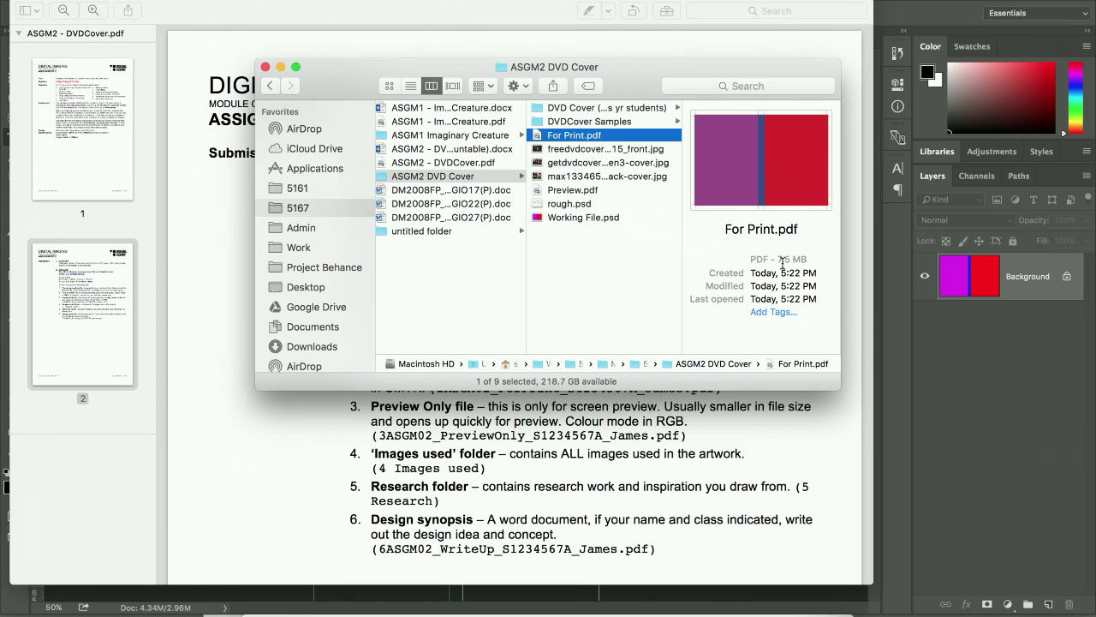
left_click(608, 191)
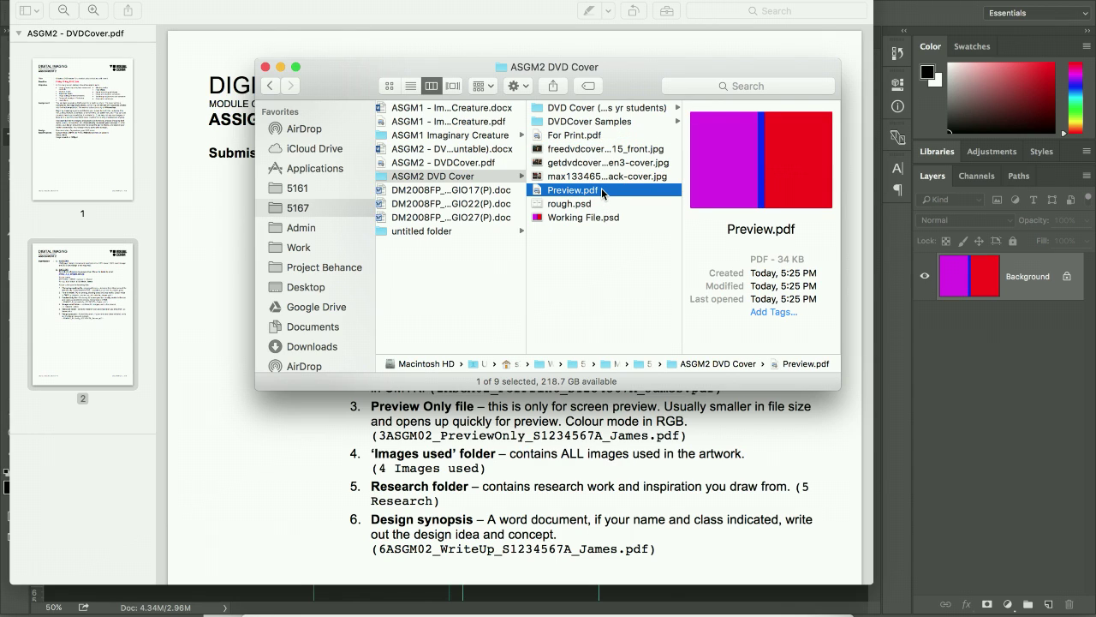
key("space")
key("space")
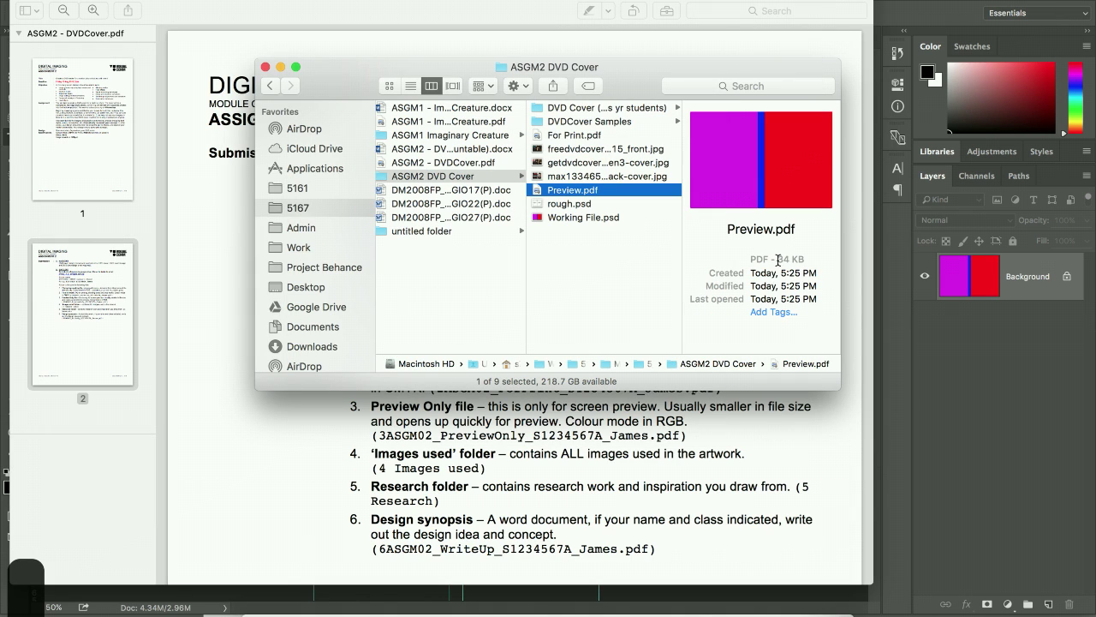
left_click_drag(778, 260, 814, 259)
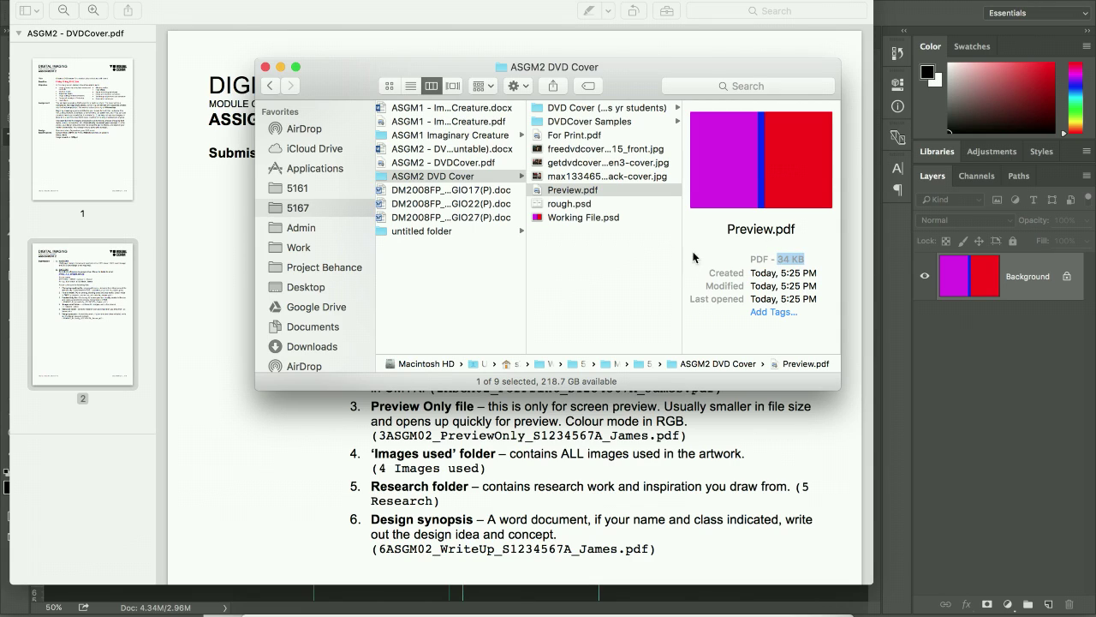
left_click(621, 247)
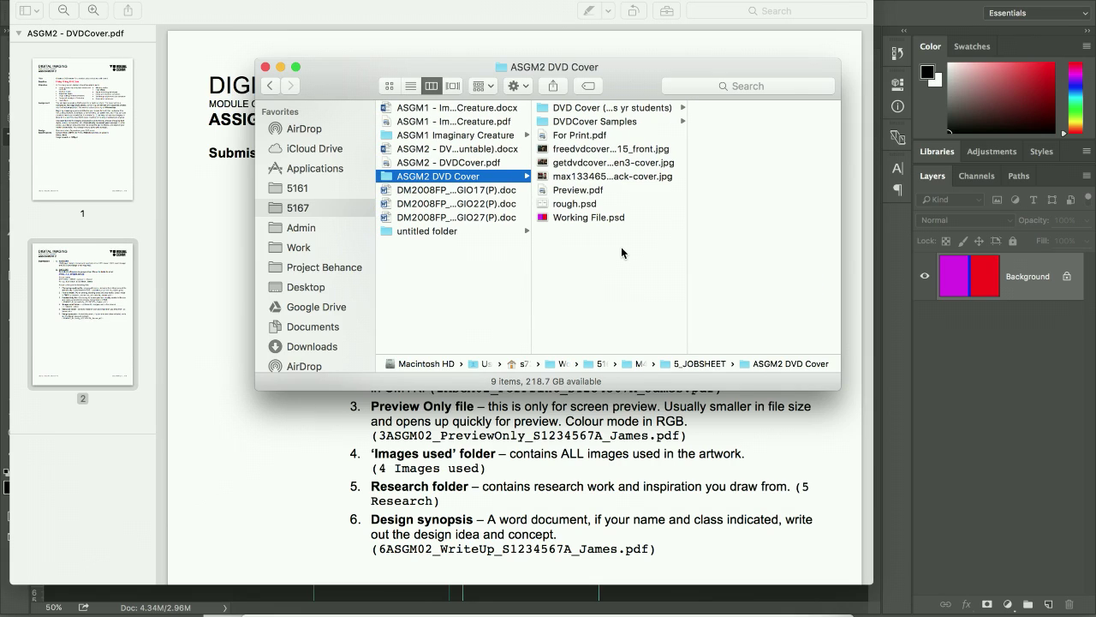